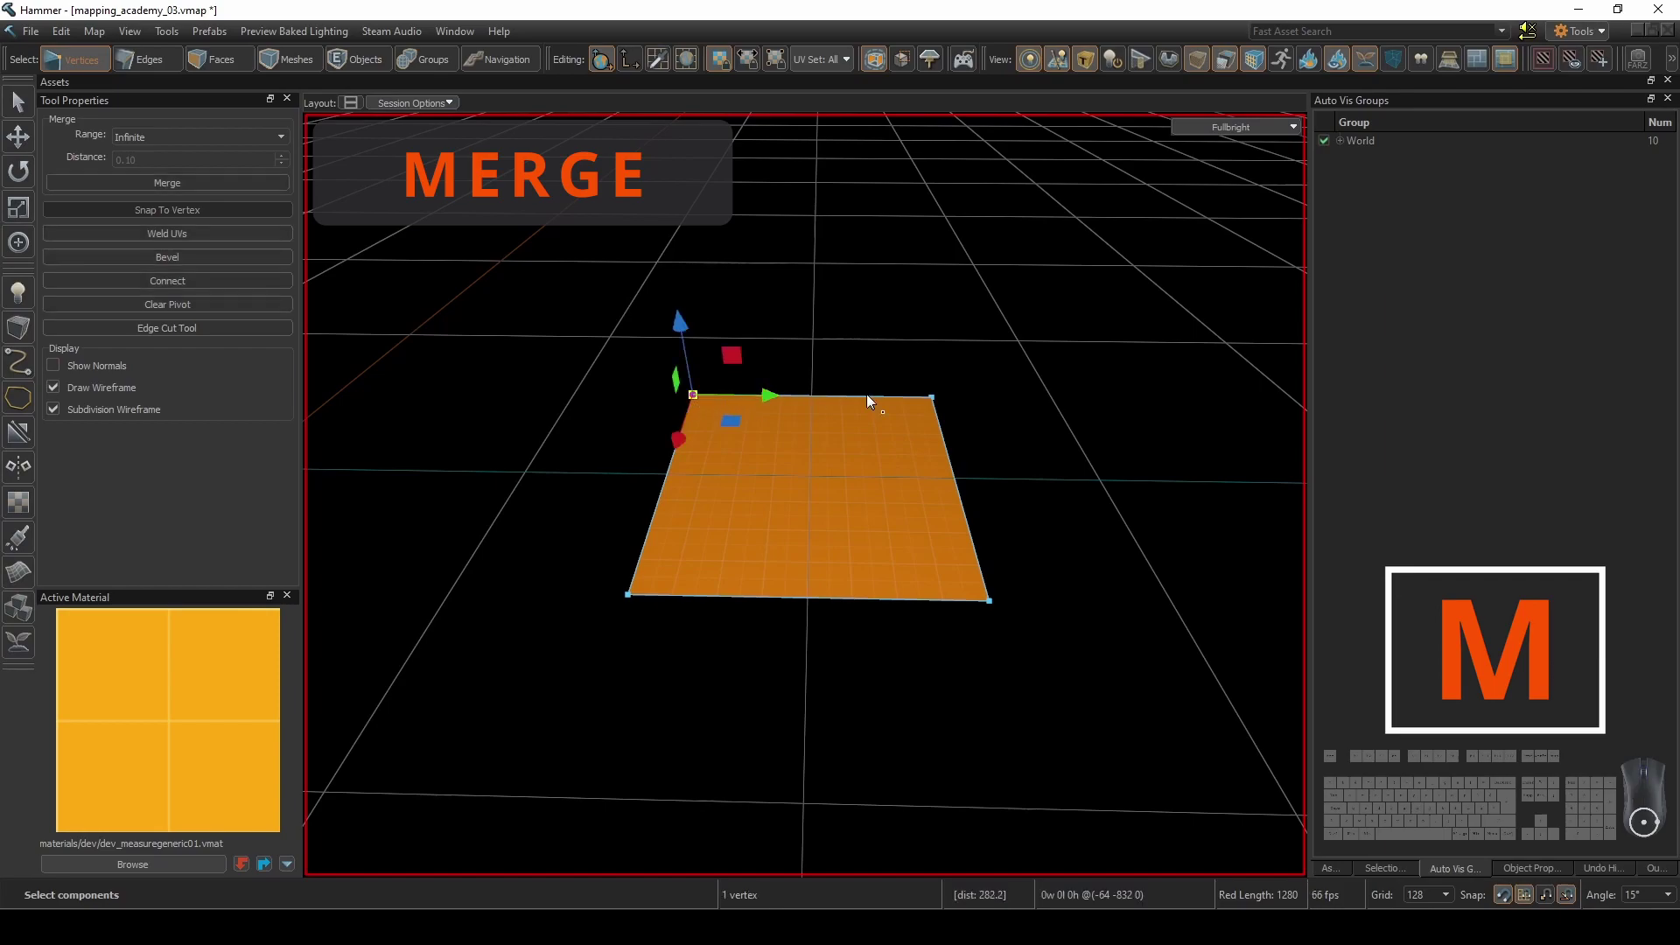
# Merge the plane's two top corners into a triangle, then merge two cube top vertices.
pyautogui.keyDown('shift'); pyautogui.click(933, 398); pyautogui.keyUp('shift')
pyautogui.press('m')
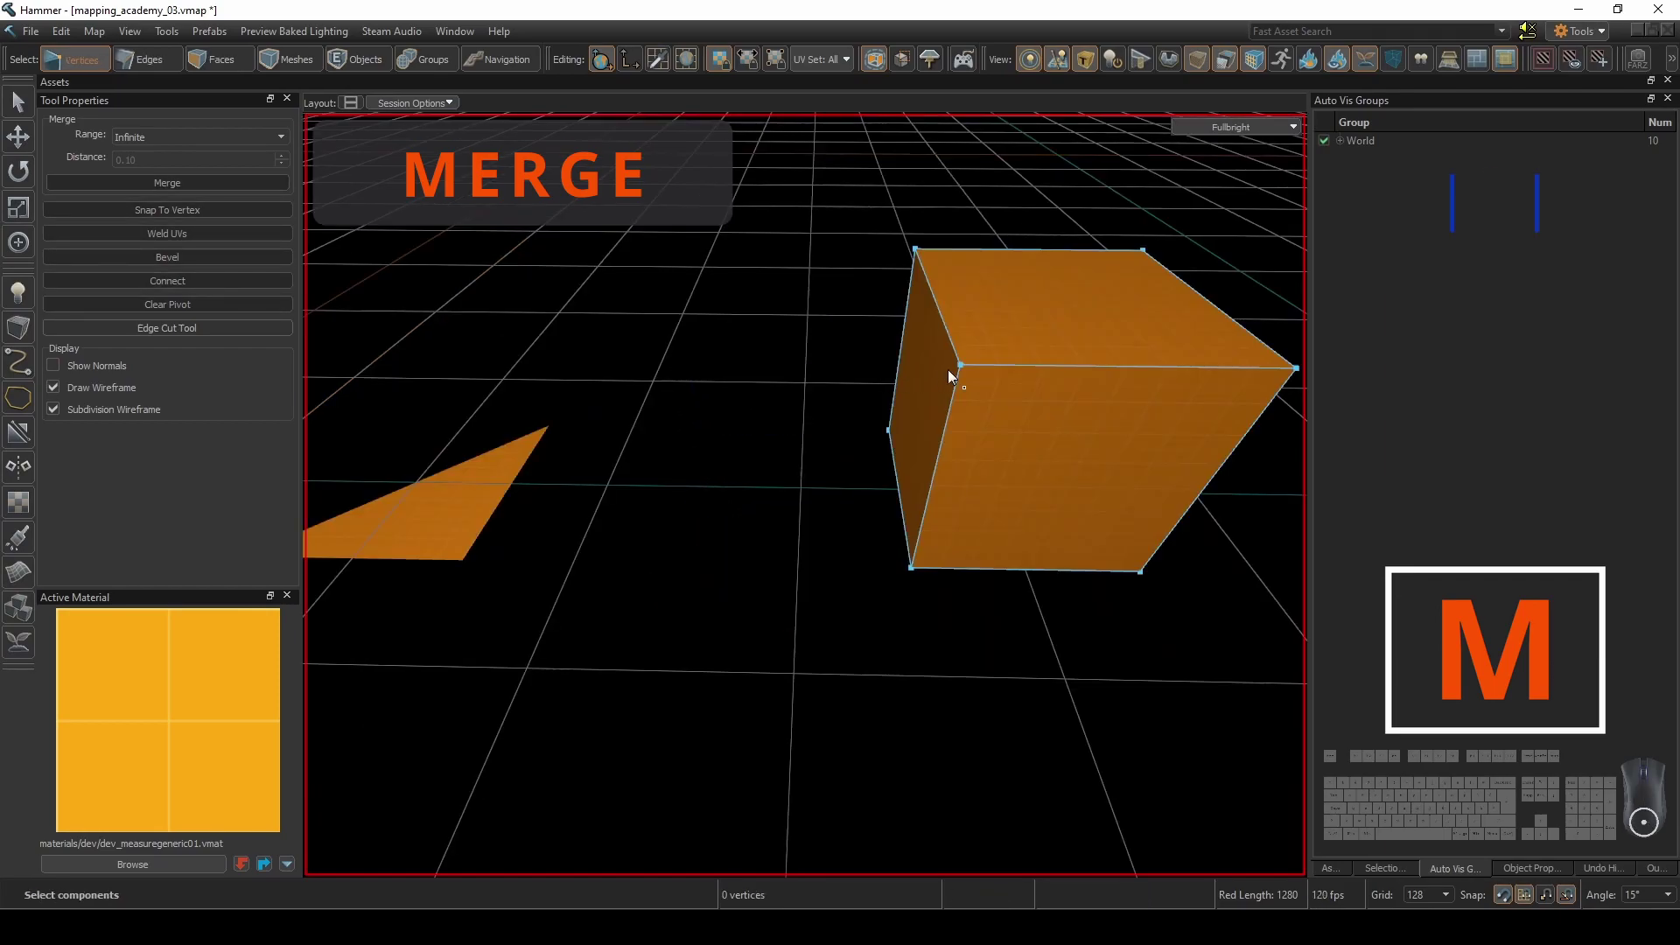
pyautogui.click(959, 366)
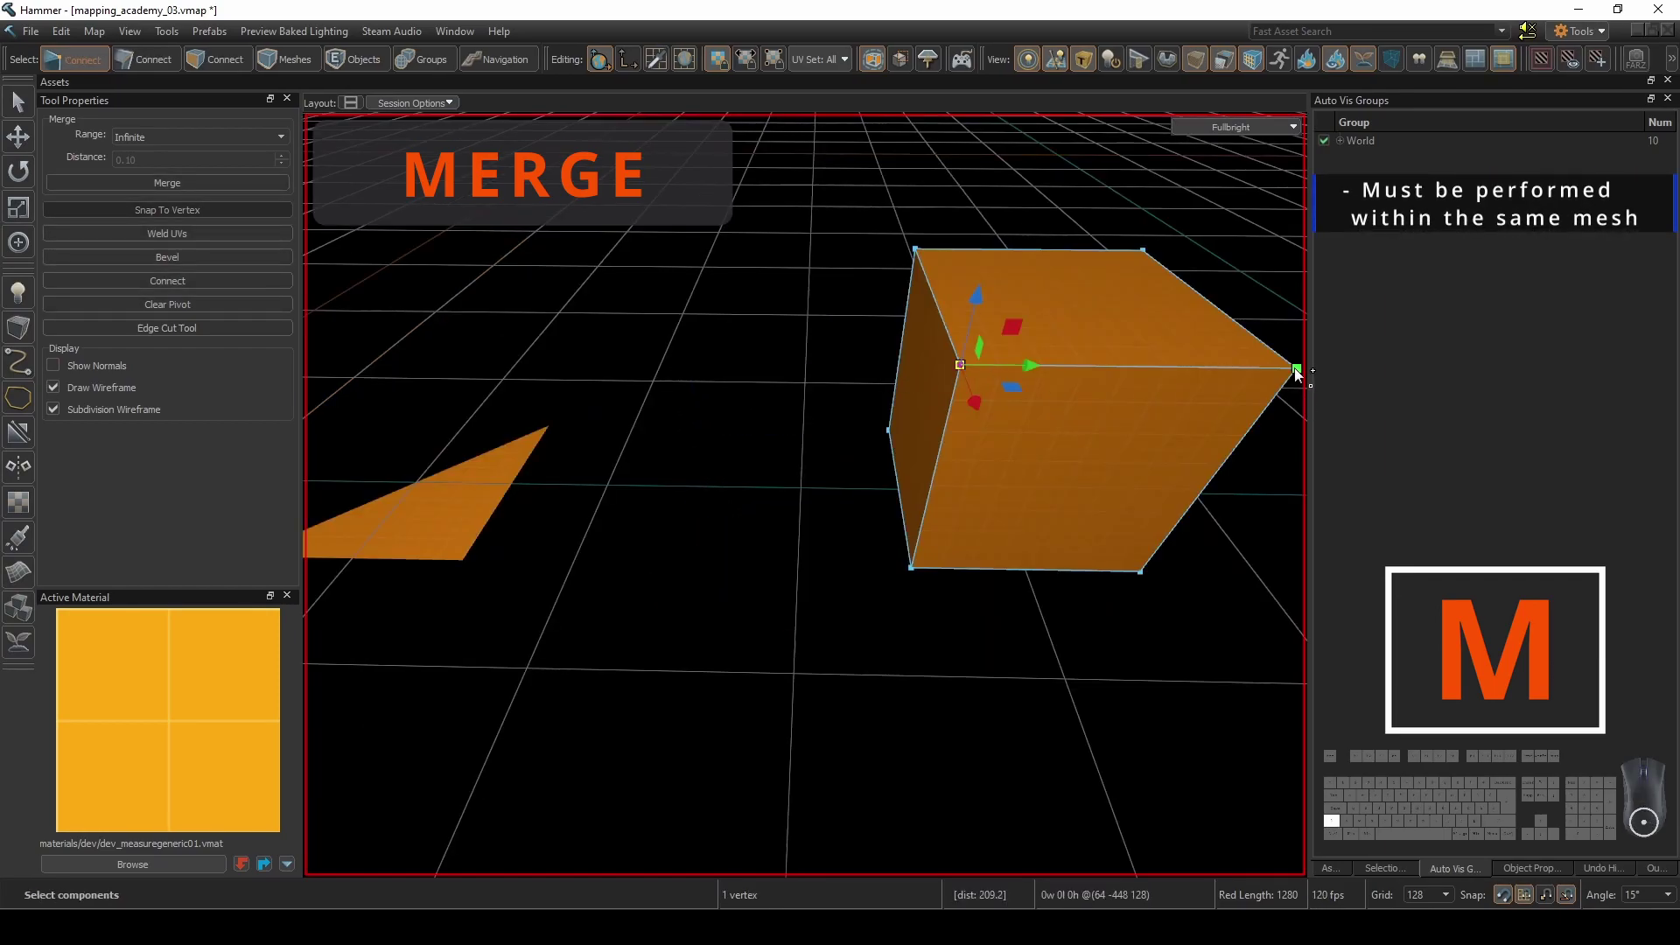
pyautogui.keyDown('shift'); pyautogui.click(1297, 369); pyautogui.keyUp('shift')
pyautogui.press('m')
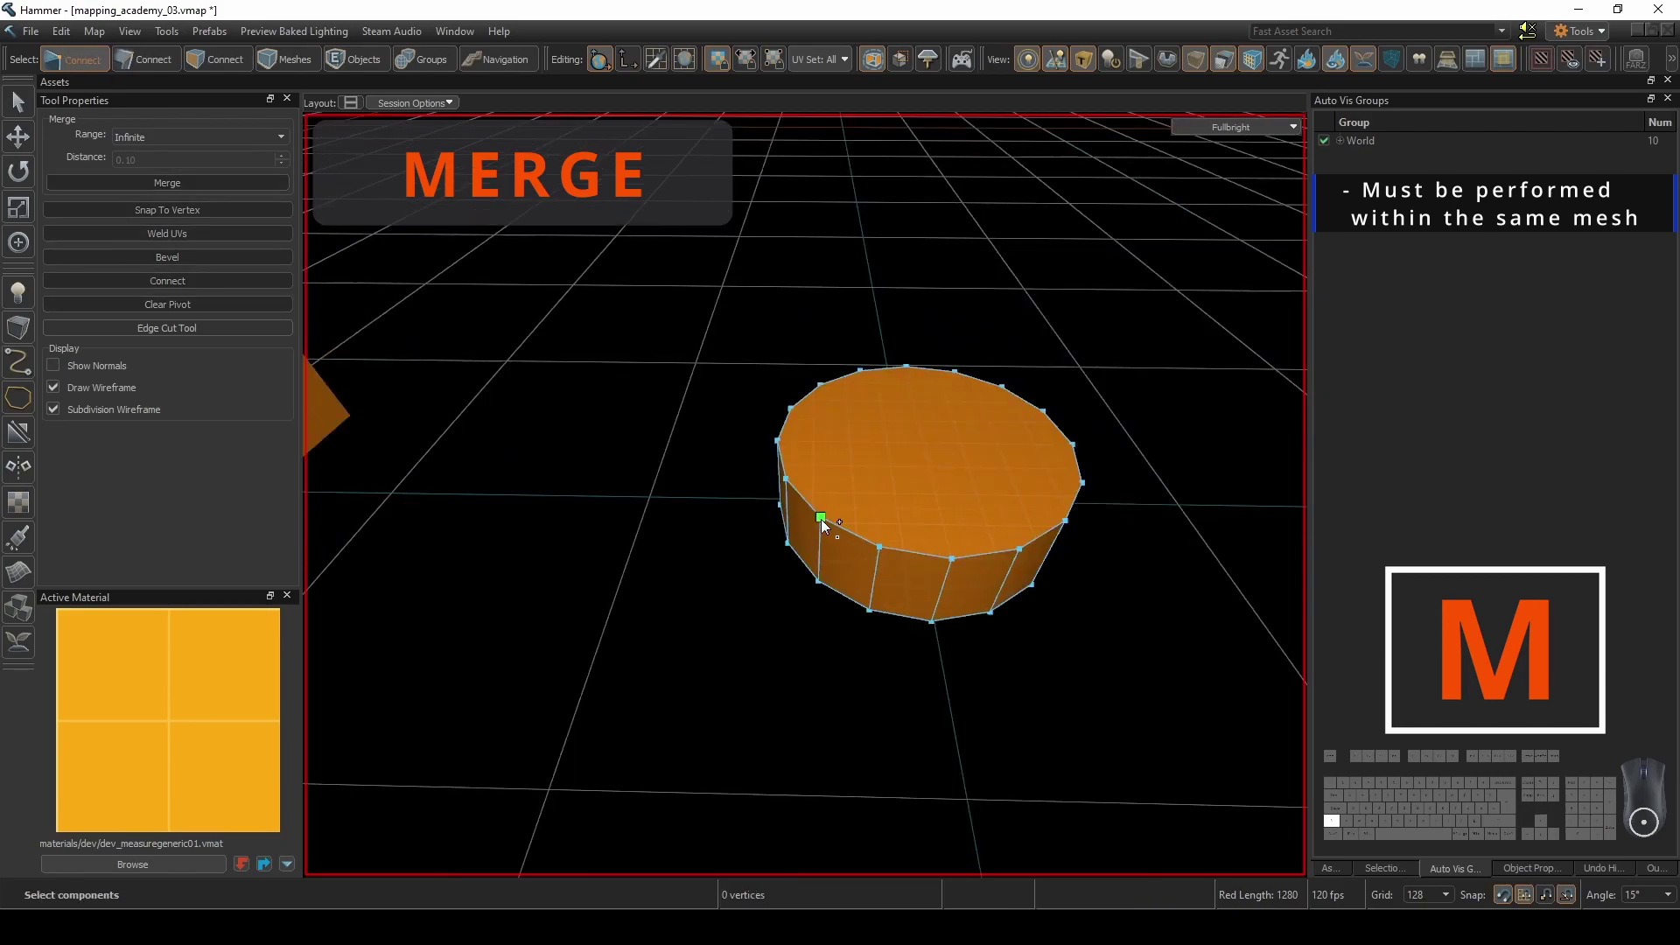
# Select three bottom cylinder vertices plus a top rim vertex as the merge target.
pyautogui.click(821, 518)
pyautogui.keyDown('shift'); pyautogui.click(879, 547); pyautogui.keyUp('shift')
pyautogui.keyDown('shift'); pyautogui.click(952, 558); pyautogui.keyUp('shift')
pyautogui.keyDown('shift'); pyautogui.click(953, 371); pyautogui.keyUp('shift')
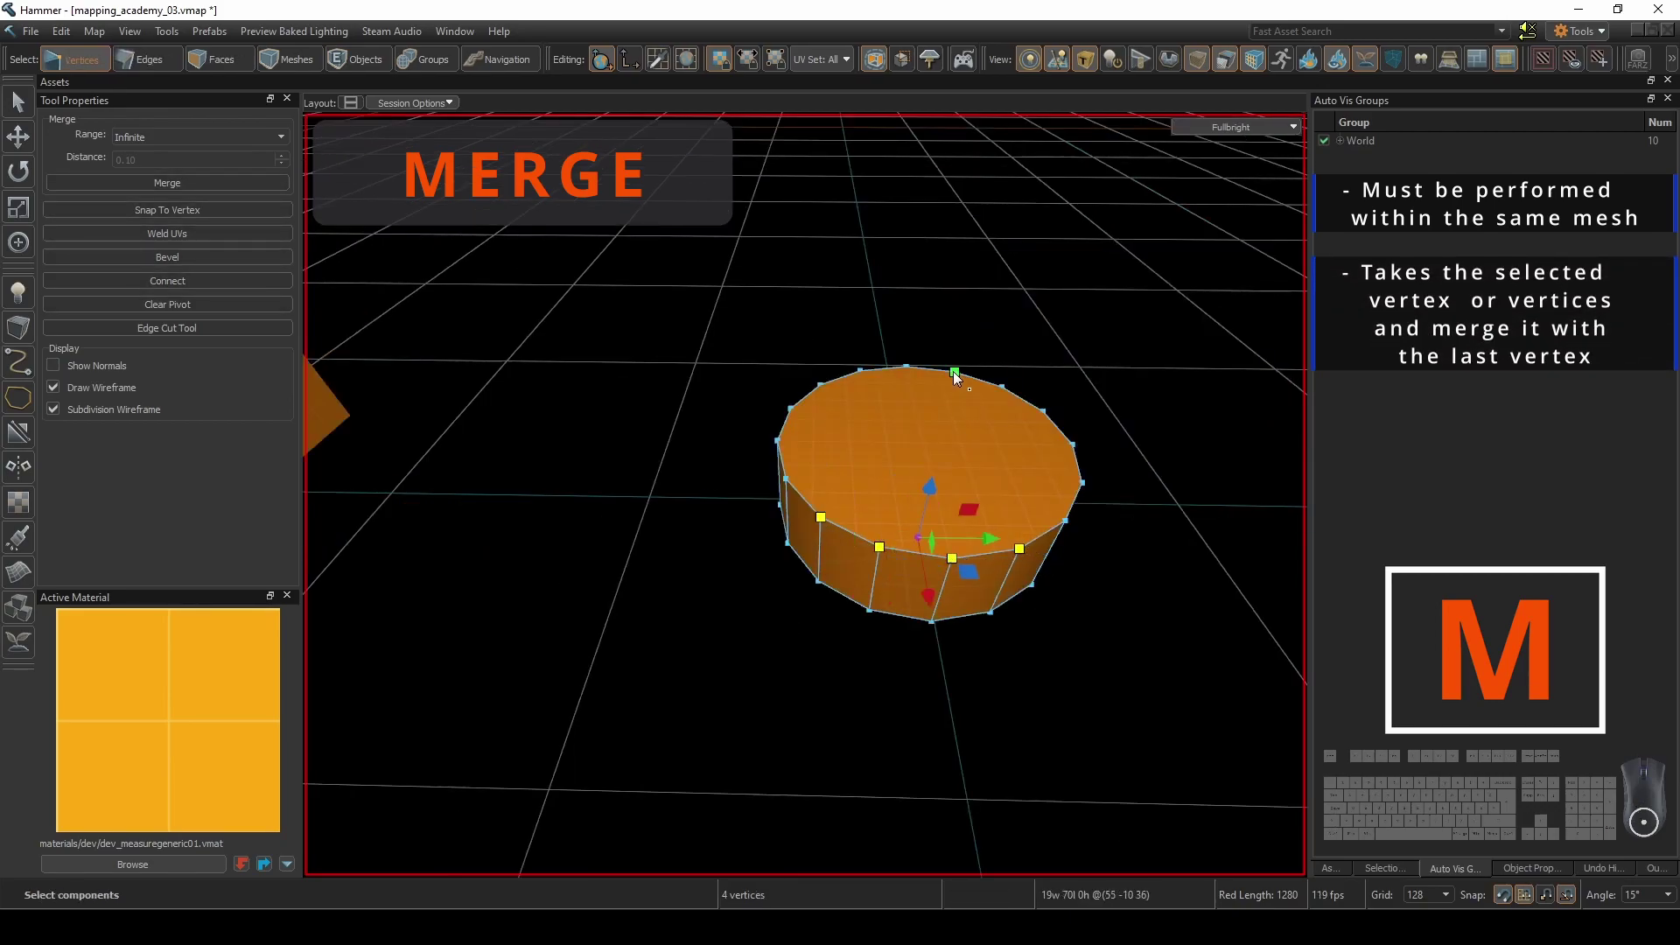
# Merge the cylinder vertices into the top one, then test-merge the cube's top vertices and undo.
pyautogui.press('m')
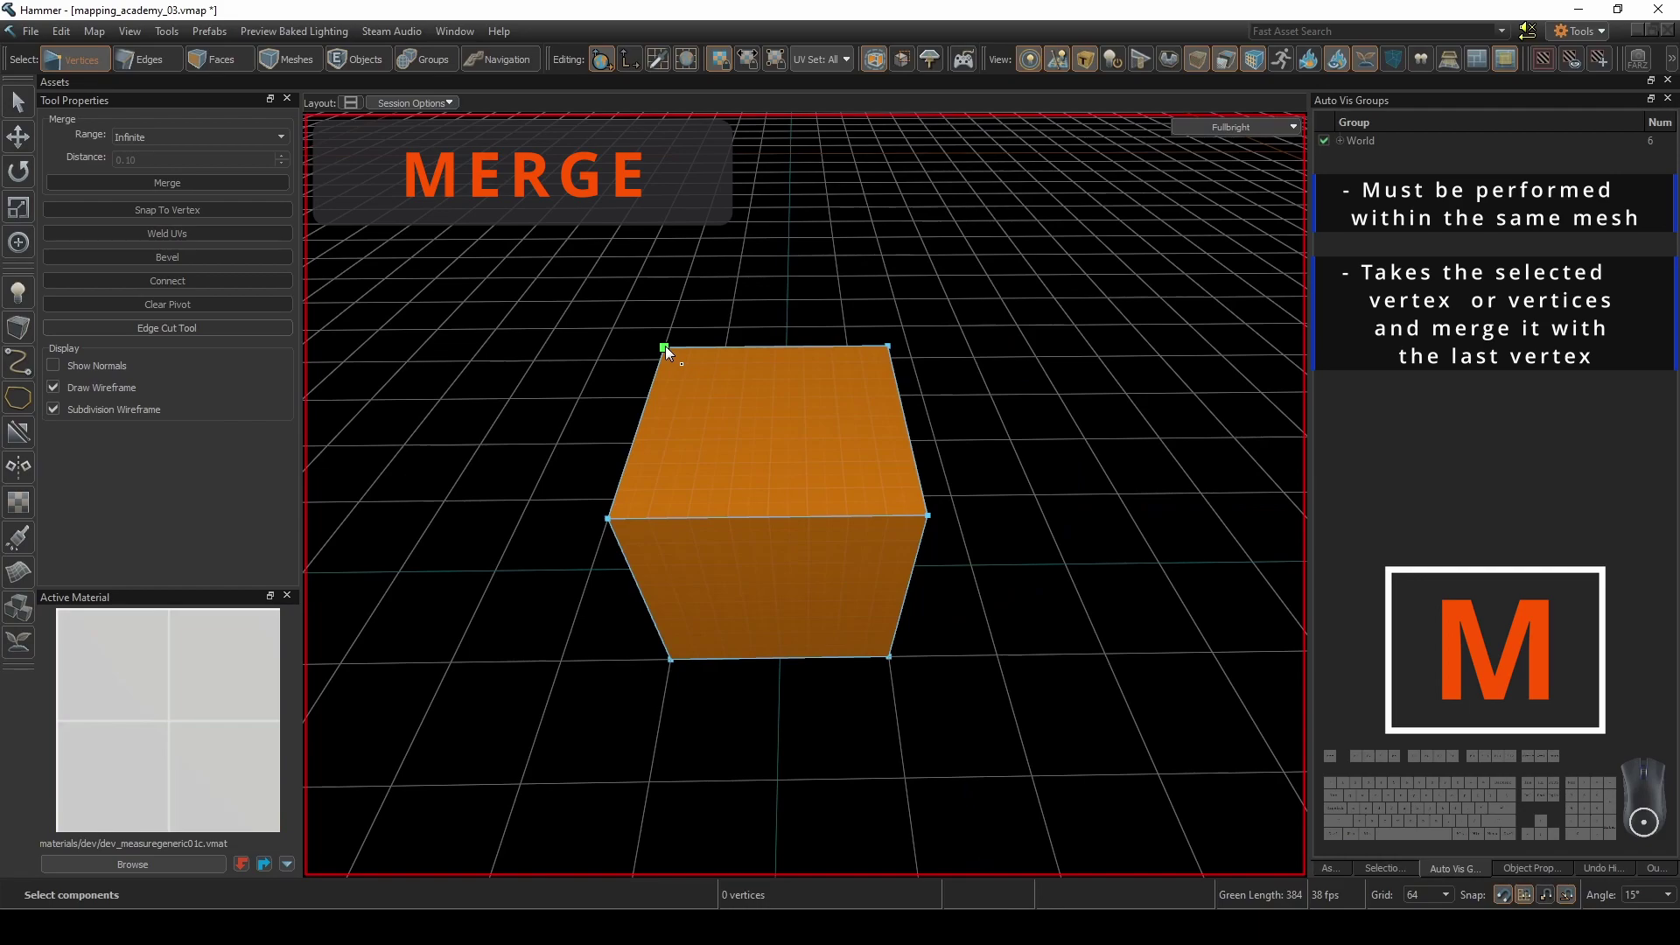
pyautogui.click(665, 347)
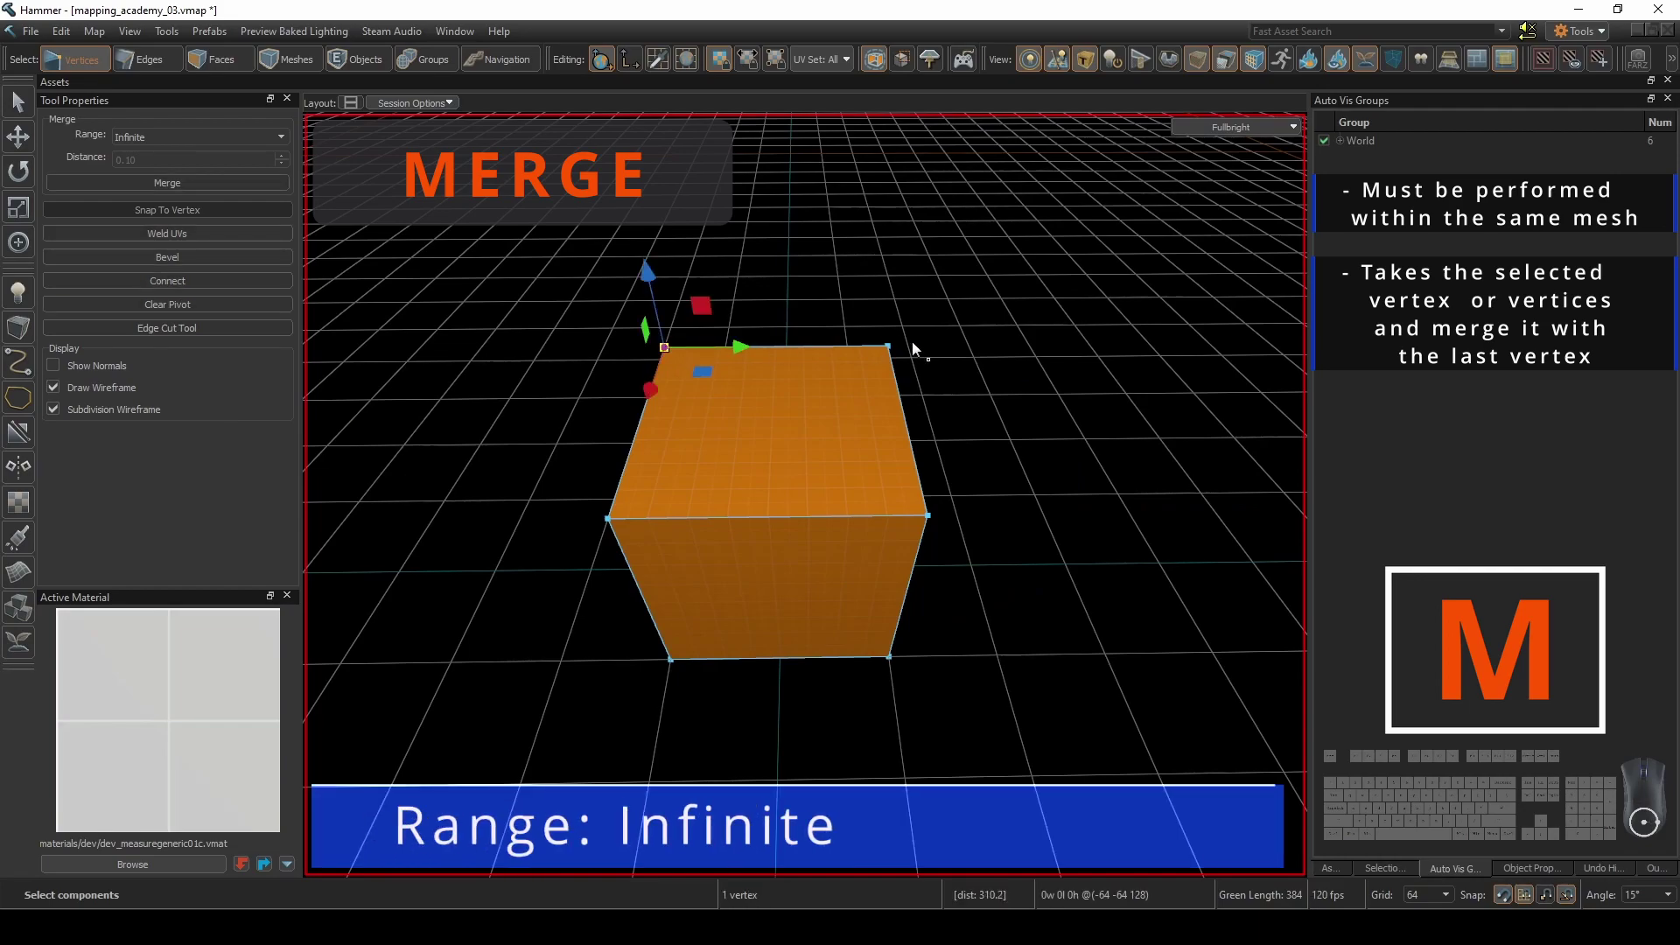
pyautogui.keyDown('shift'); pyautogui.click(888, 347); pyautogui.keyUp('shift')
pyautogui.press('m')
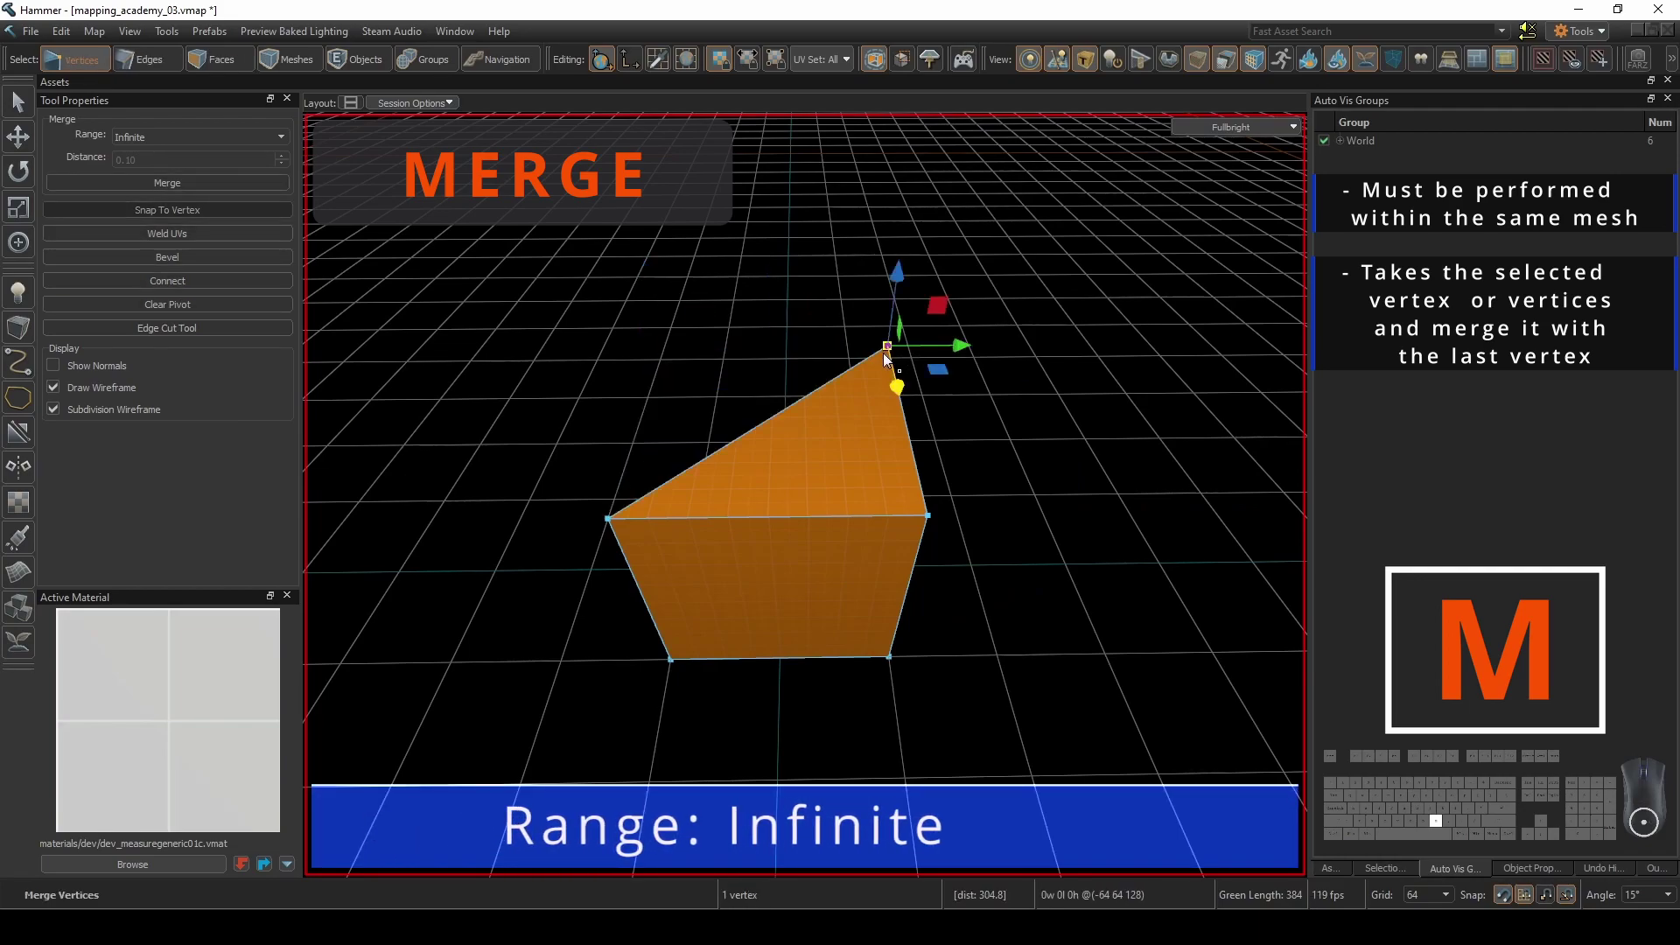
pyautogui.hotkey('ctrl', 'z')
# Try Grid merge range at grid size 256 and undo, then merge using Fixed range.
pyautogui.click(182, 135)
pyautogui.click(146, 163)
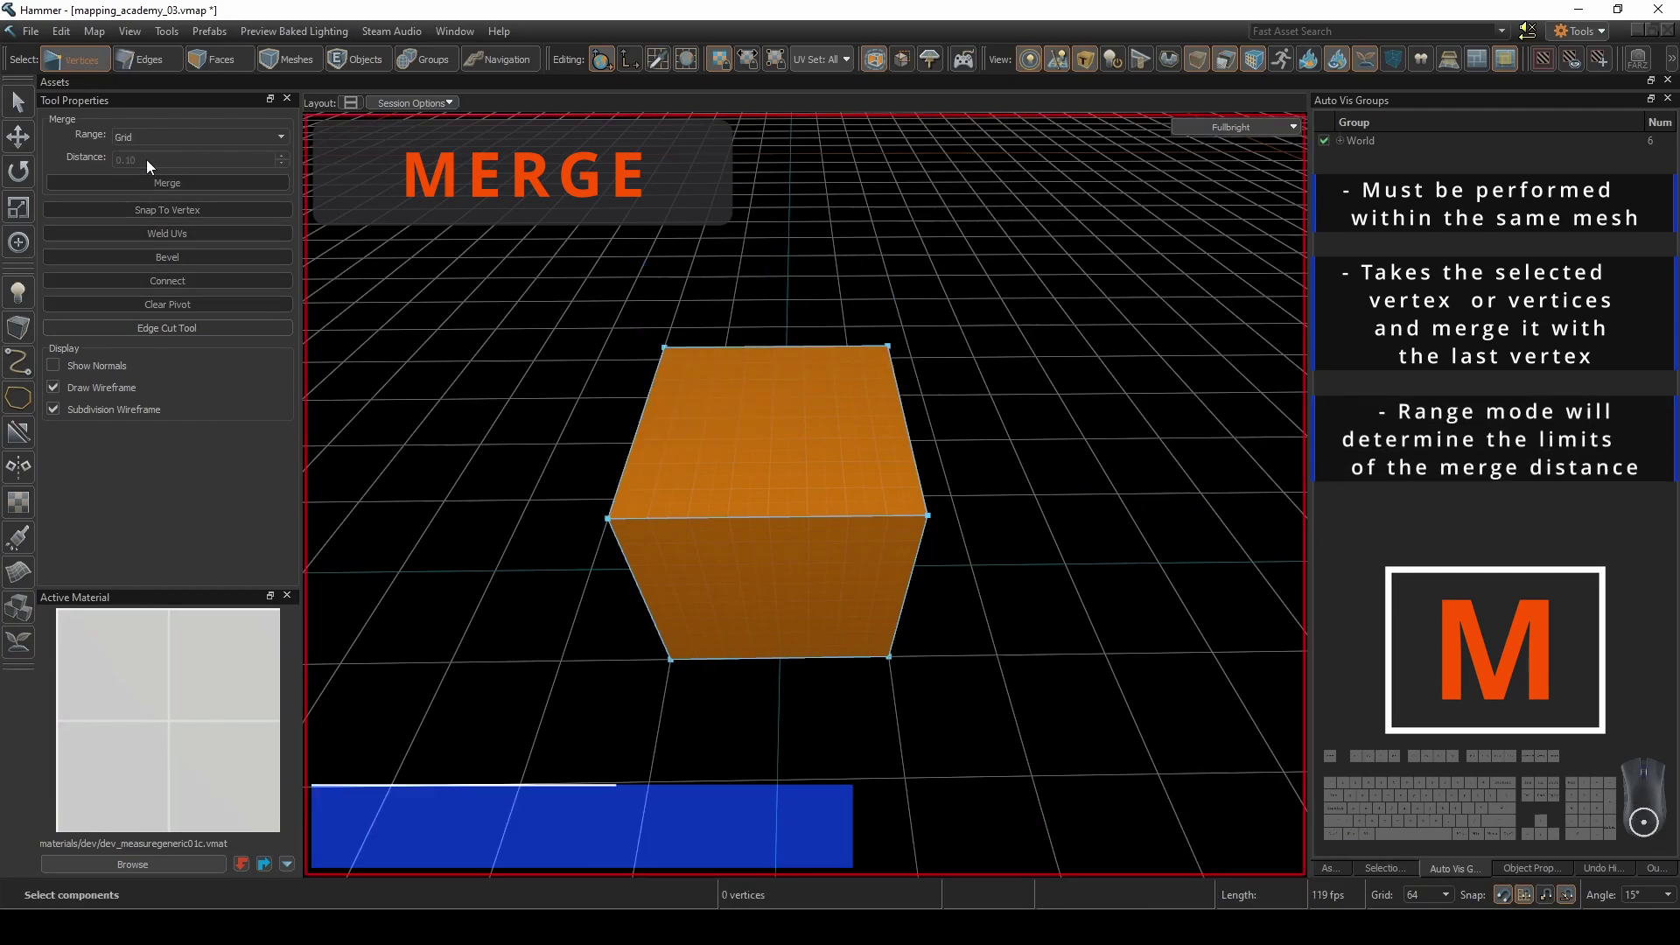
pyautogui.press(']')
pyautogui.click(665, 347)
pyautogui.keyDown('shift'); pyautogui.click(888, 346); pyautogui.keyUp('shift')
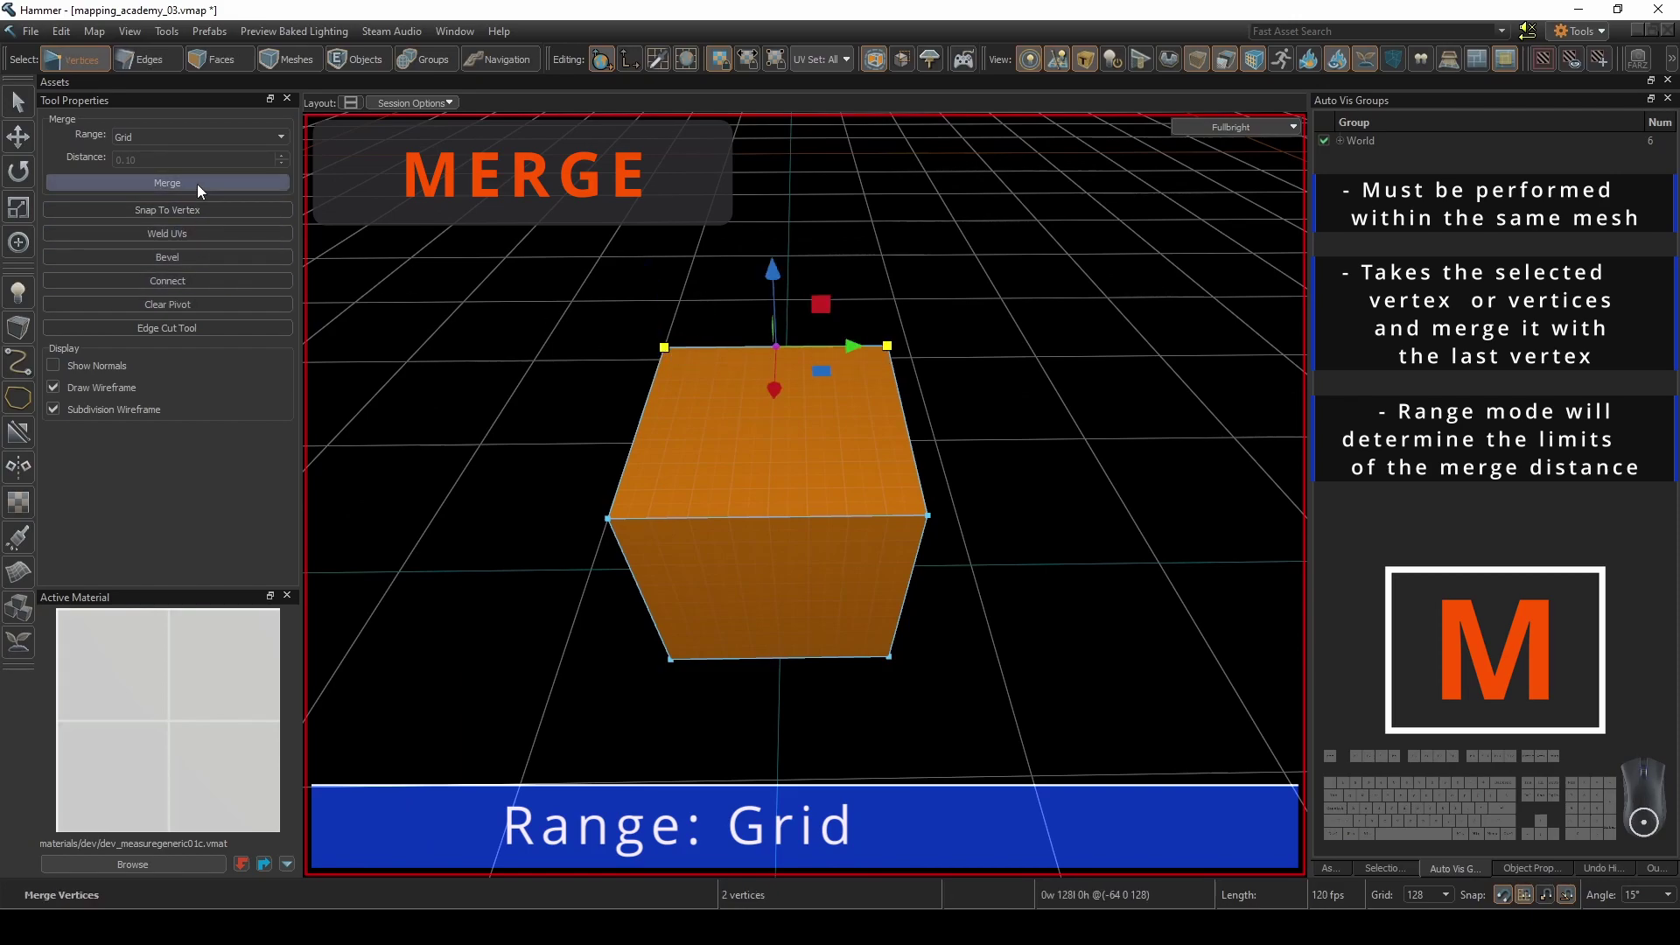
pyautogui.click(1446, 893)
pyautogui.click(1430, 868)
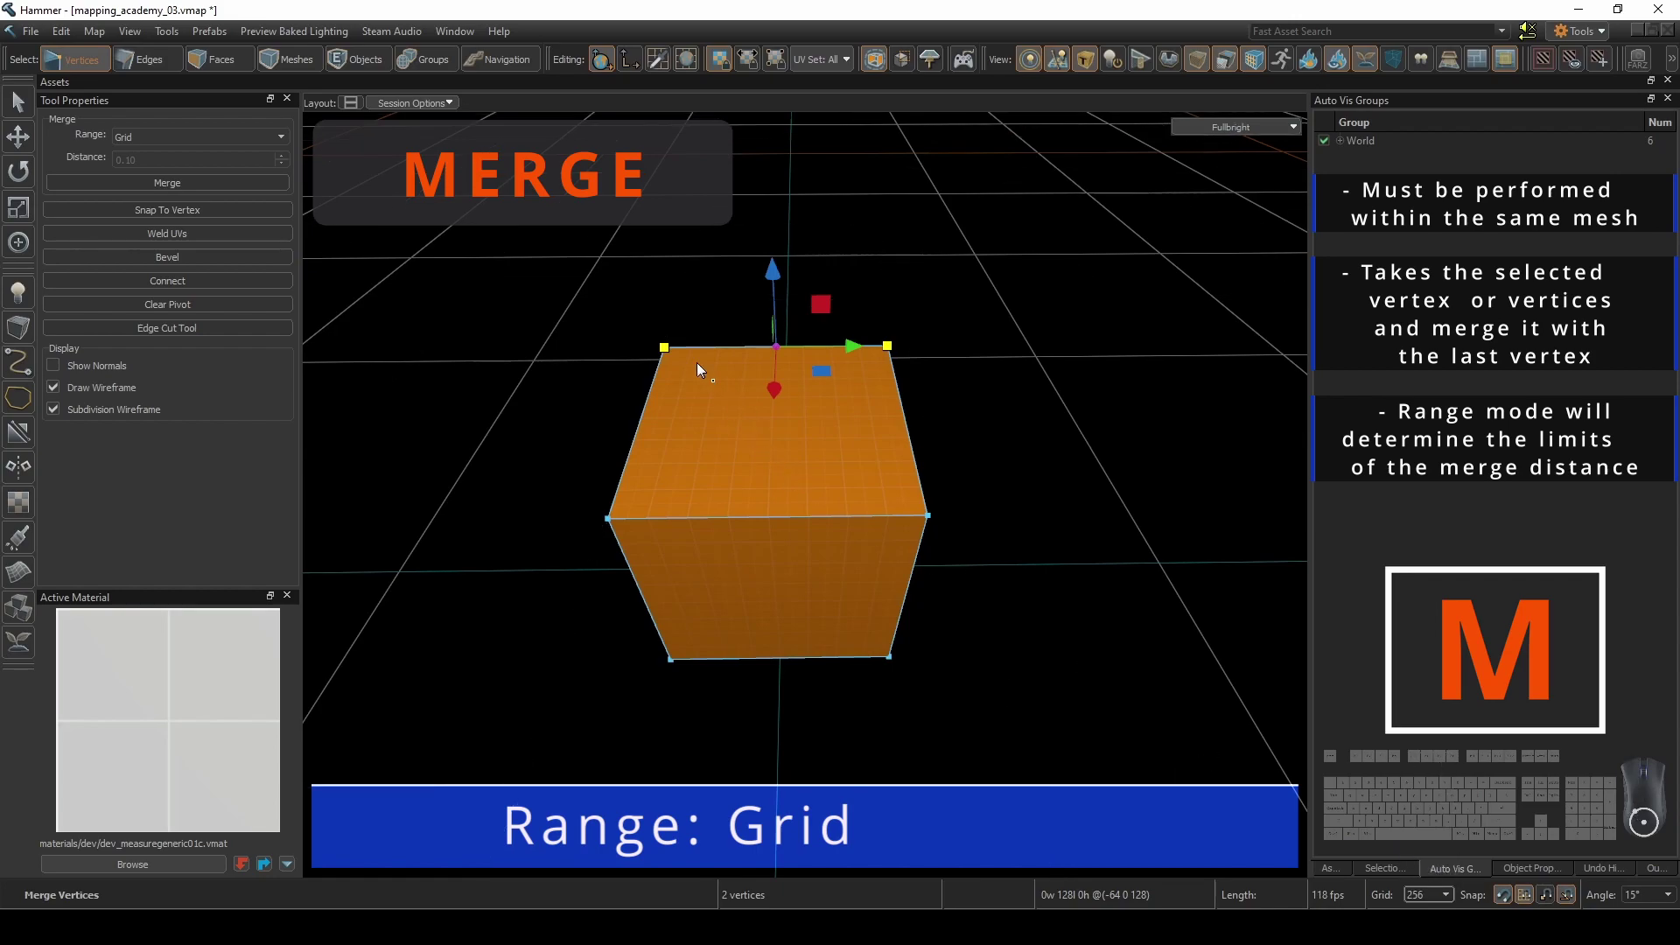
pyautogui.press('m')
pyautogui.hotkey('ctrl', 'z')
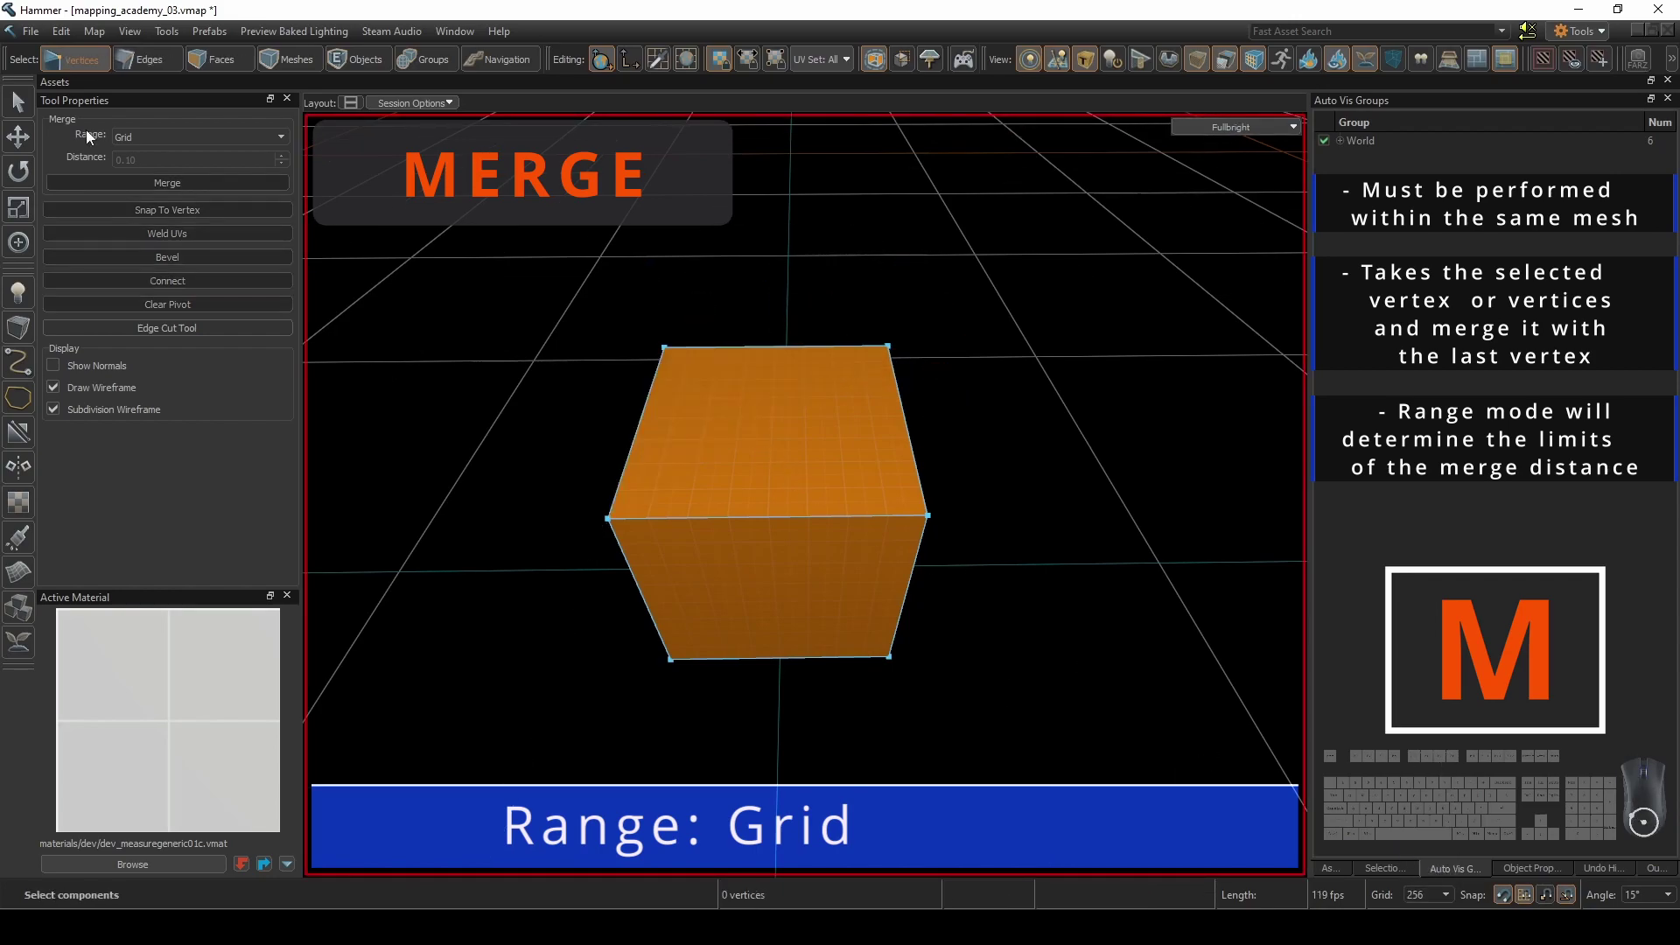
pyautogui.click(137, 157)
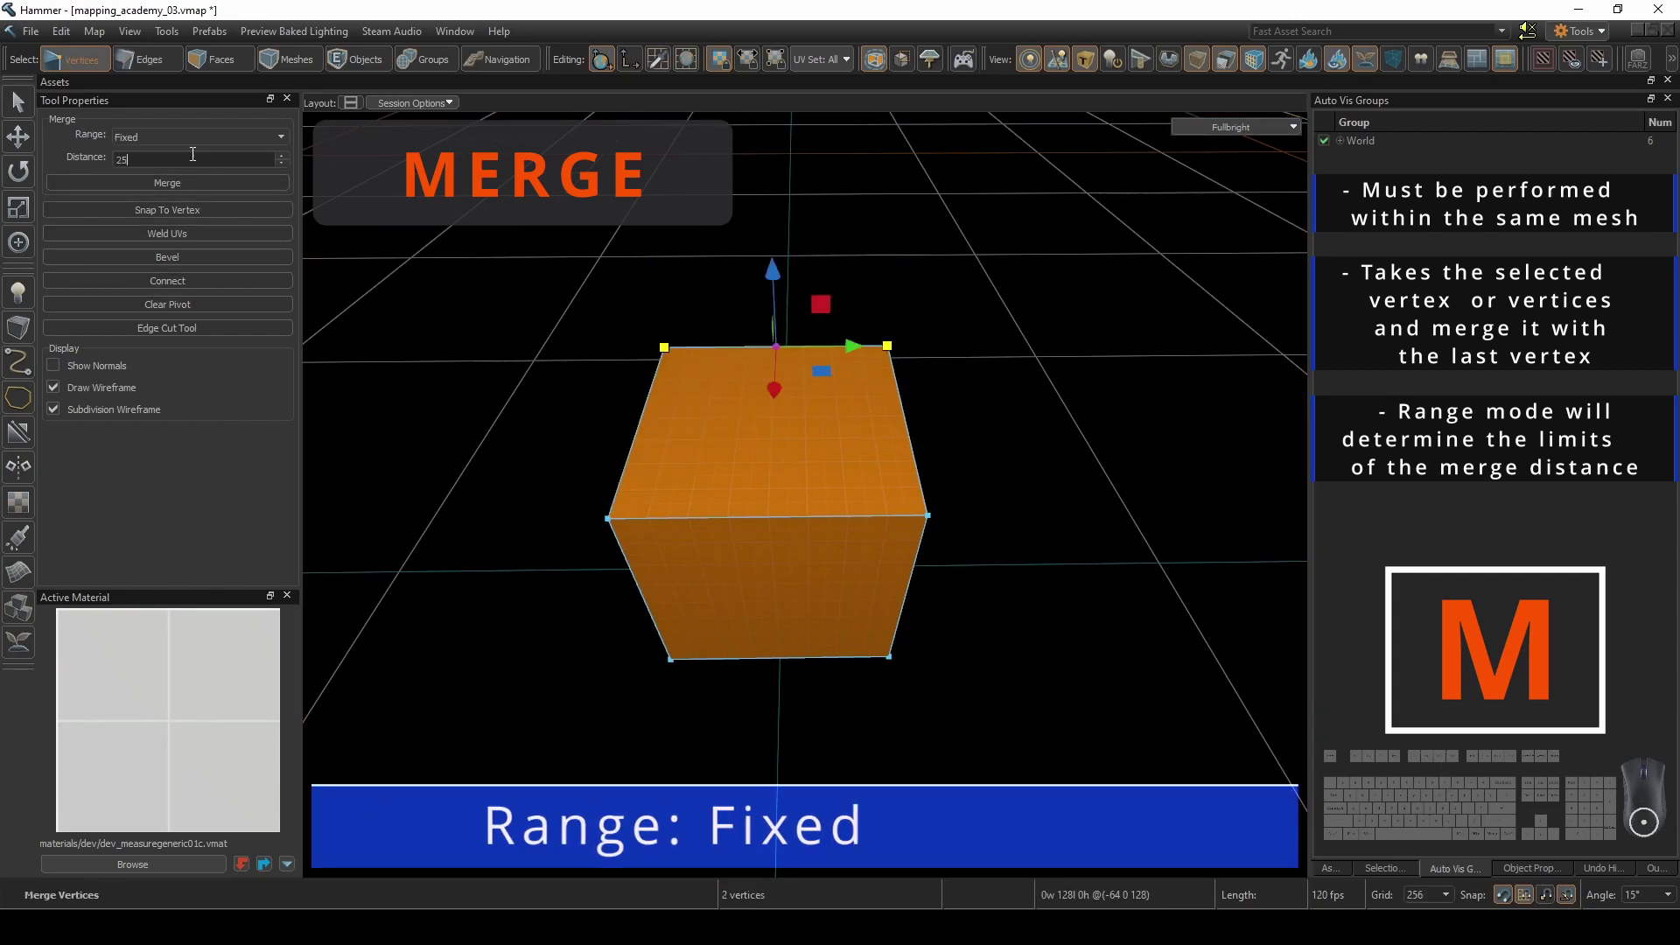
pyautogui.click(198, 181)
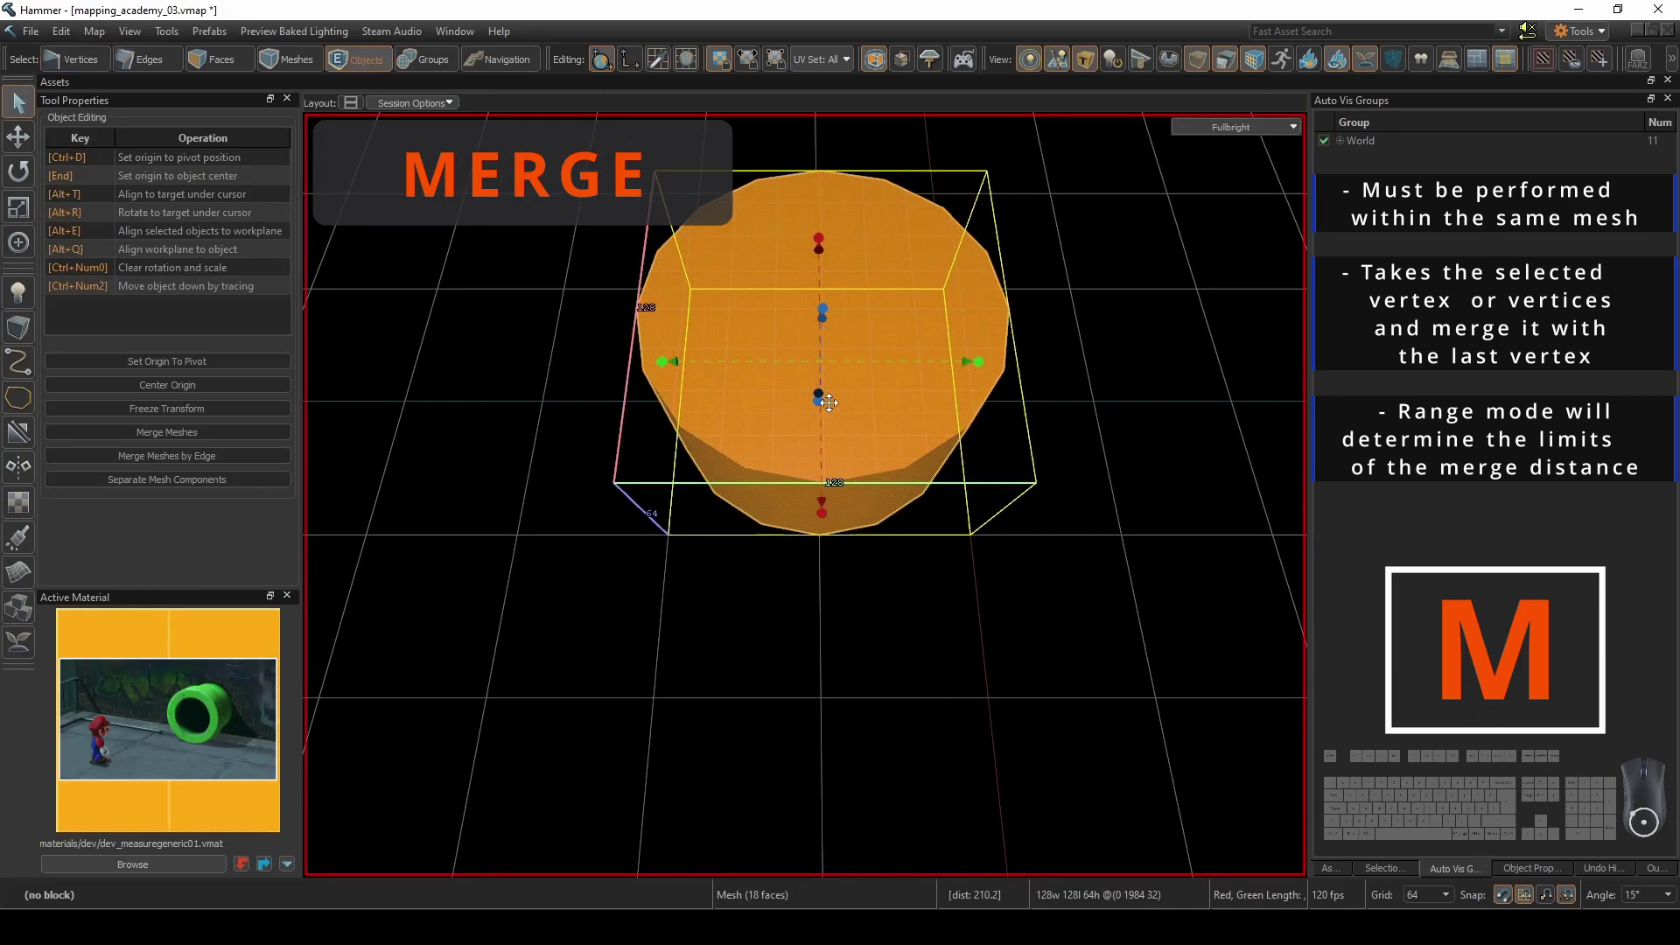
# Inset the cylinder's top face and sink it into a hollow pipe.
pyautogui.click(810, 386)
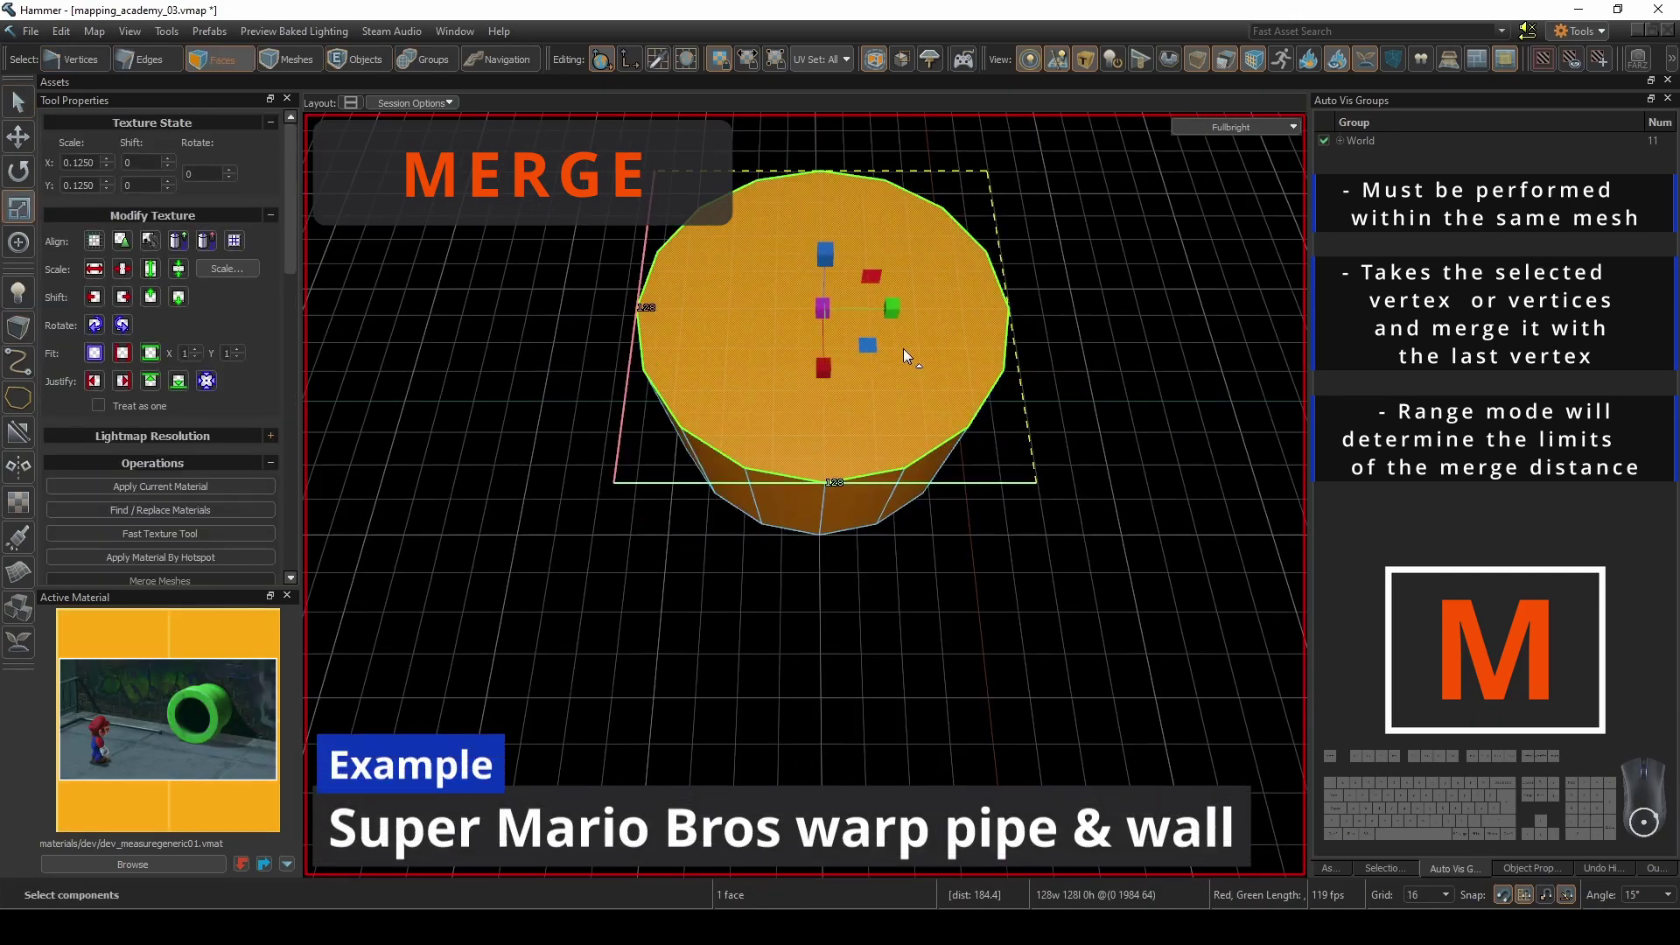
pyautogui.press('i')
pyautogui.keyDown('shift'); pyautogui.moveTo(848, 334); pyautogui.dragTo(845, 350); pyautogui.keyUp('shift')
# Select the pipe's bottom edge loop and scale it outward into a flat ring.
pyautogui.press('Delete')
pyautogui.press('2')
pyautogui.click(842, 530)
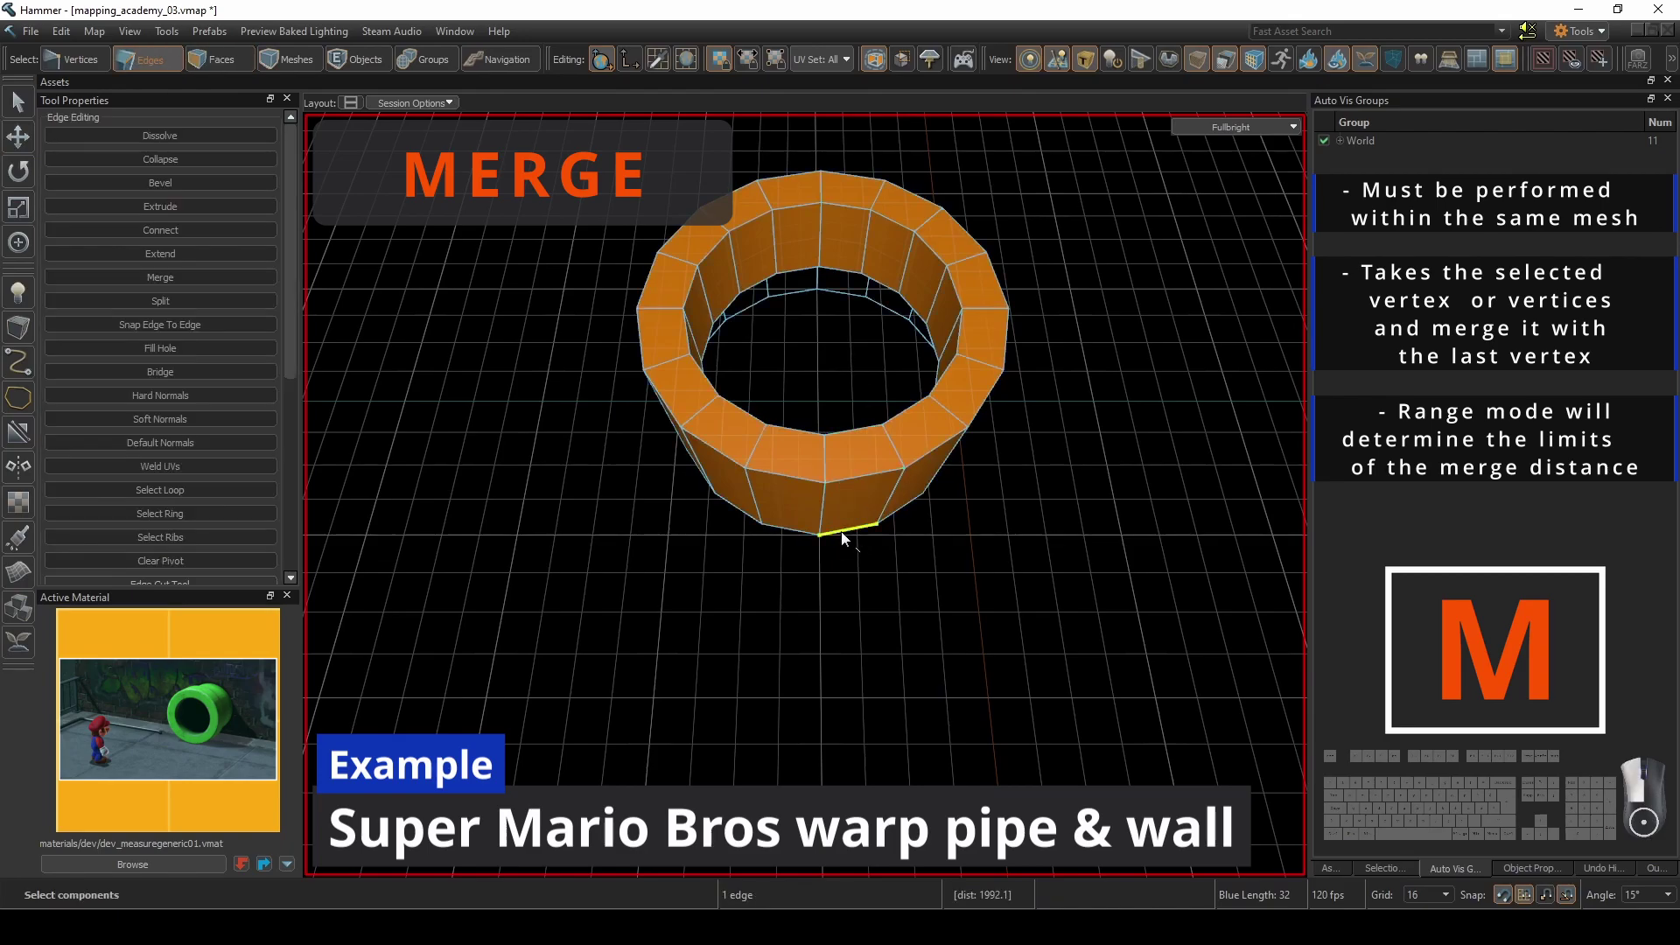
pyautogui.doubleClick(805, 494)
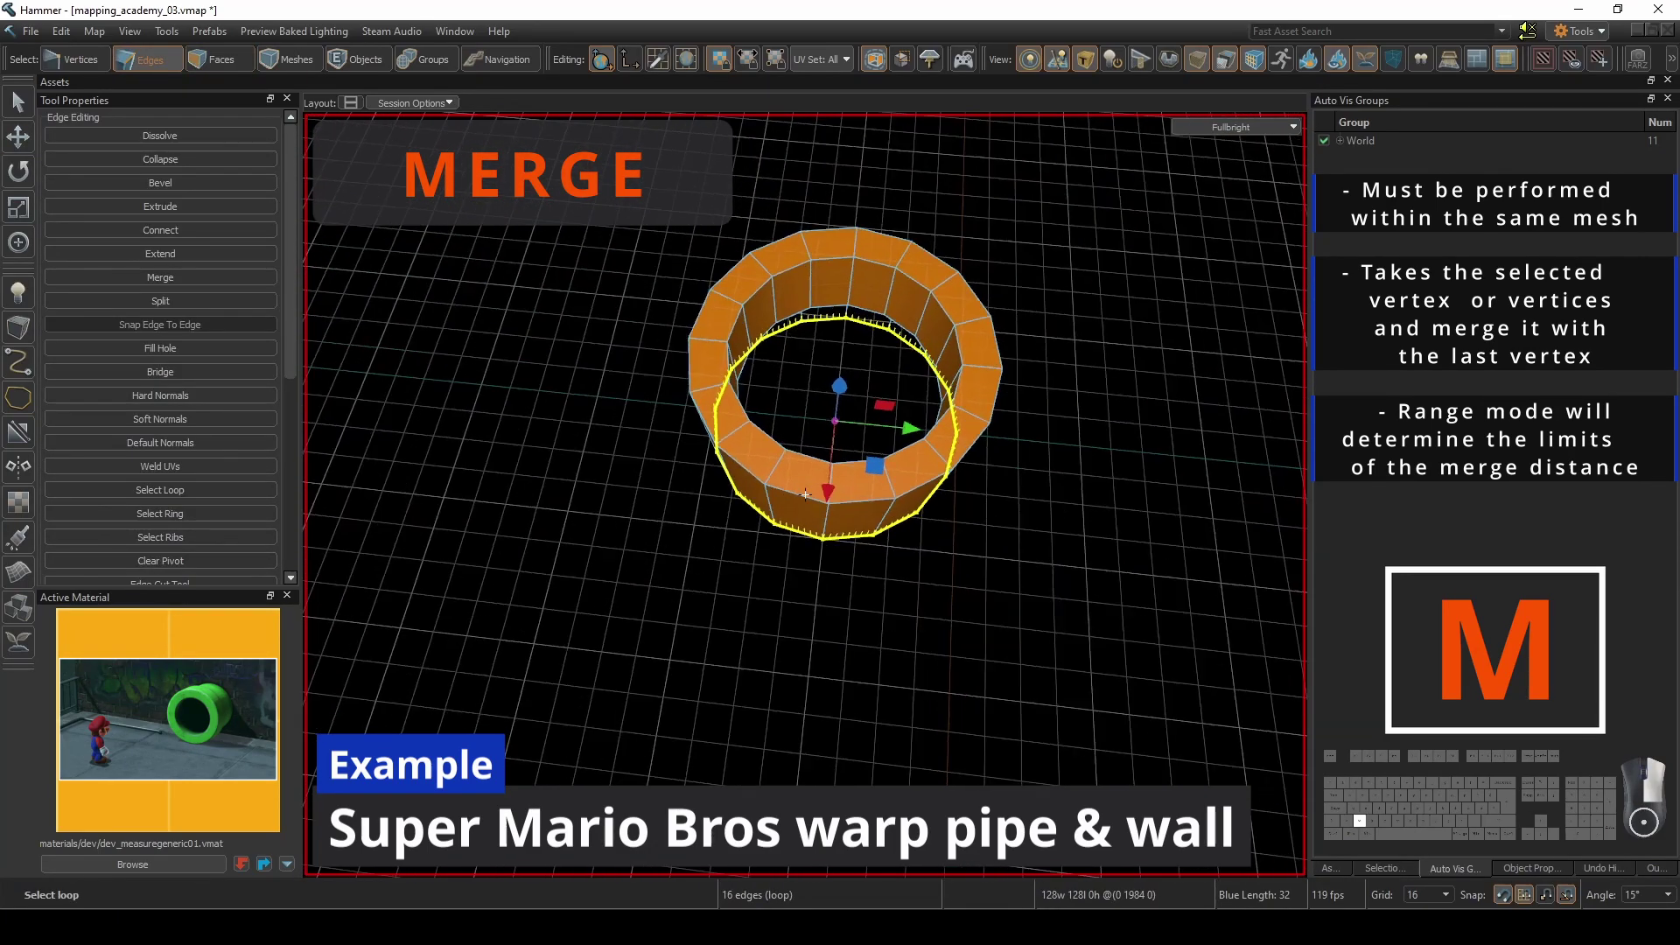
pyautogui.press('r')
pyautogui.keyDown('shift'); pyautogui.moveTo(884, 464); pyautogui.dragTo(898, 523); pyautogui.keyUp('shift')
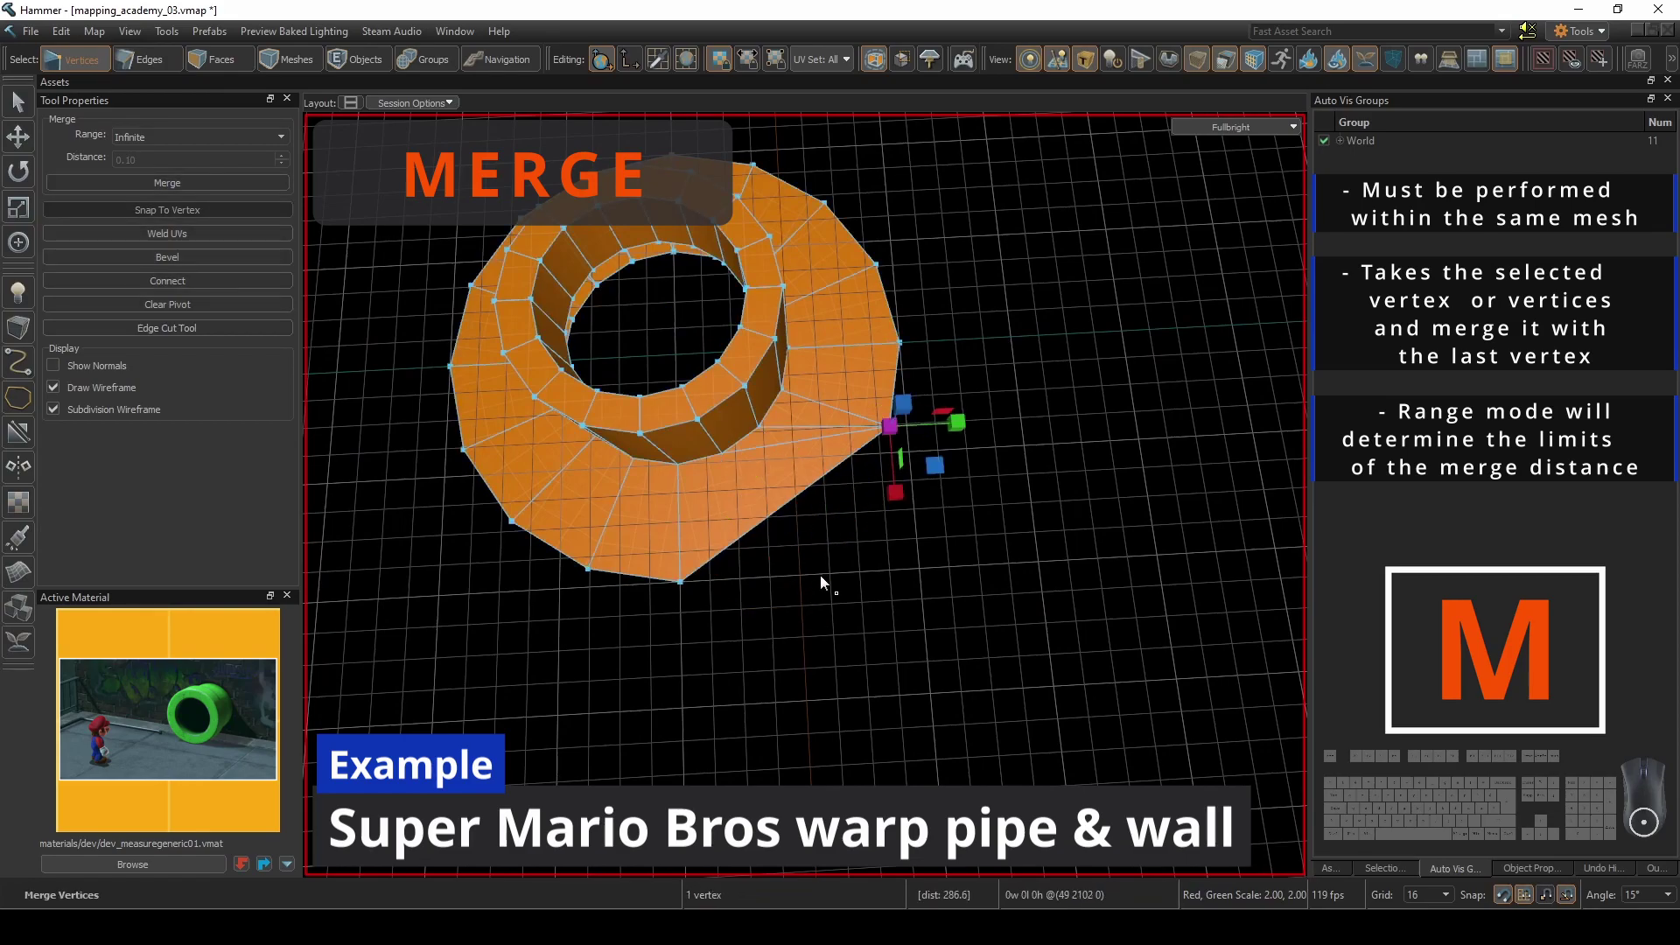
# Pull a ring vertex out into a teardrop point and merge the clustered vertices.
pyautogui.press('w')
pyautogui.moveTo(923, 466); pyautogui.dragTo(941, 565)
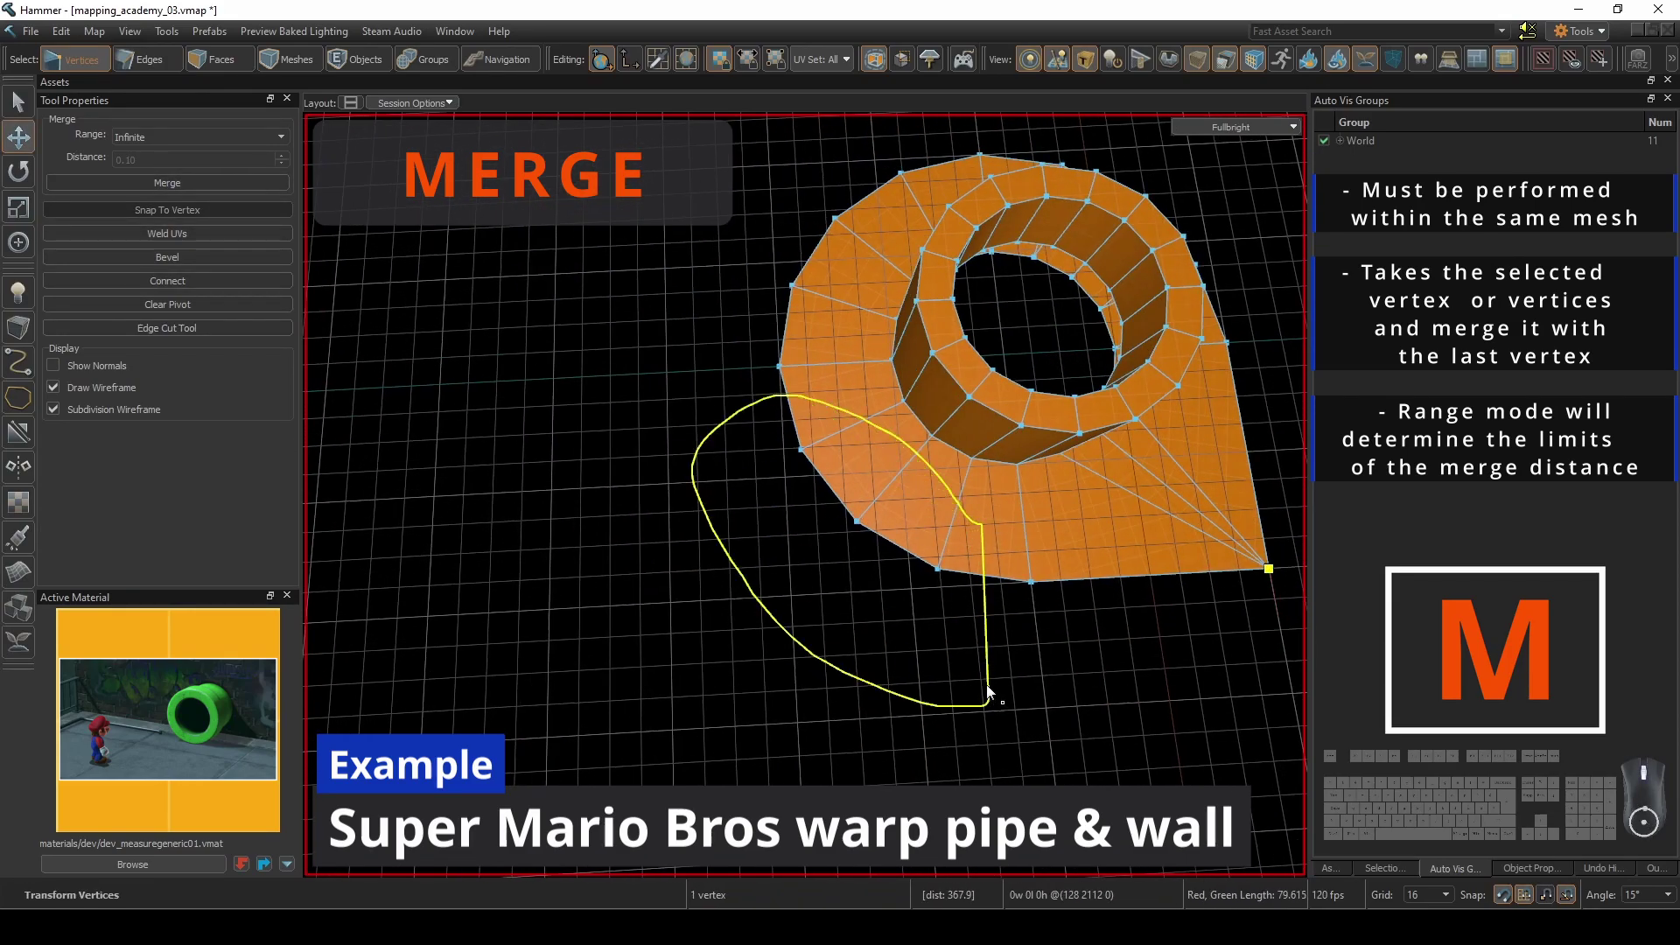
pyautogui.moveTo(986, 685); pyautogui.dragTo(987, 693)
pyautogui.press('m')
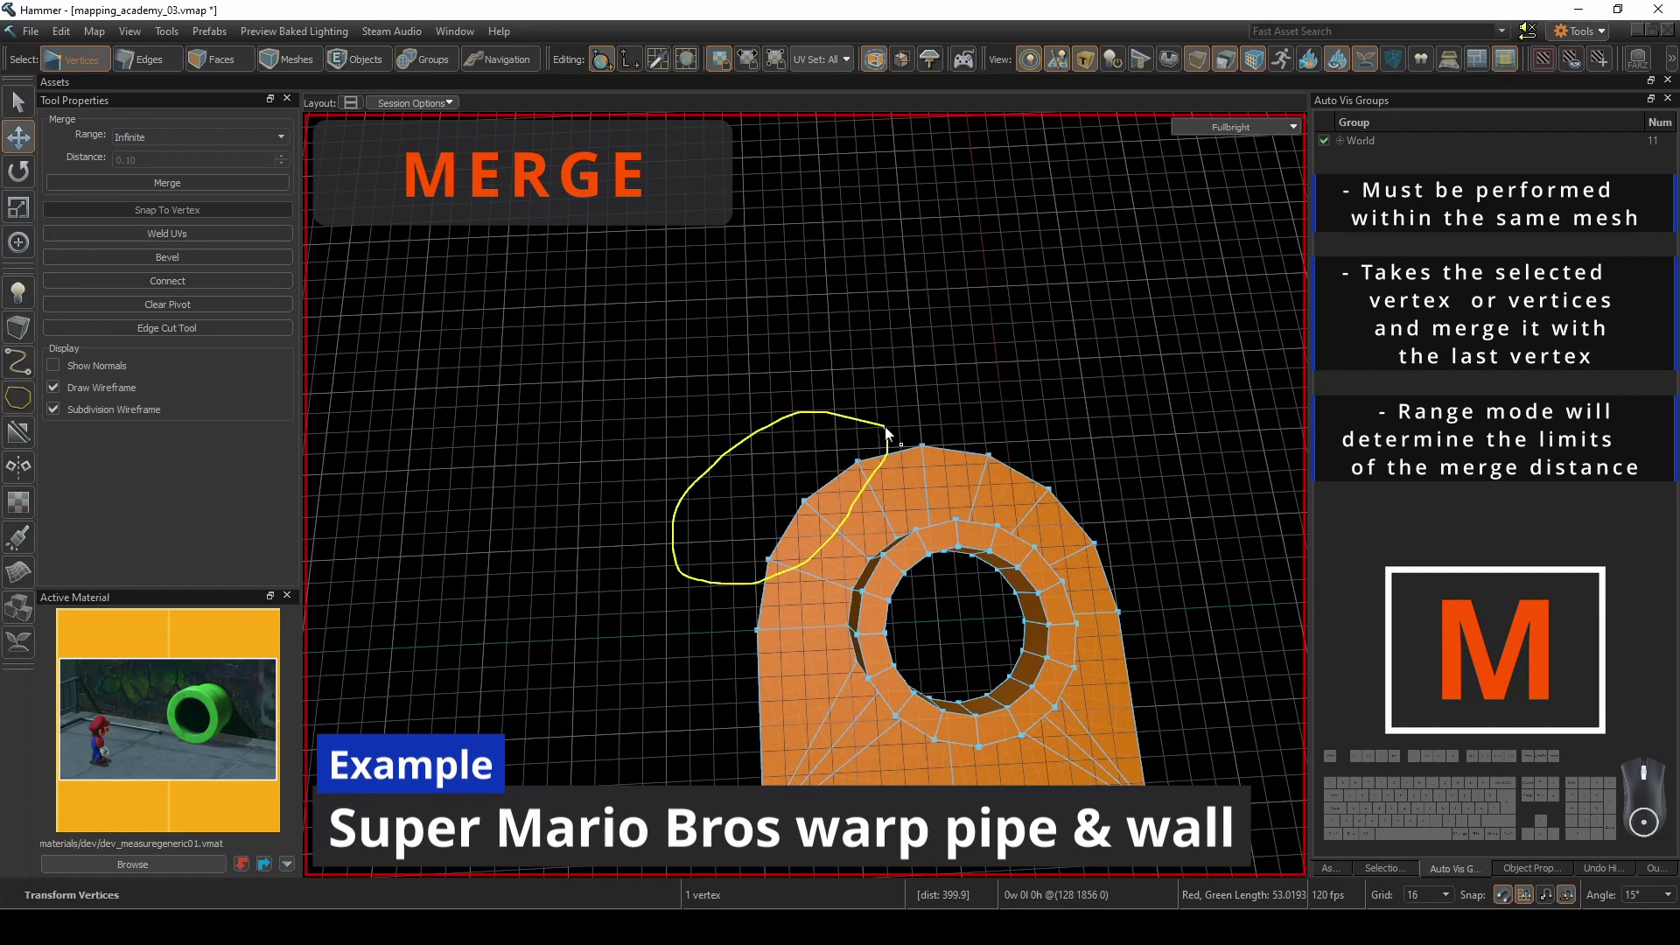
pyautogui.moveTo(692, 411)
pyautogui.mouseDown()
pyautogui.moveTo(842, 423)
pyautogui.moveTo(839, 581)
pyautogui.mouseUp()
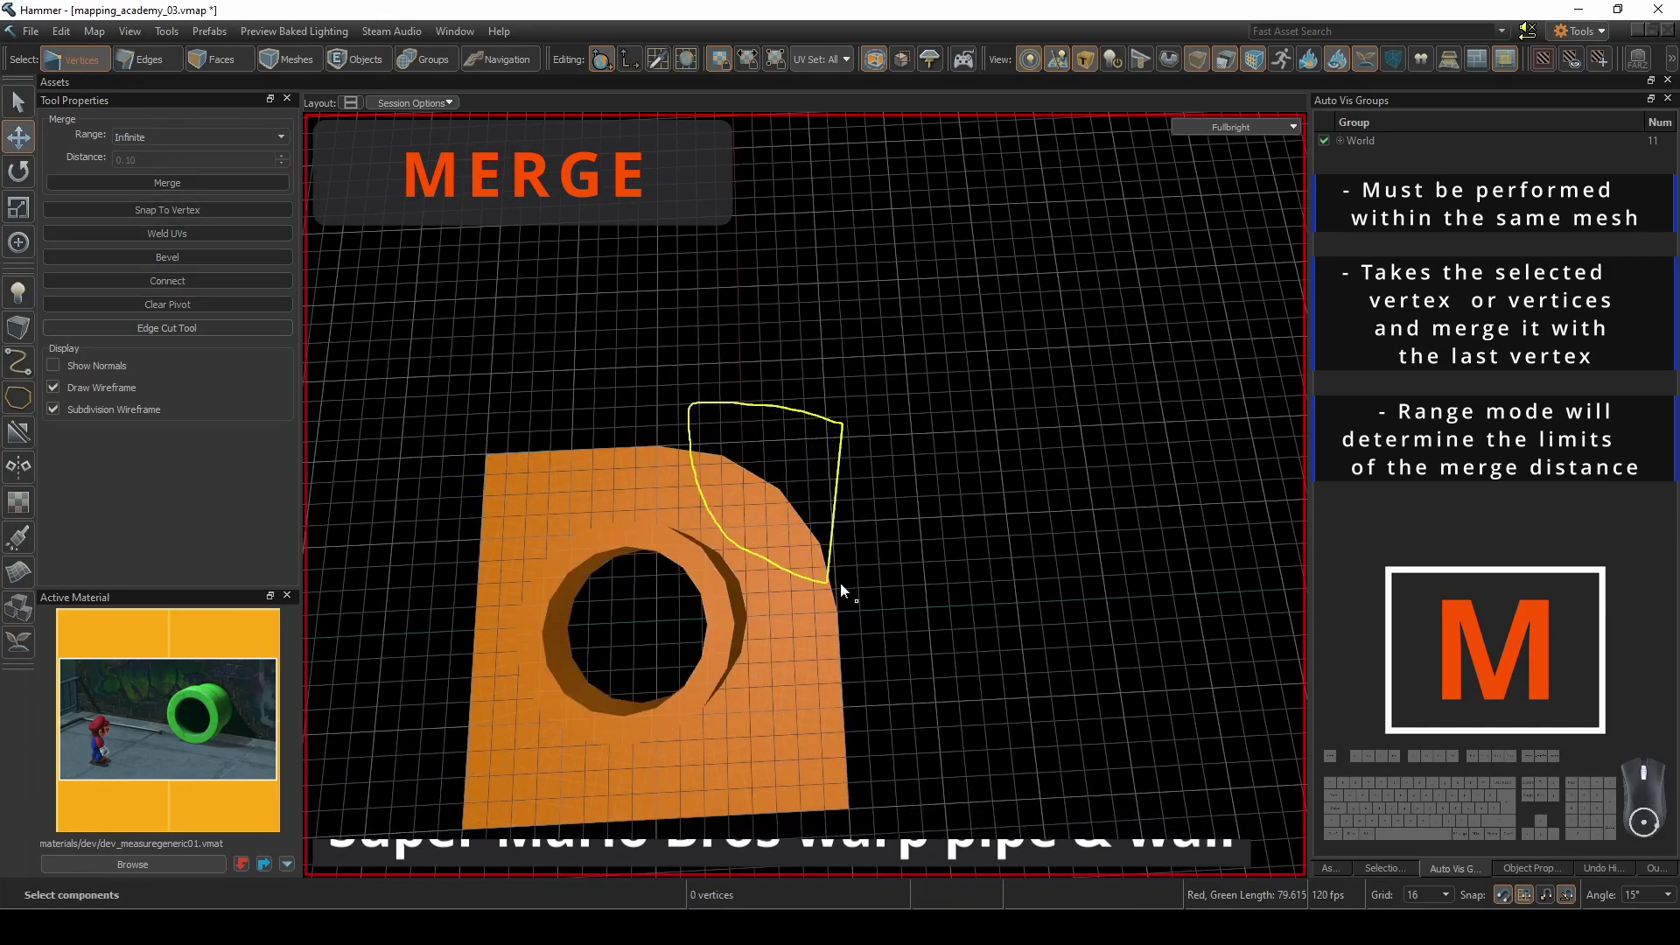
pyautogui.press('m')
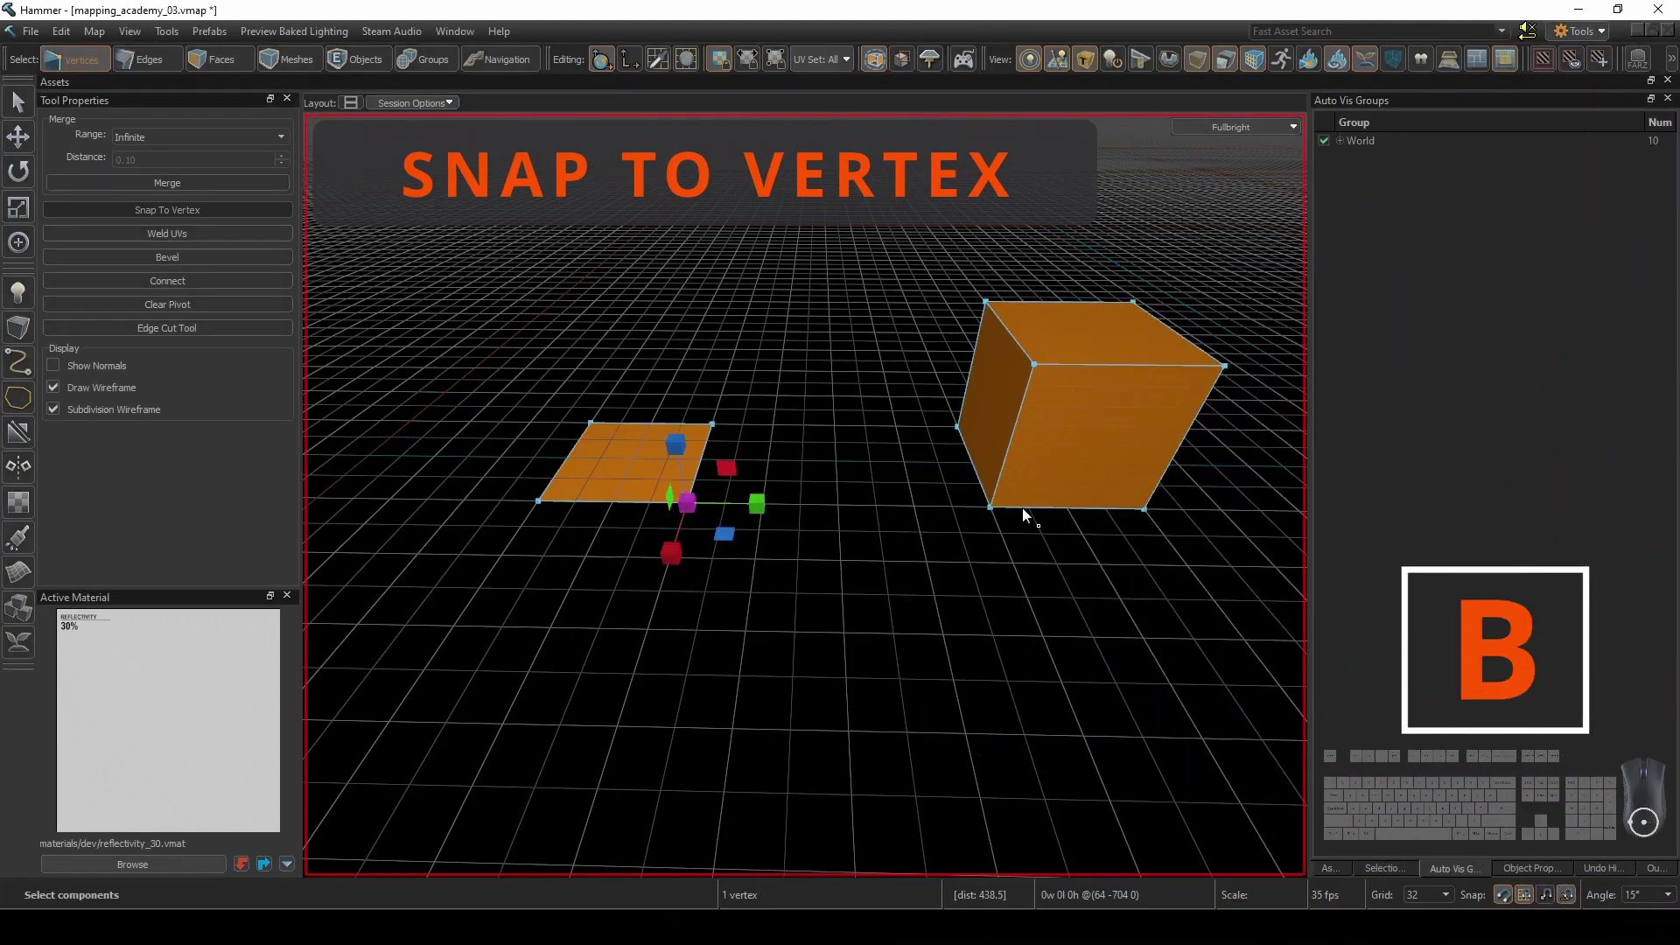
# Snap plane to cube, cube to cylinder, and cylinder to the cone tip with Snap To Vertex.
pyautogui.keyDown('ctrl'); pyautogui.click(987, 507); pyautogui.keyUp('ctrl')
pyautogui.click(215, 208)
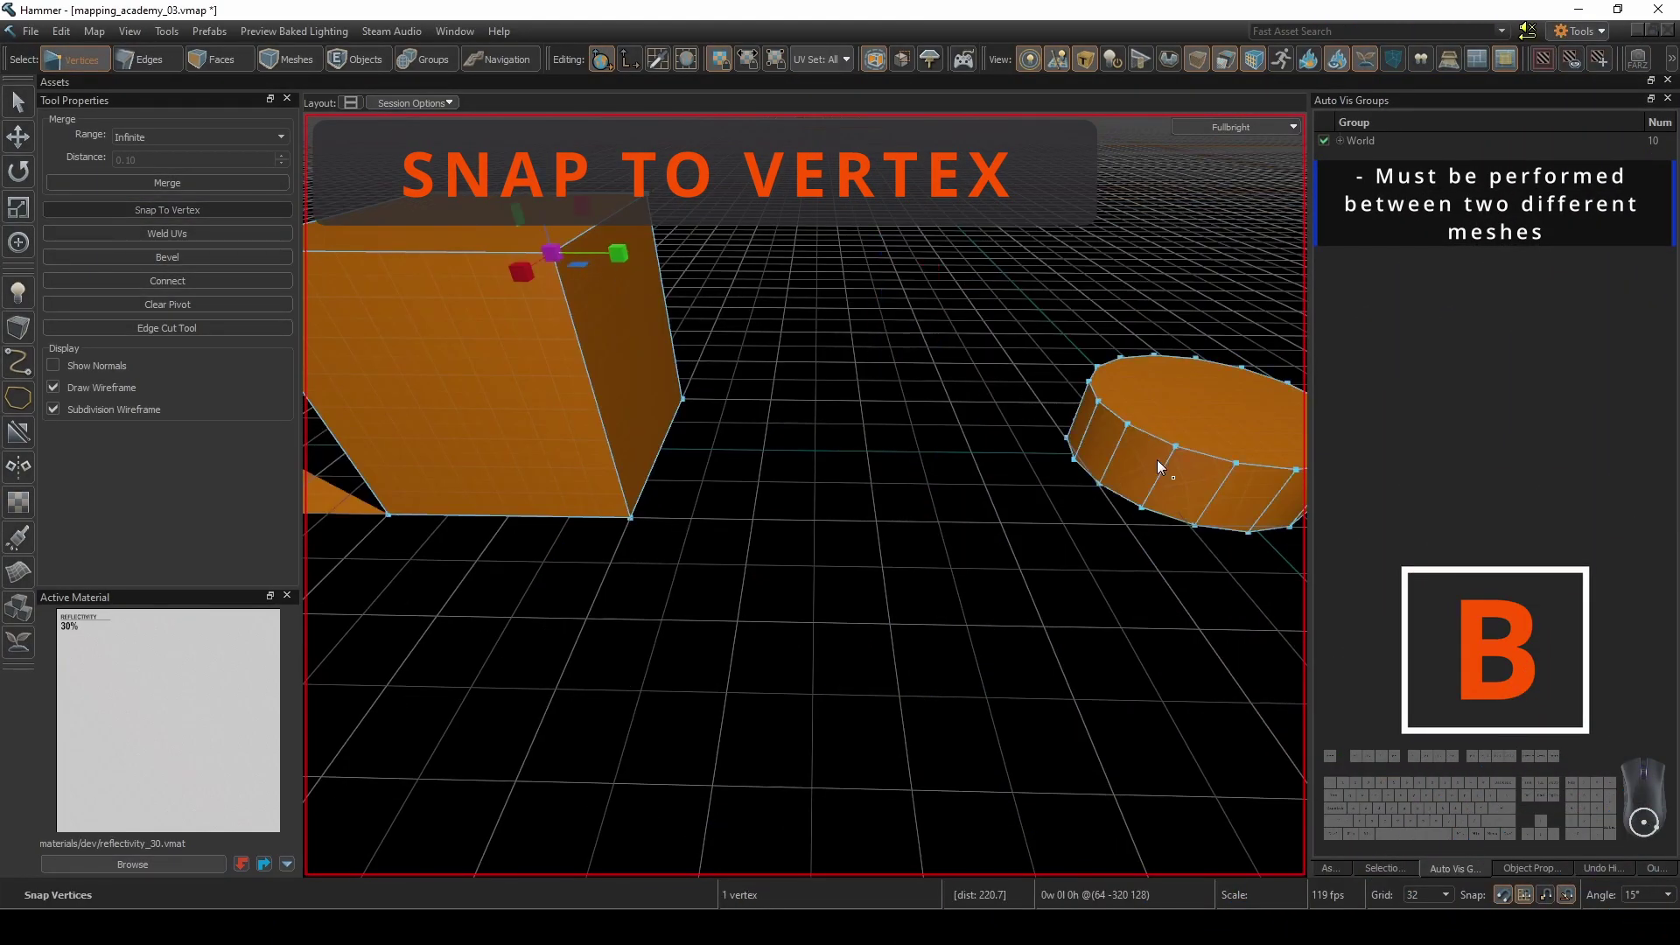
pyautogui.keyDown('ctrl'); pyautogui.click(1174, 447); pyautogui.keyUp('ctrl')
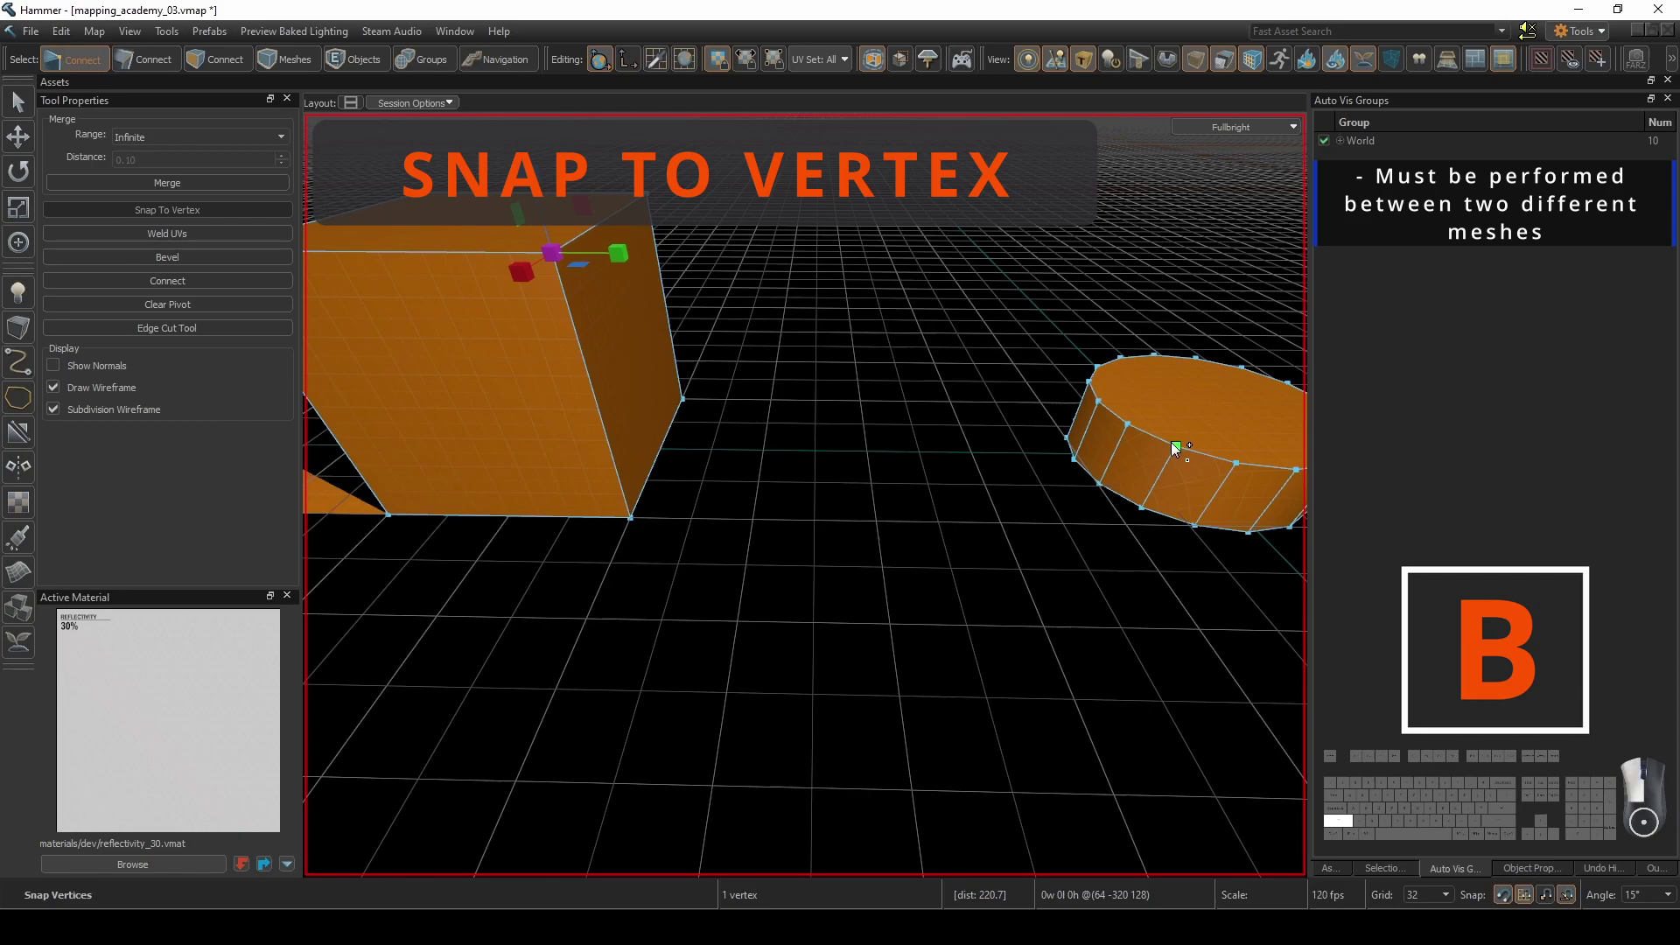
pyautogui.click(261, 209)
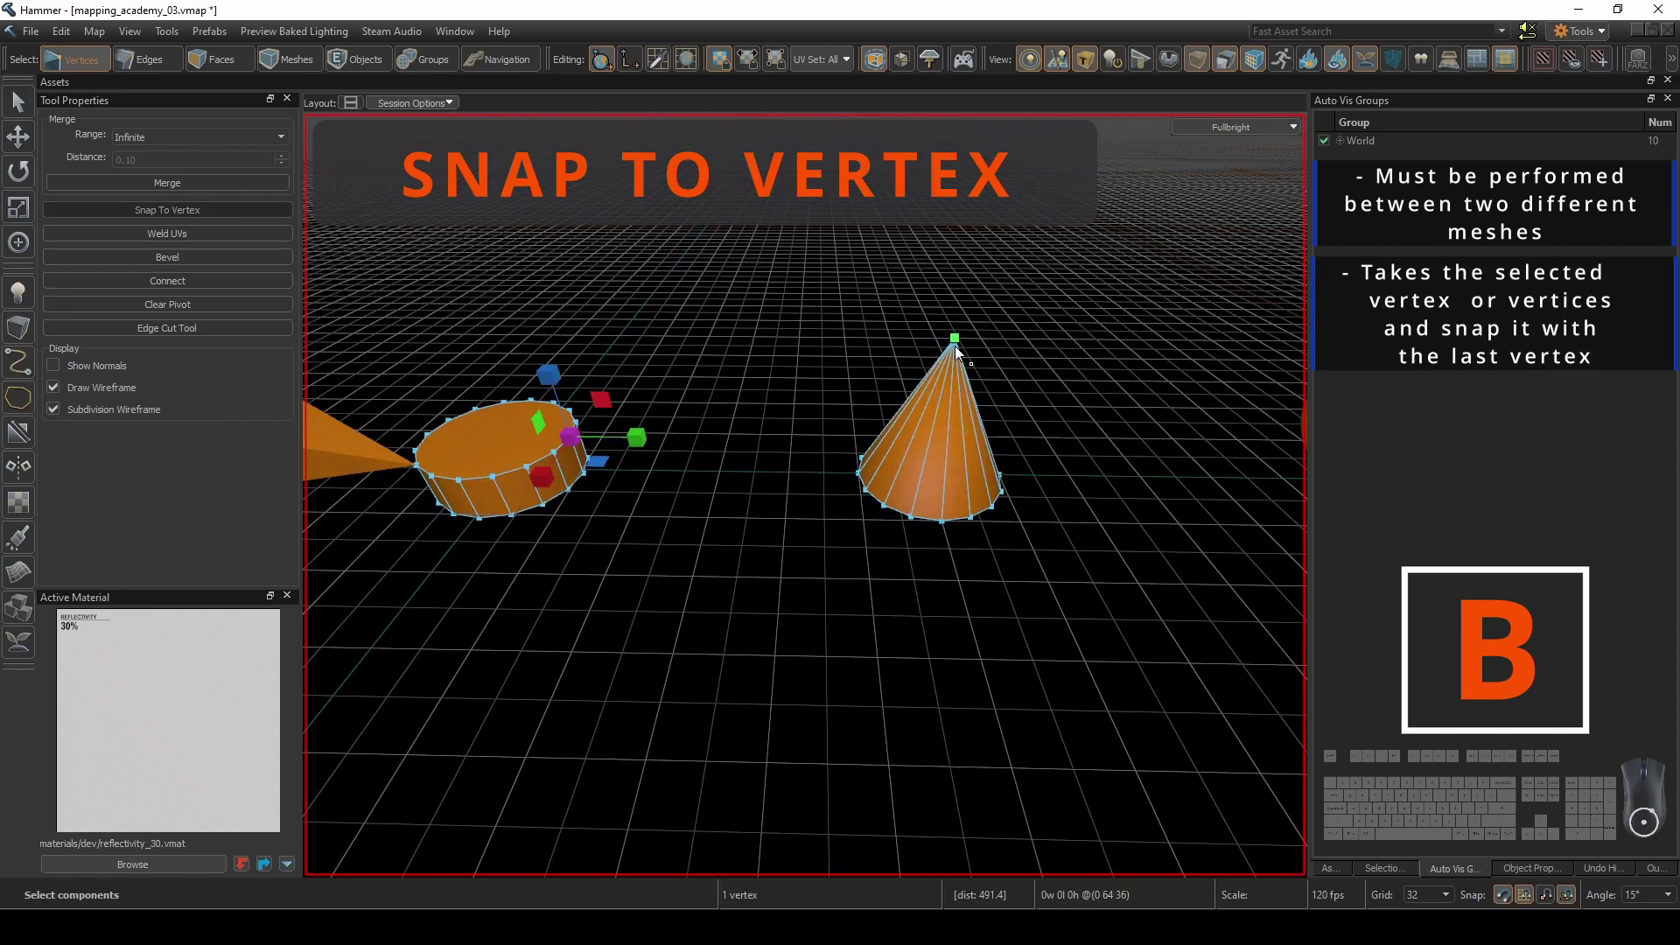
pyautogui.keyDown('ctrl'); pyautogui.click(954, 340); pyautogui.keyUp('ctrl')
pyautogui.click(151, 214)
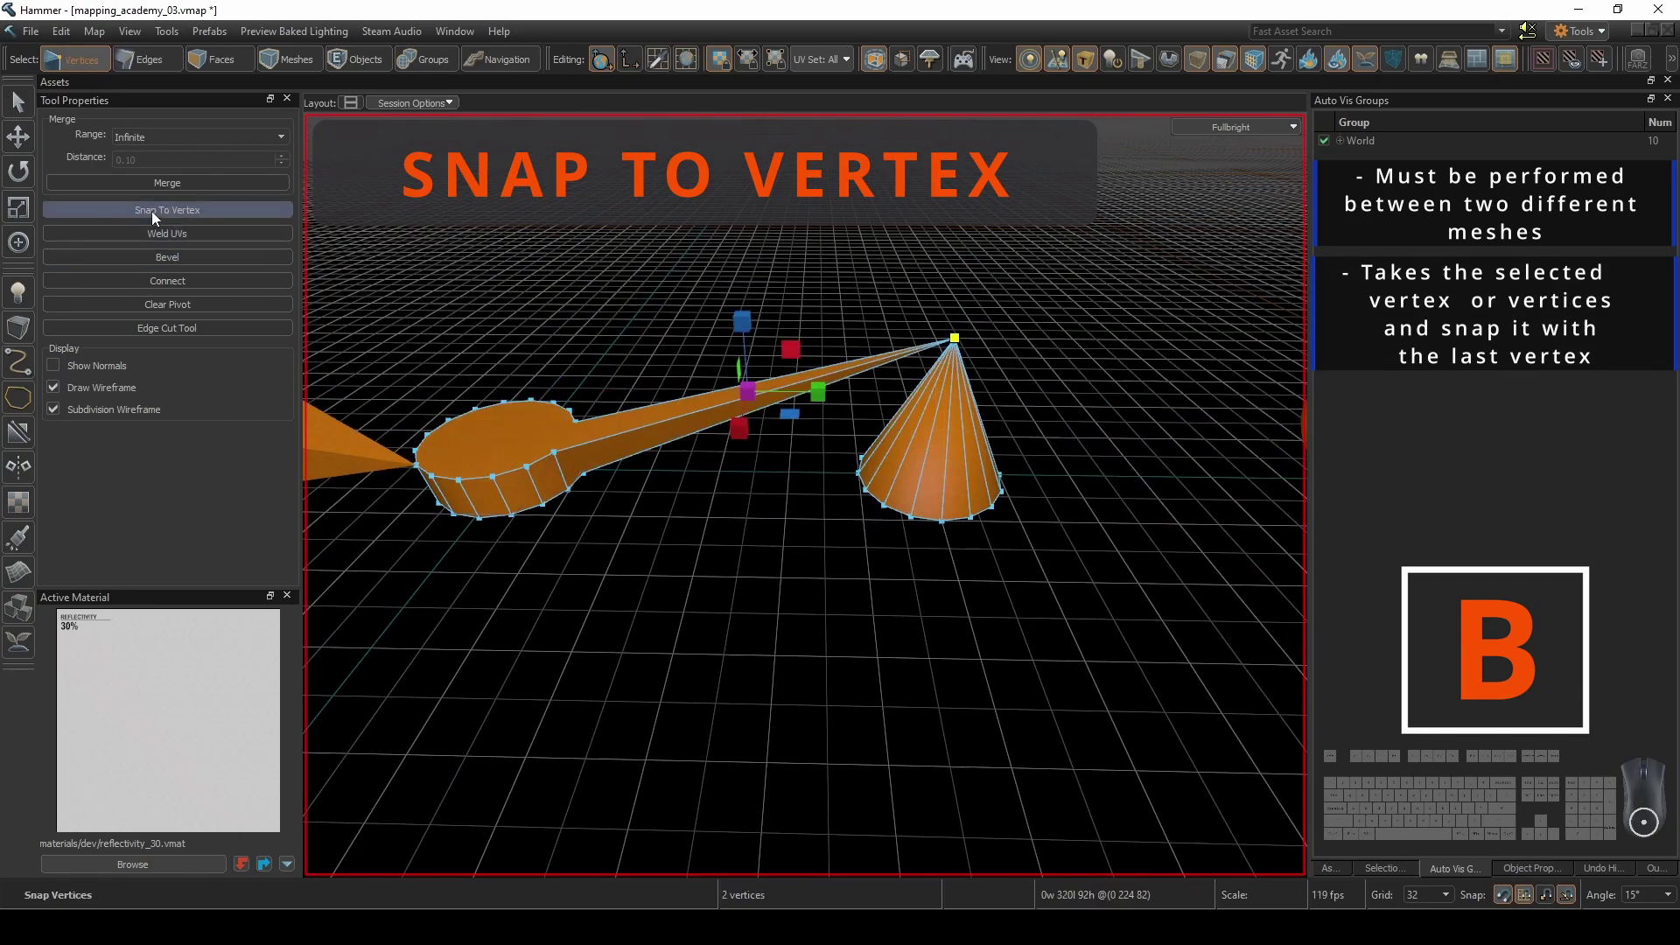
# Snap a cone vertex onto a sphere vertex.
pyautogui.click(692, 223)
pyautogui.click(523, 458)
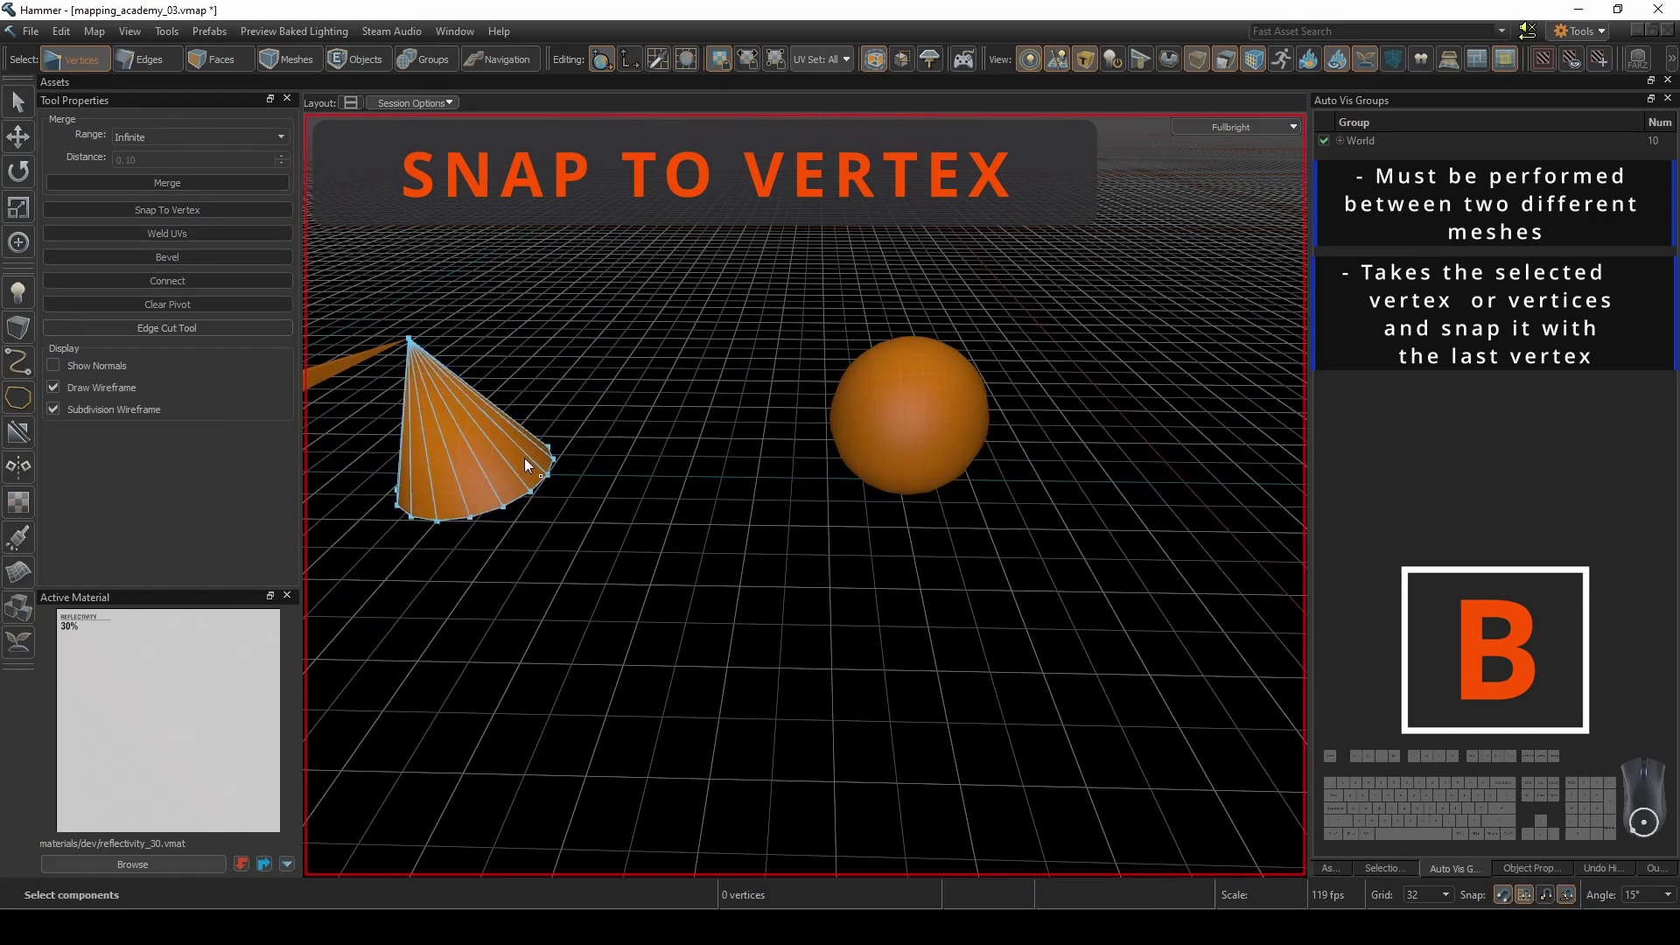
pyautogui.keyDown('ctrl'); pyautogui.click(897, 358); pyautogui.keyUp('ctrl')
pyautogui.click(263, 214)
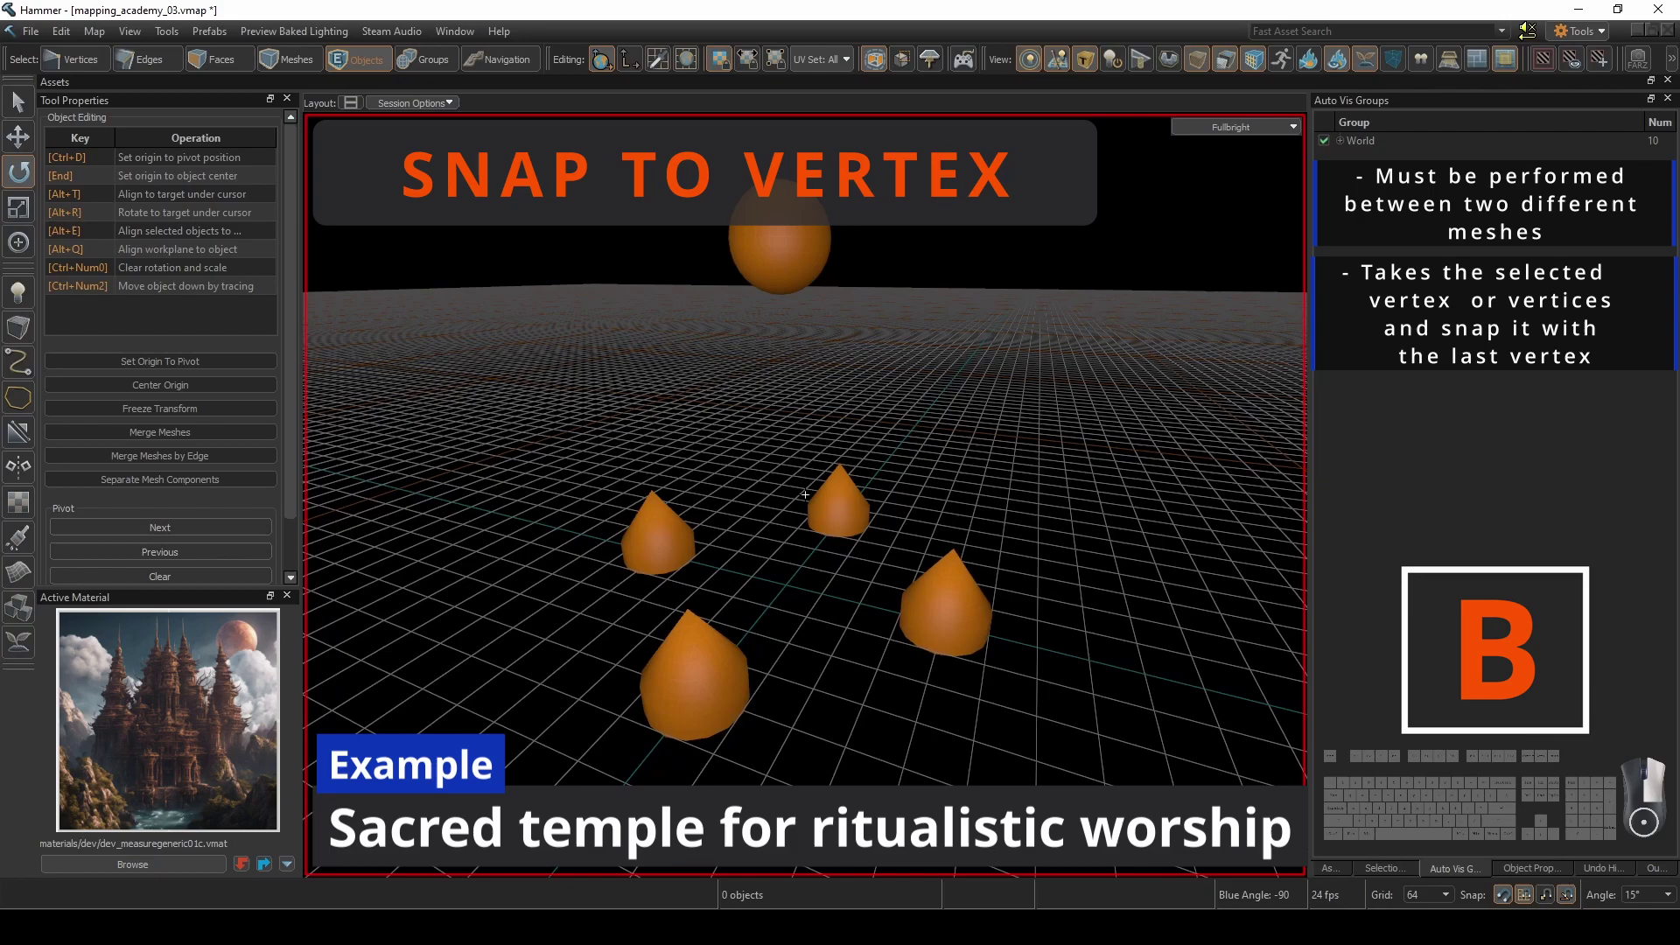
# Select the four cone tips and the sphere's bottom vertex, frame them, and snap with B.
pyautogui.press('1')
pyautogui.click(663, 637)
pyautogui.keyDown('ctrl'); pyautogui.click(982, 558); pyautogui.keyUp('ctrl')
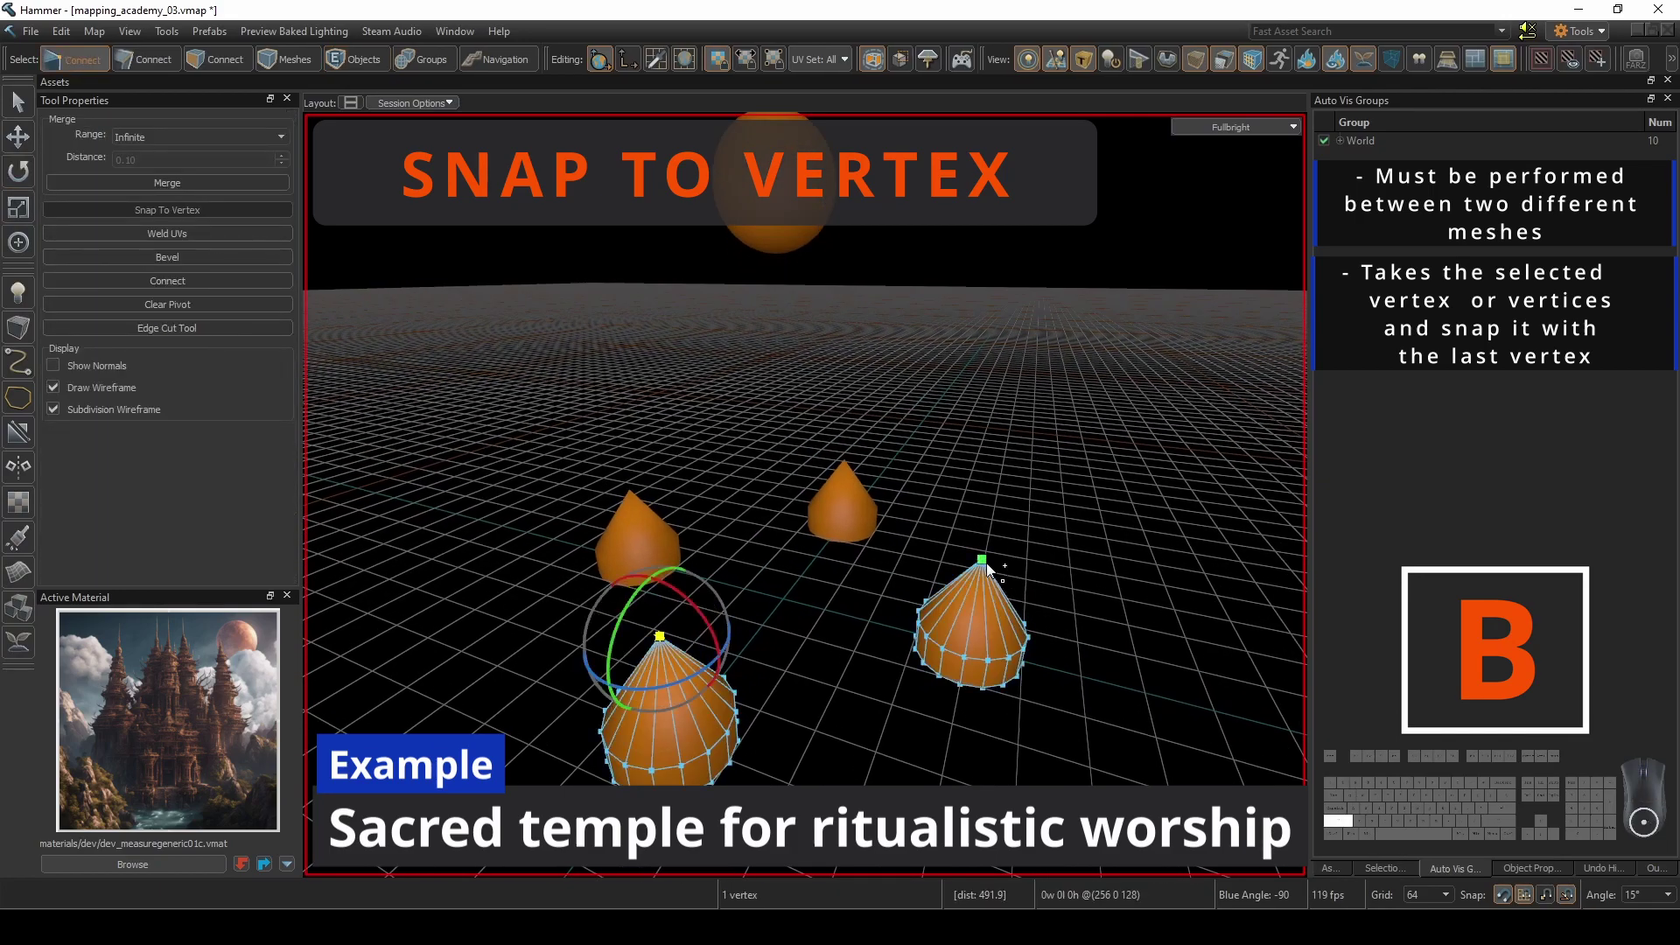
pyautogui.keyDown('ctrl'); pyautogui.click(845, 461); pyautogui.keyUp('ctrl')
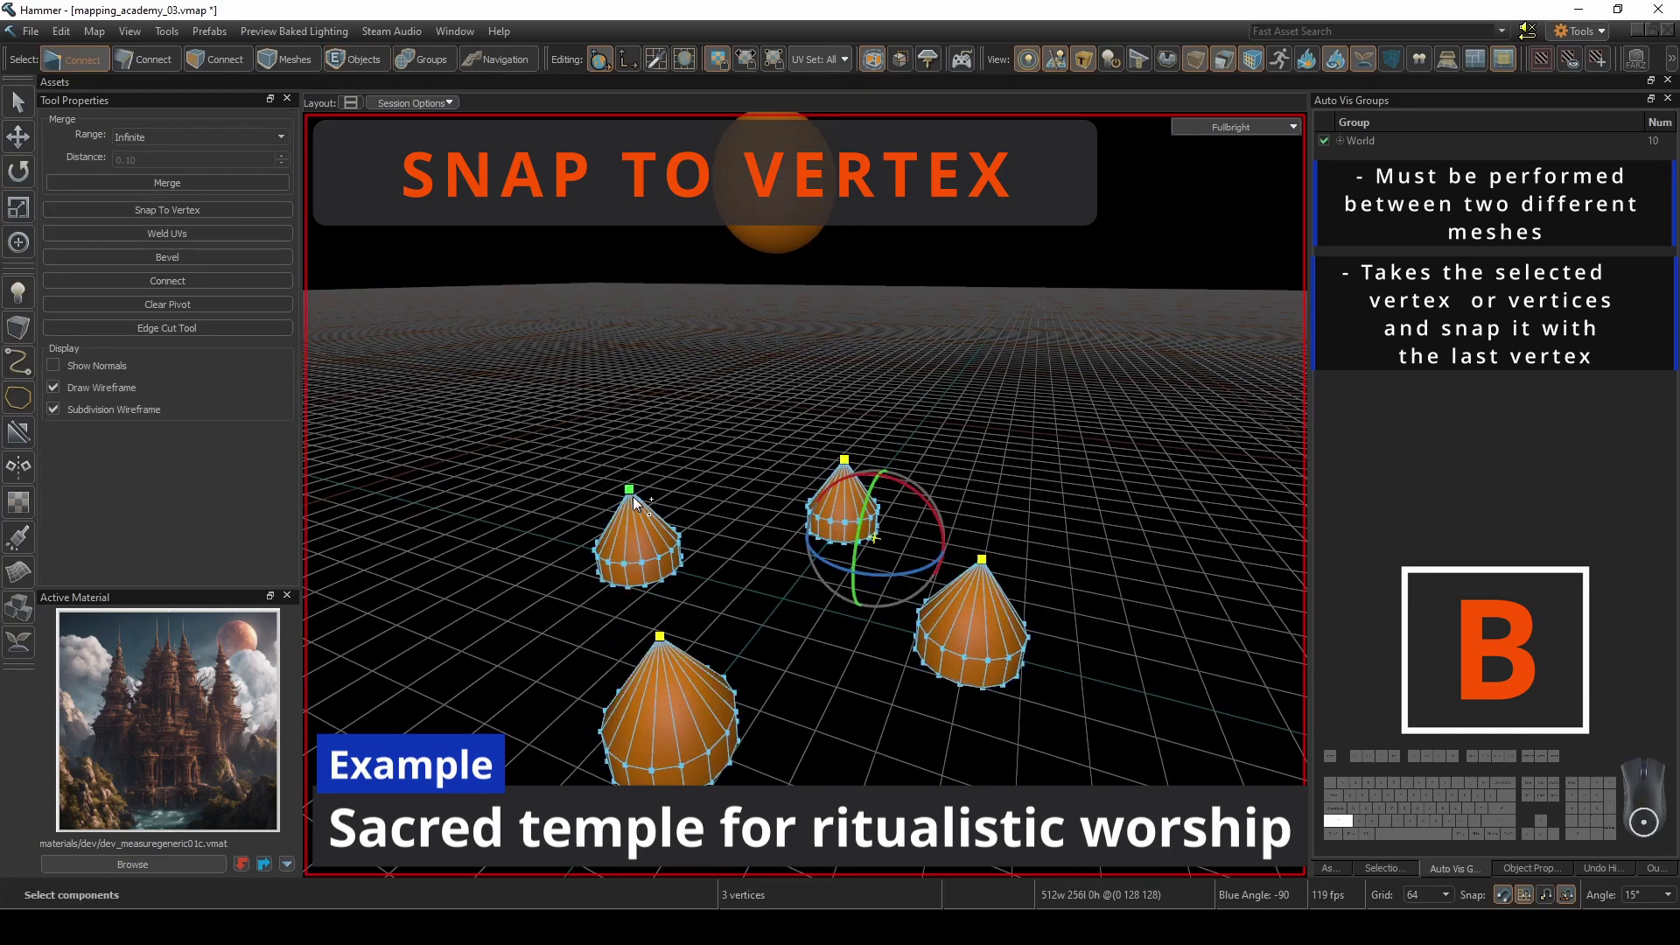
pyautogui.keyDown('ctrl'); pyautogui.click(631, 491); pyautogui.keyUp('ctrl')
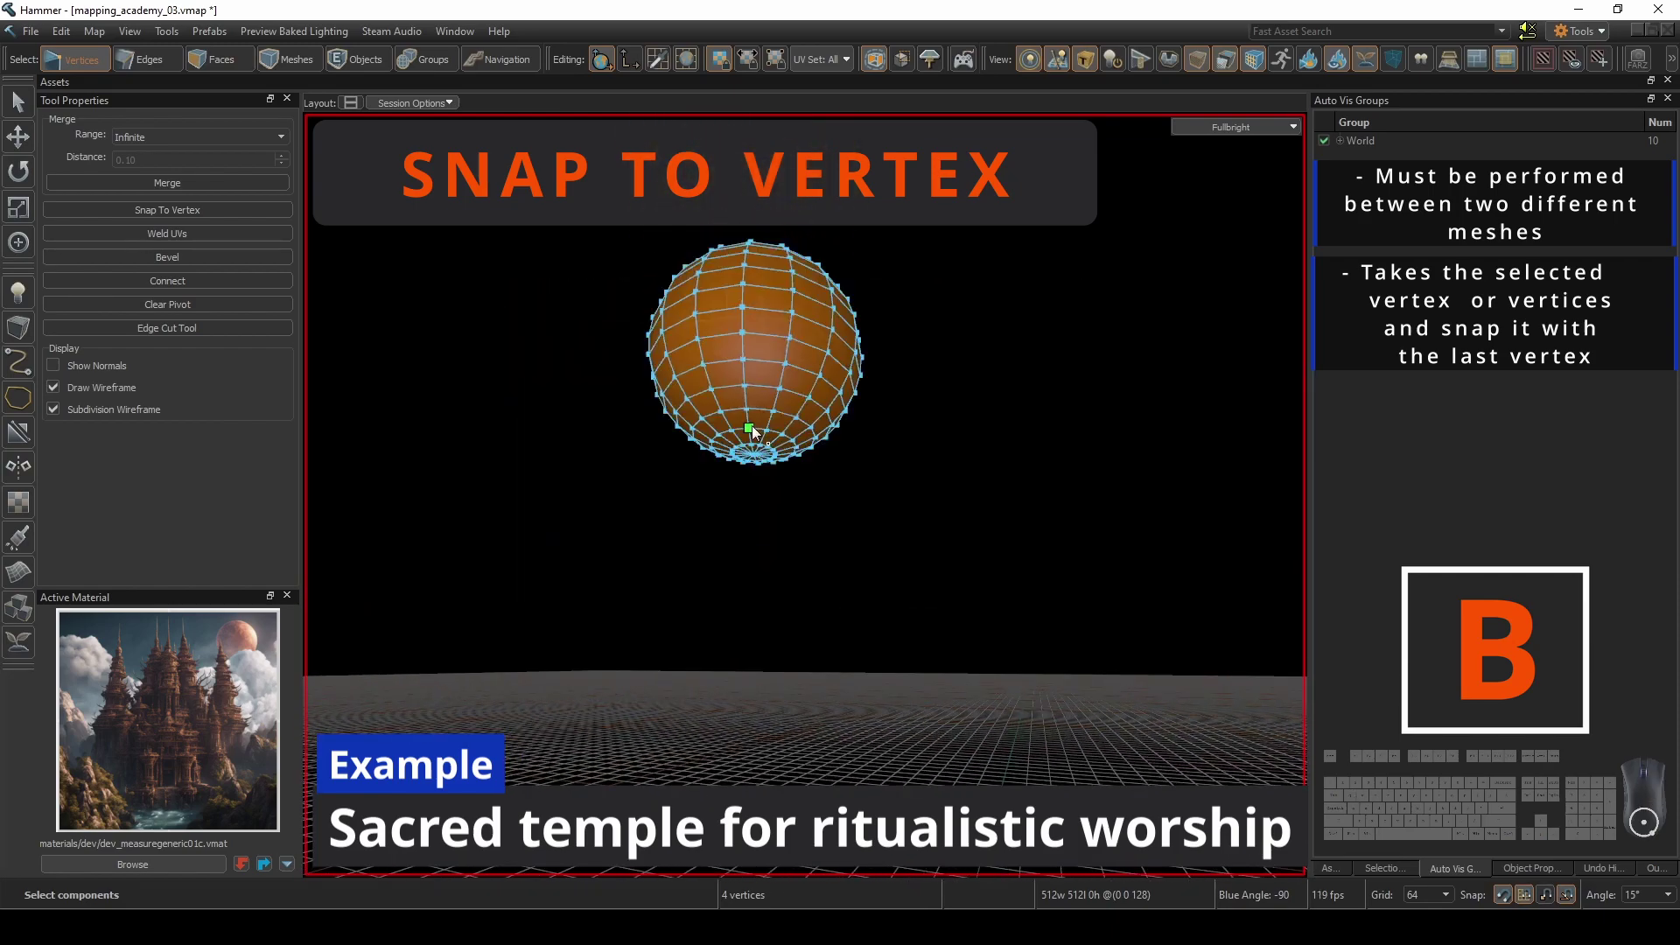
pyautogui.keyDown('ctrl'); pyautogui.click(753, 454); pyautogui.keyUp('ctrl')
pyautogui.press('f')
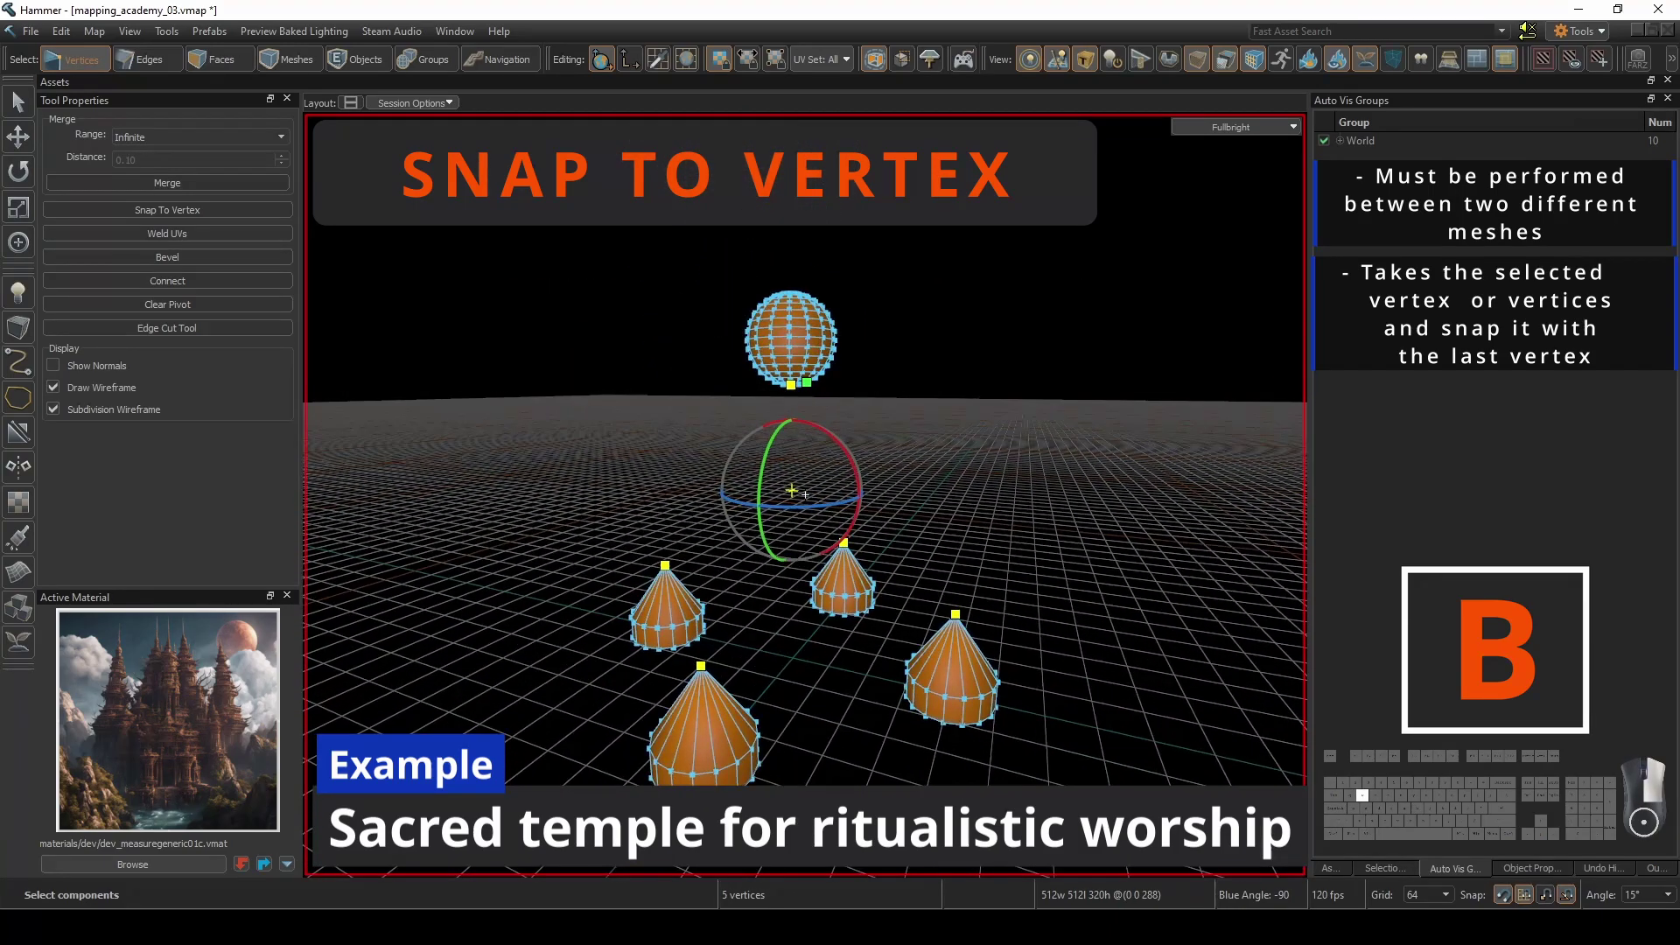
pyautogui.press('b')
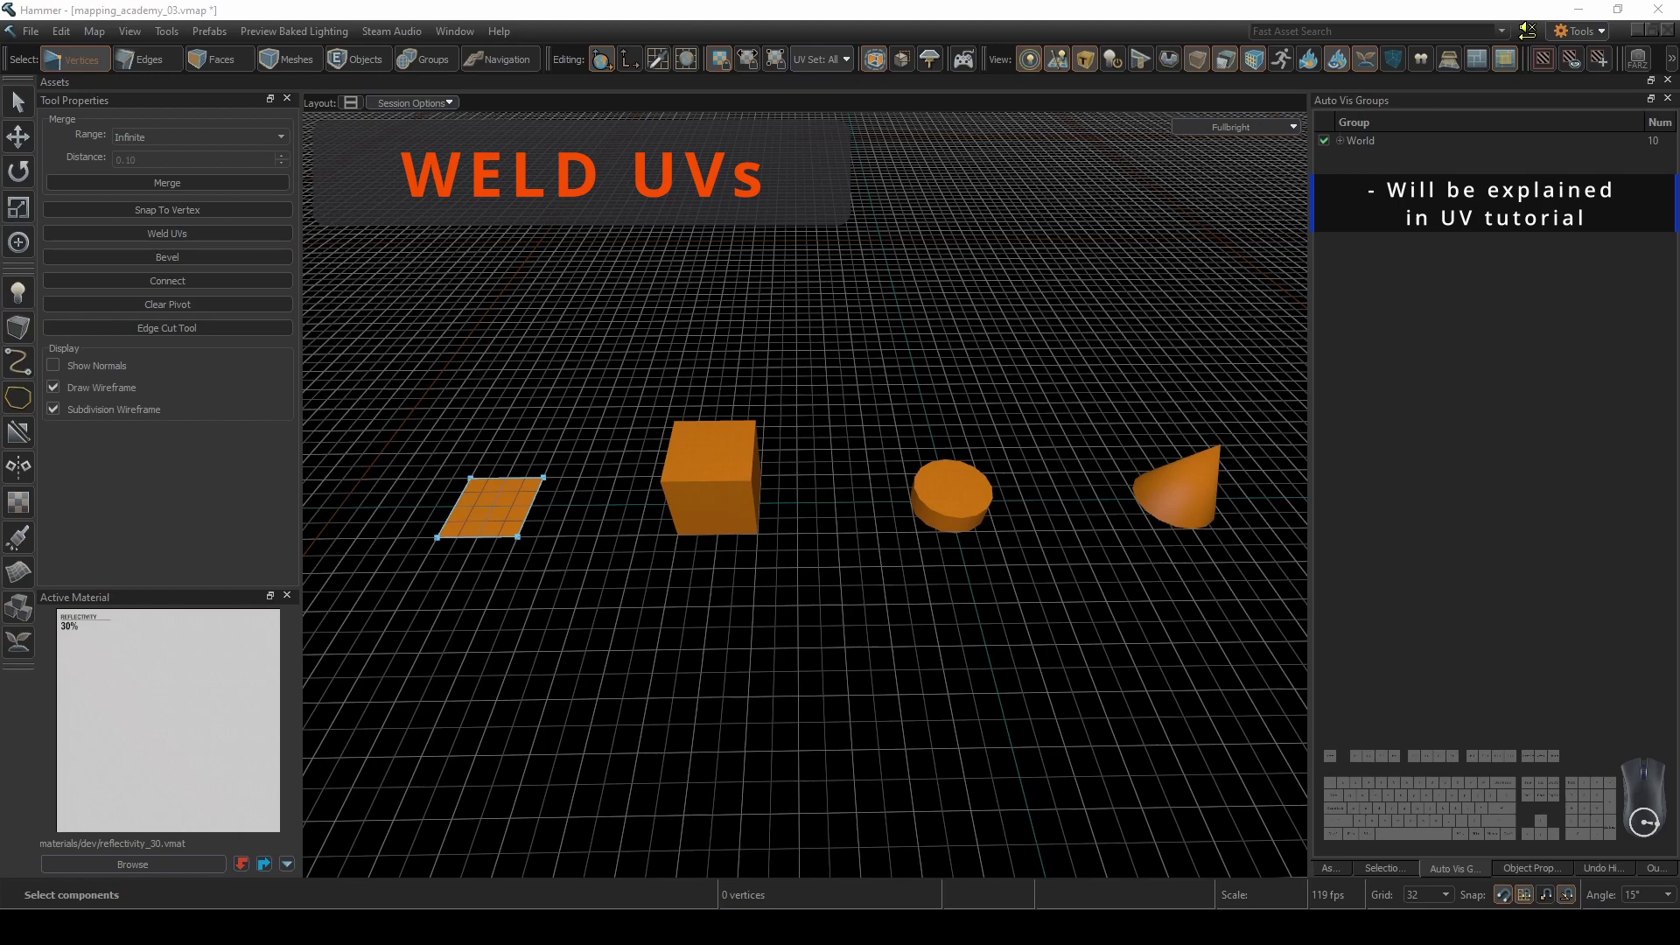
# Bevel the plane's four corners into an octagon and bevel every cube corner.
pyautogui.press('f')
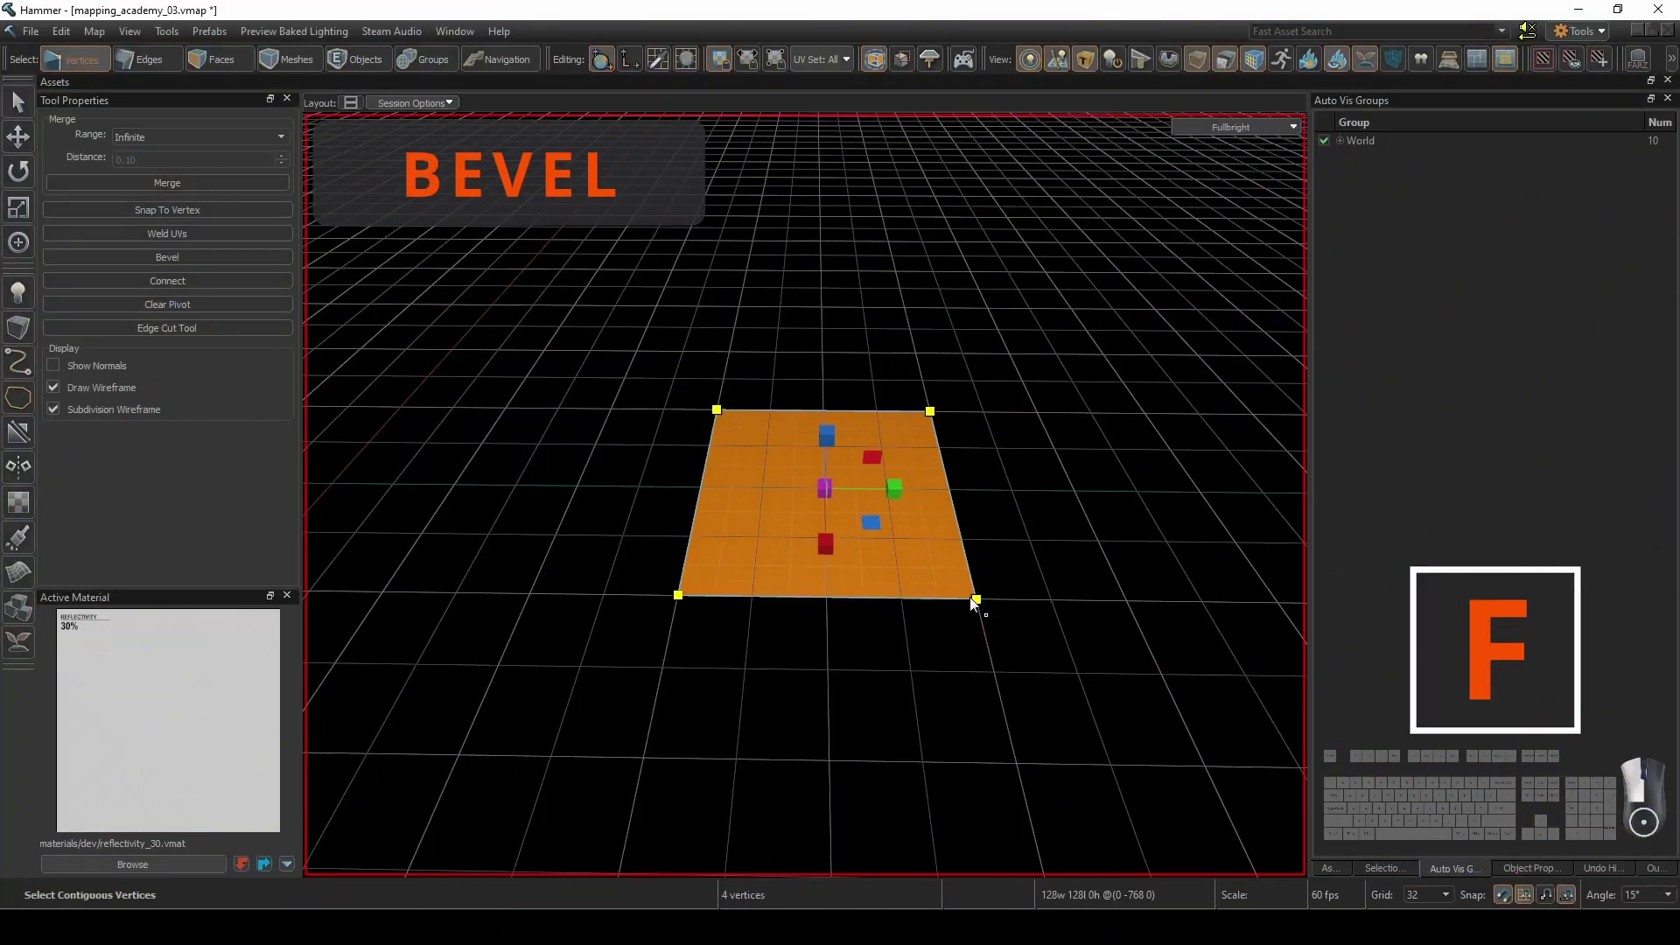
pyautogui.press('f')
pyautogui.click(1045, 521)
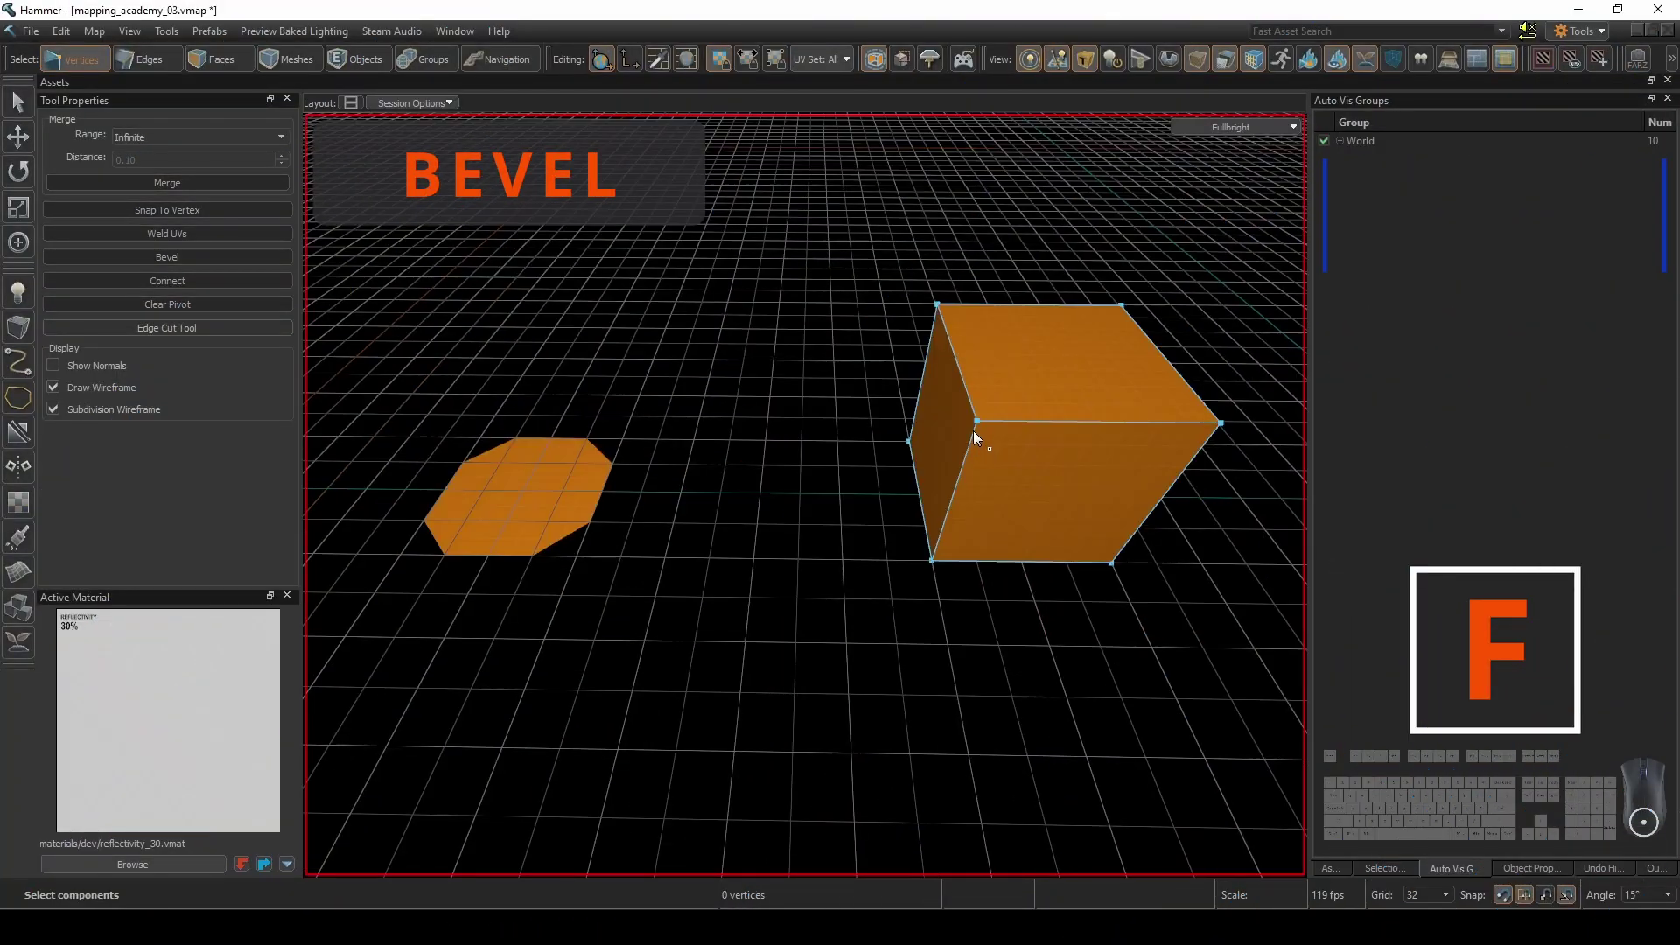
pyautogui.hotkey('ctrl', 'a')
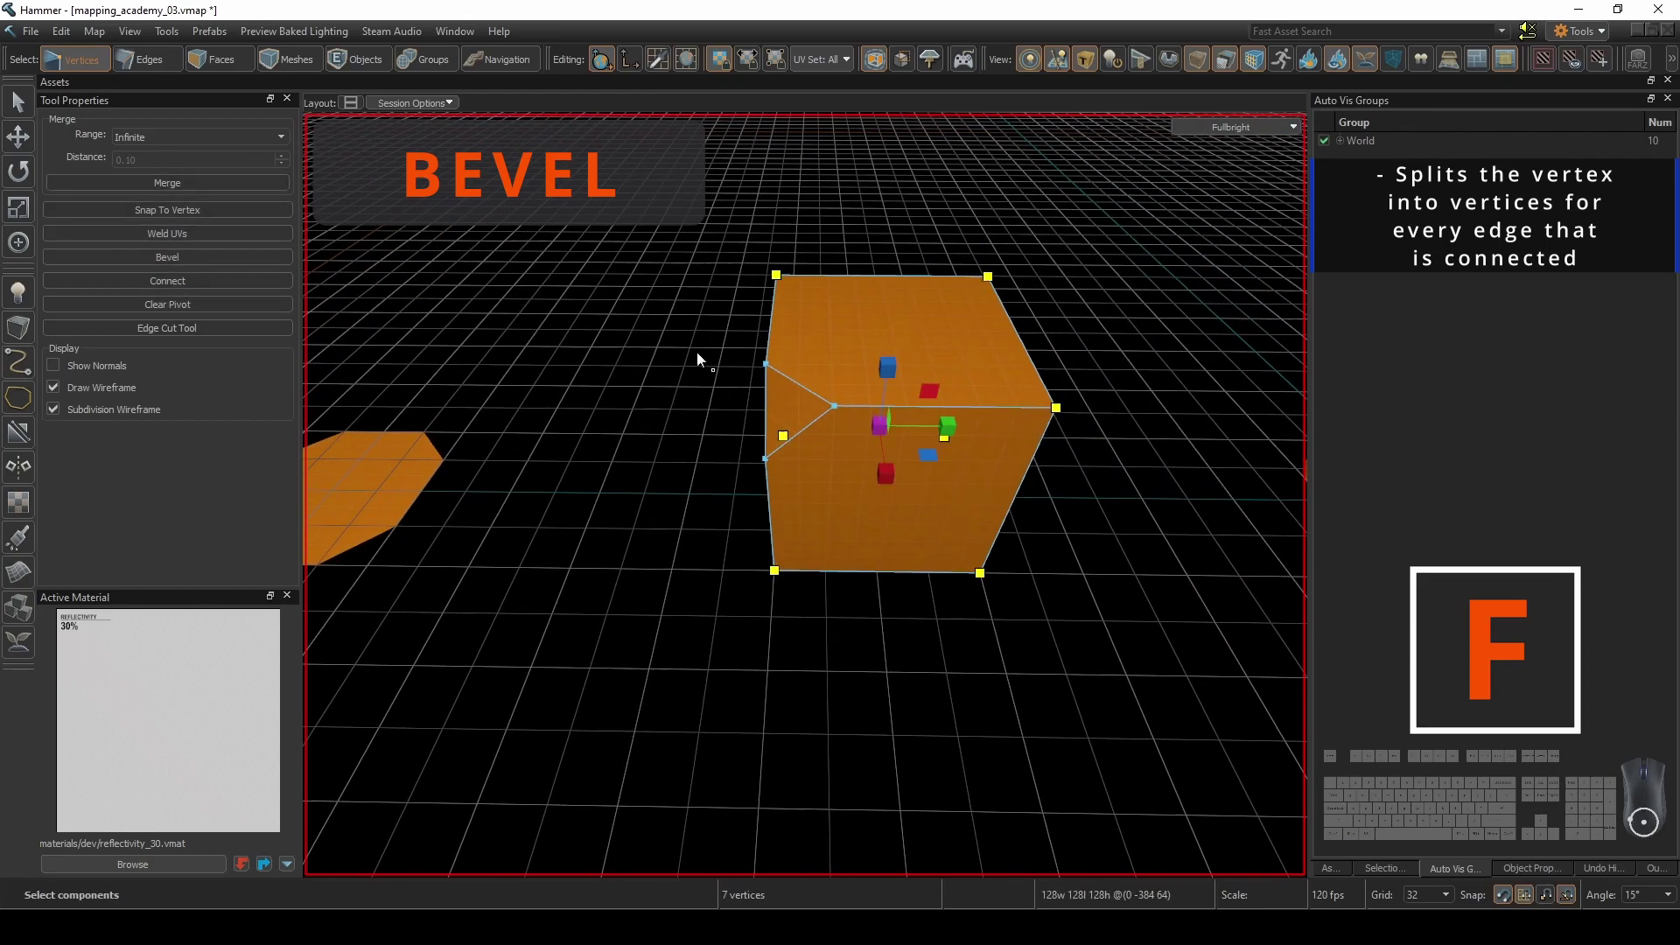
pyautogui.press('f')
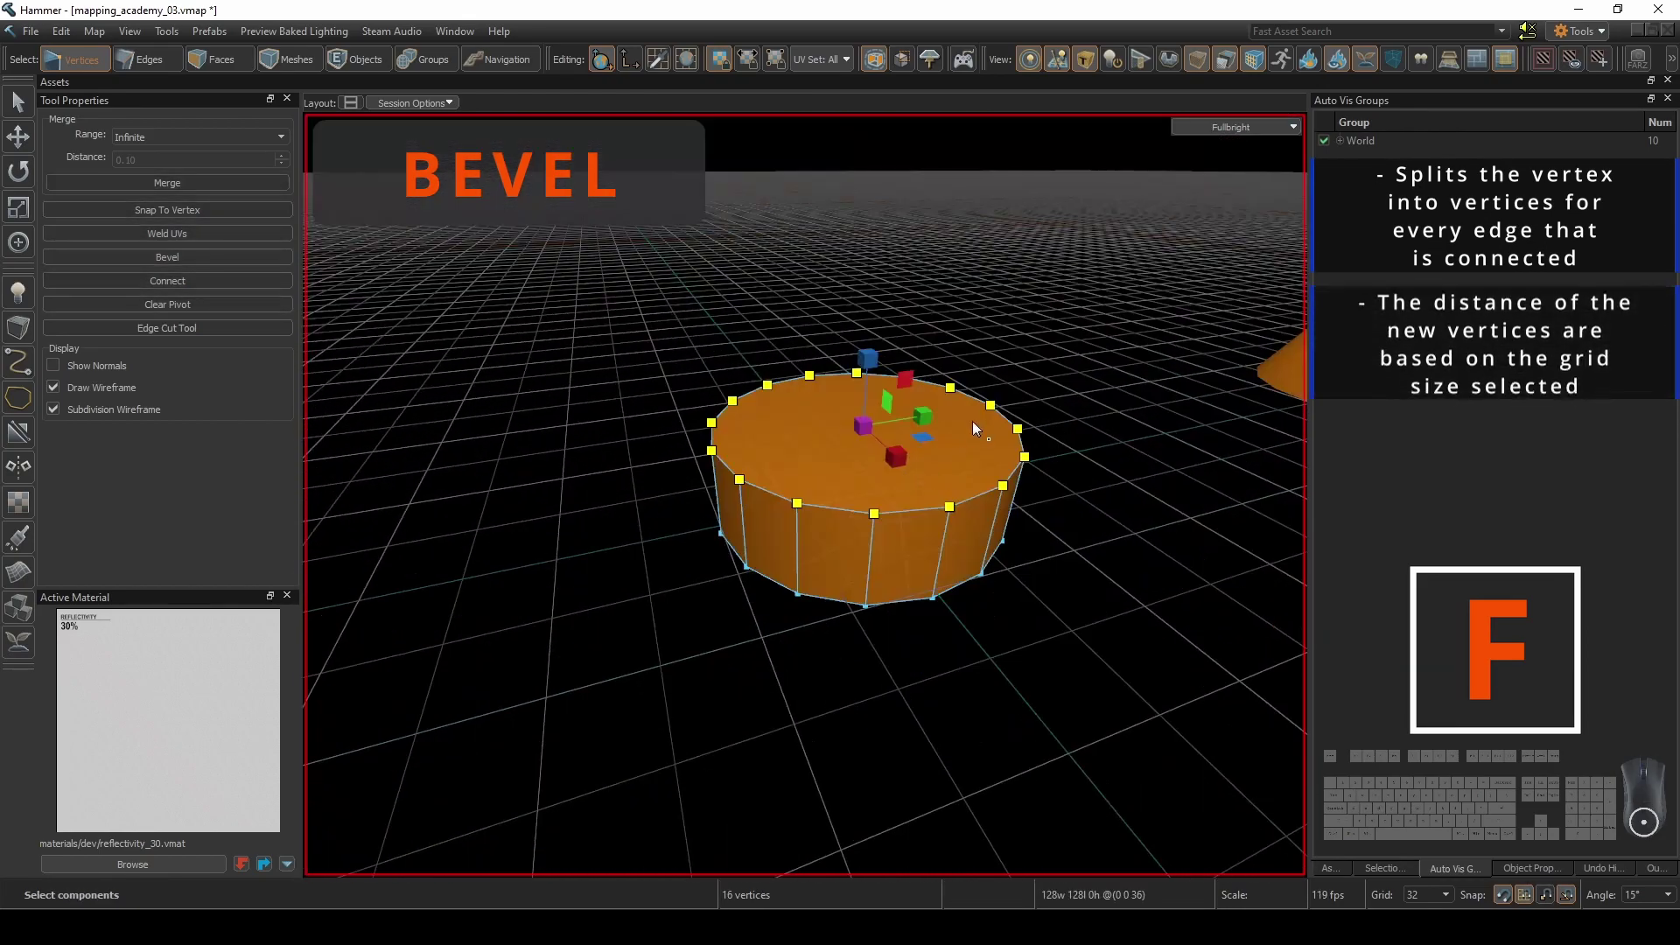
# Bevel the cylinder's top ring, cone apex and sphere top vertices, then undo a final cylinder bevel.
pyautogui.press('f')
pyautogui.moveTo(1003, 342); pyautogui.dragTo(1001, 308, button='right')
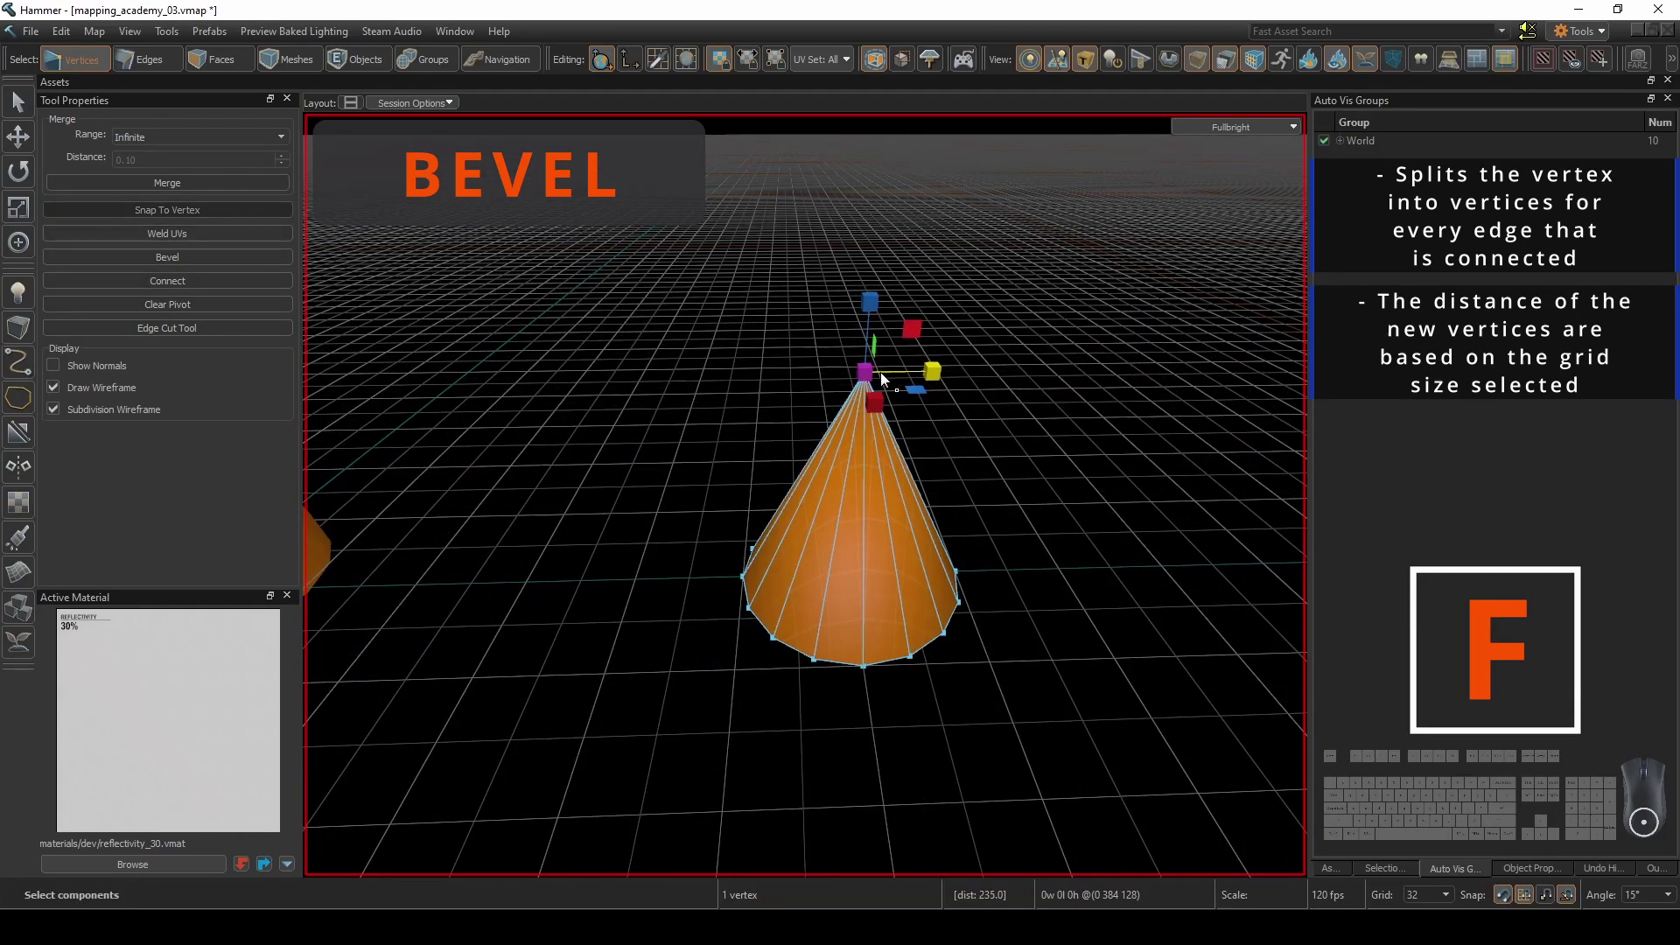
pyautogui.press('f')
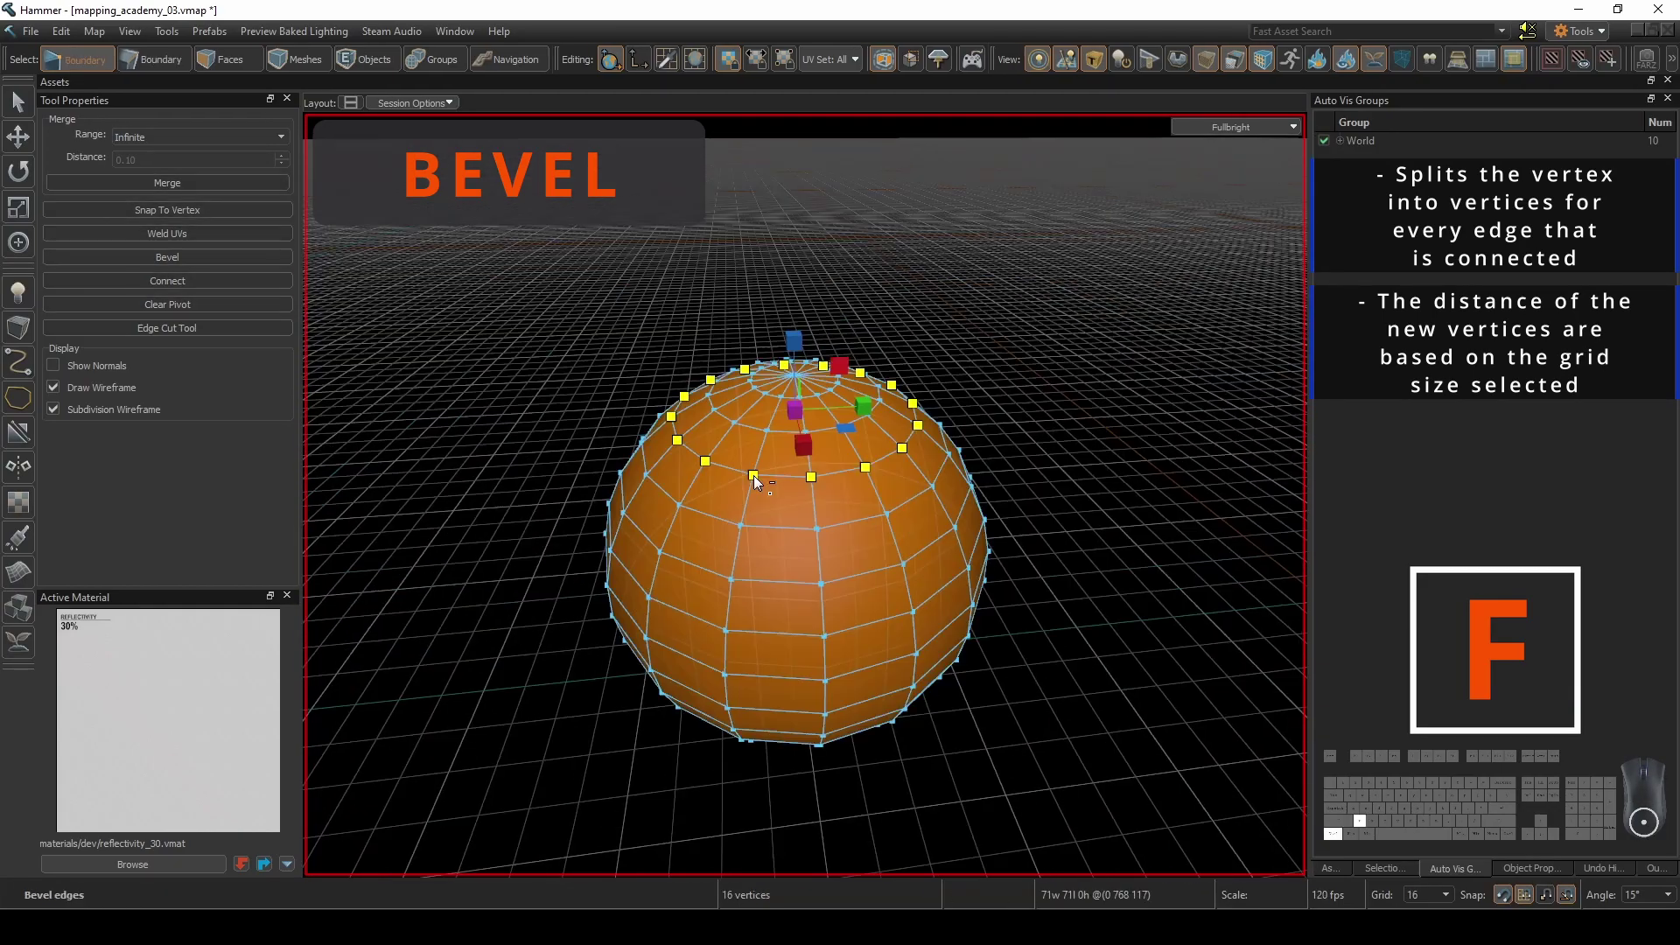
pyautogui.press('f')
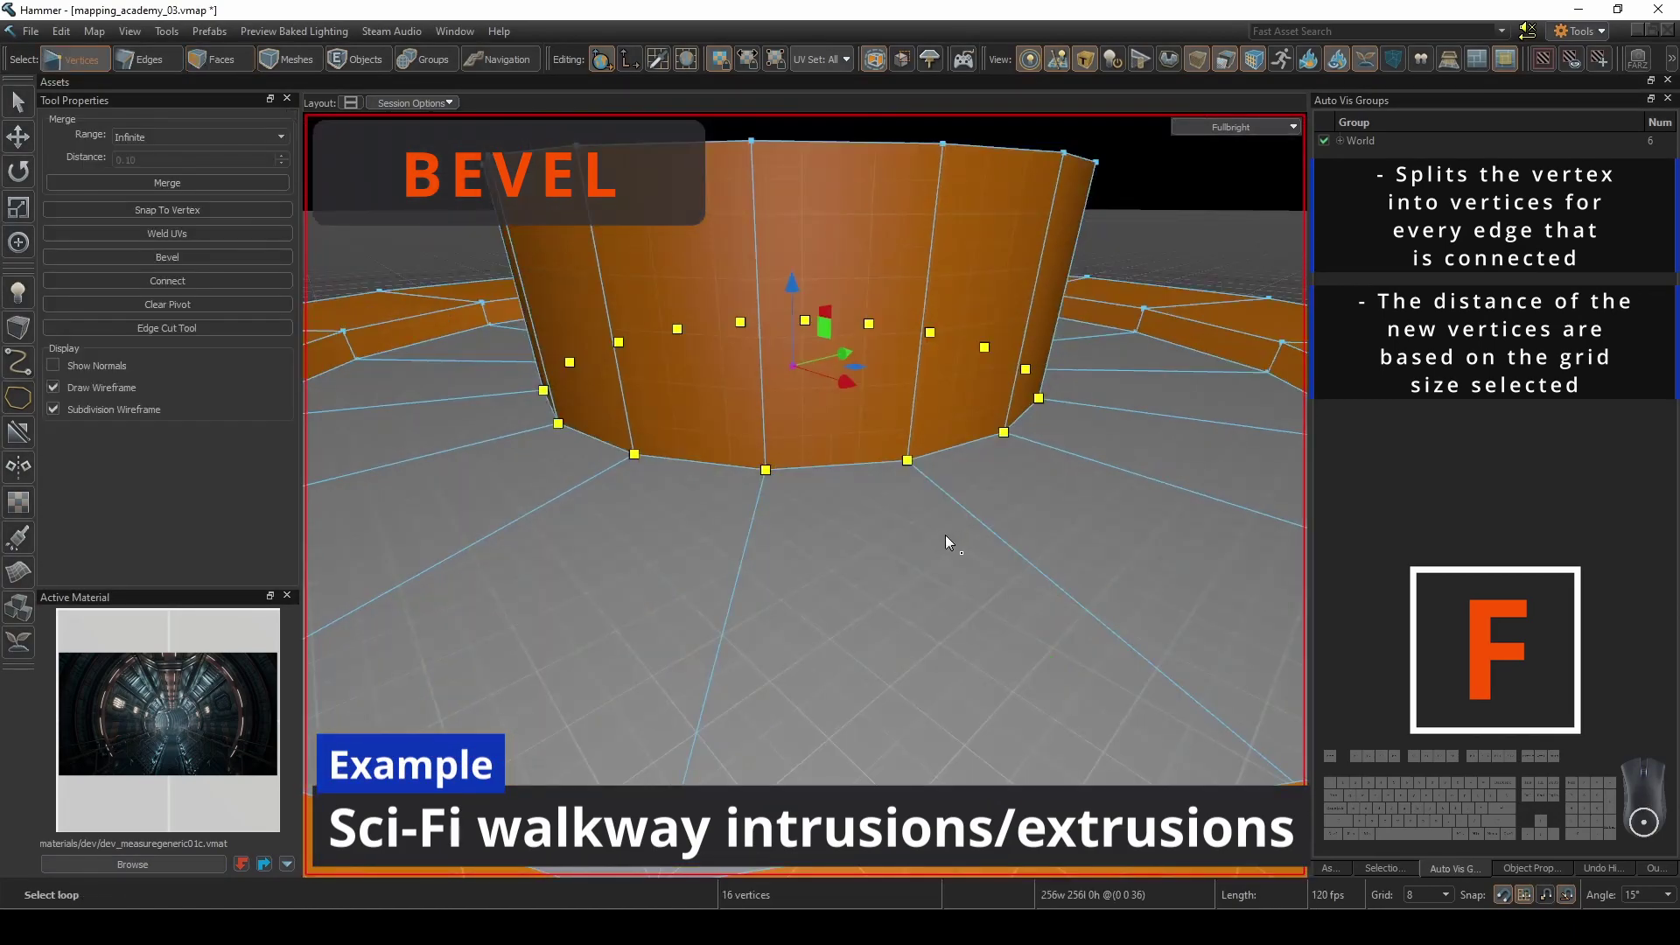
pyautogui.press('f')
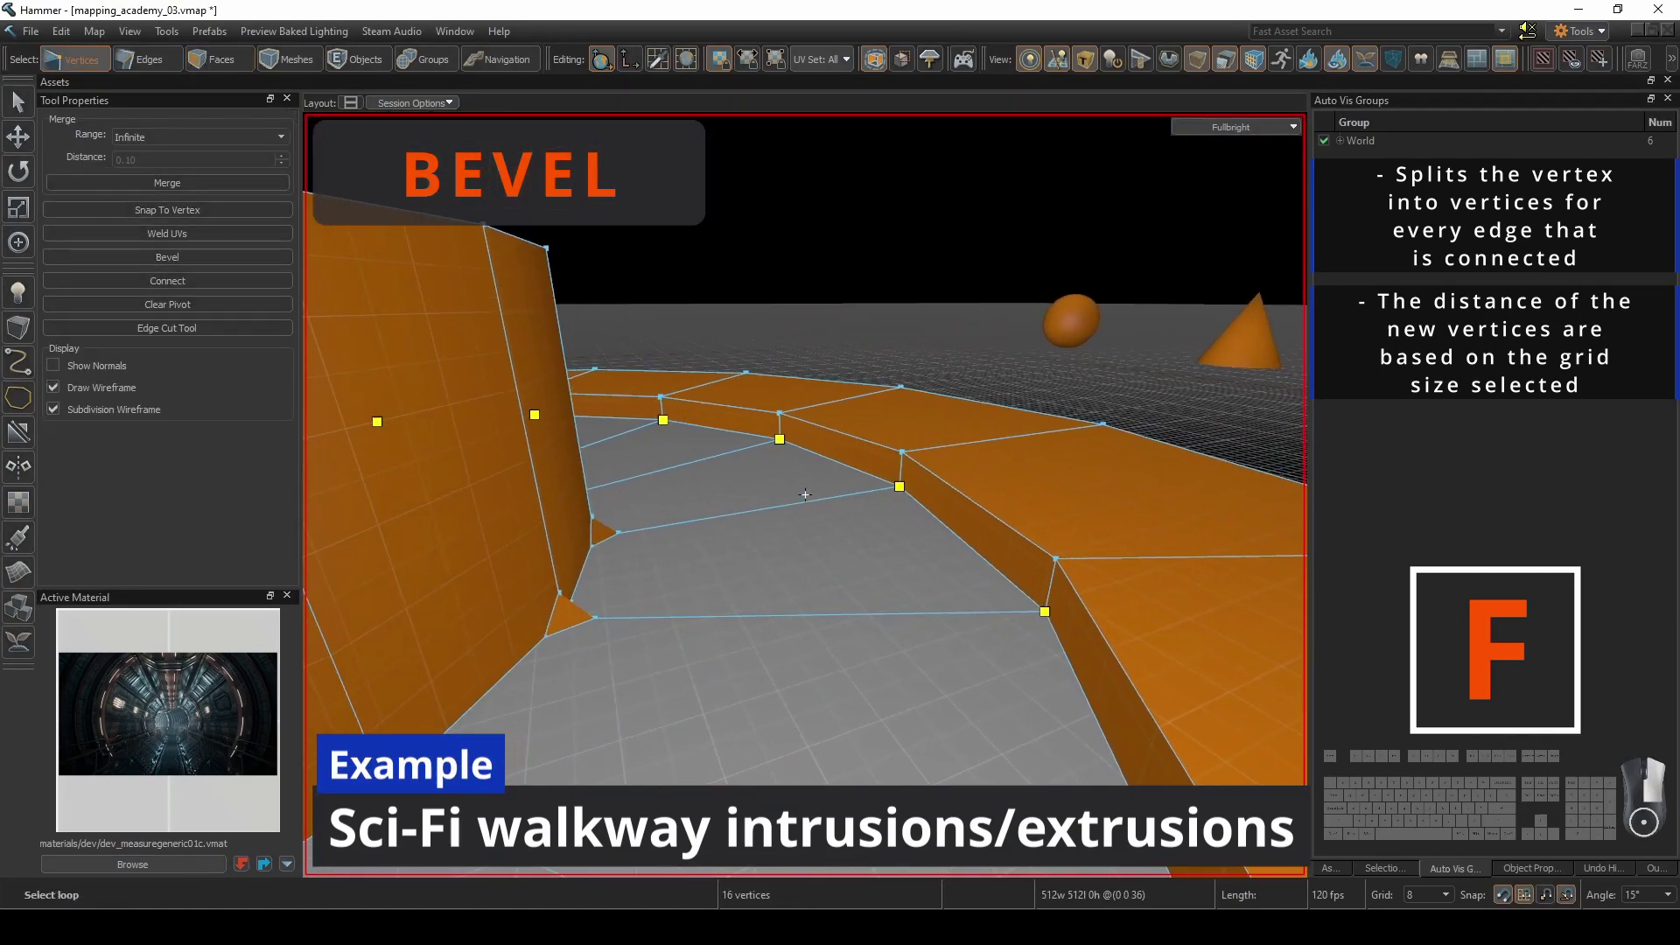
pyautogui.hotkey('ctrl', 'z')
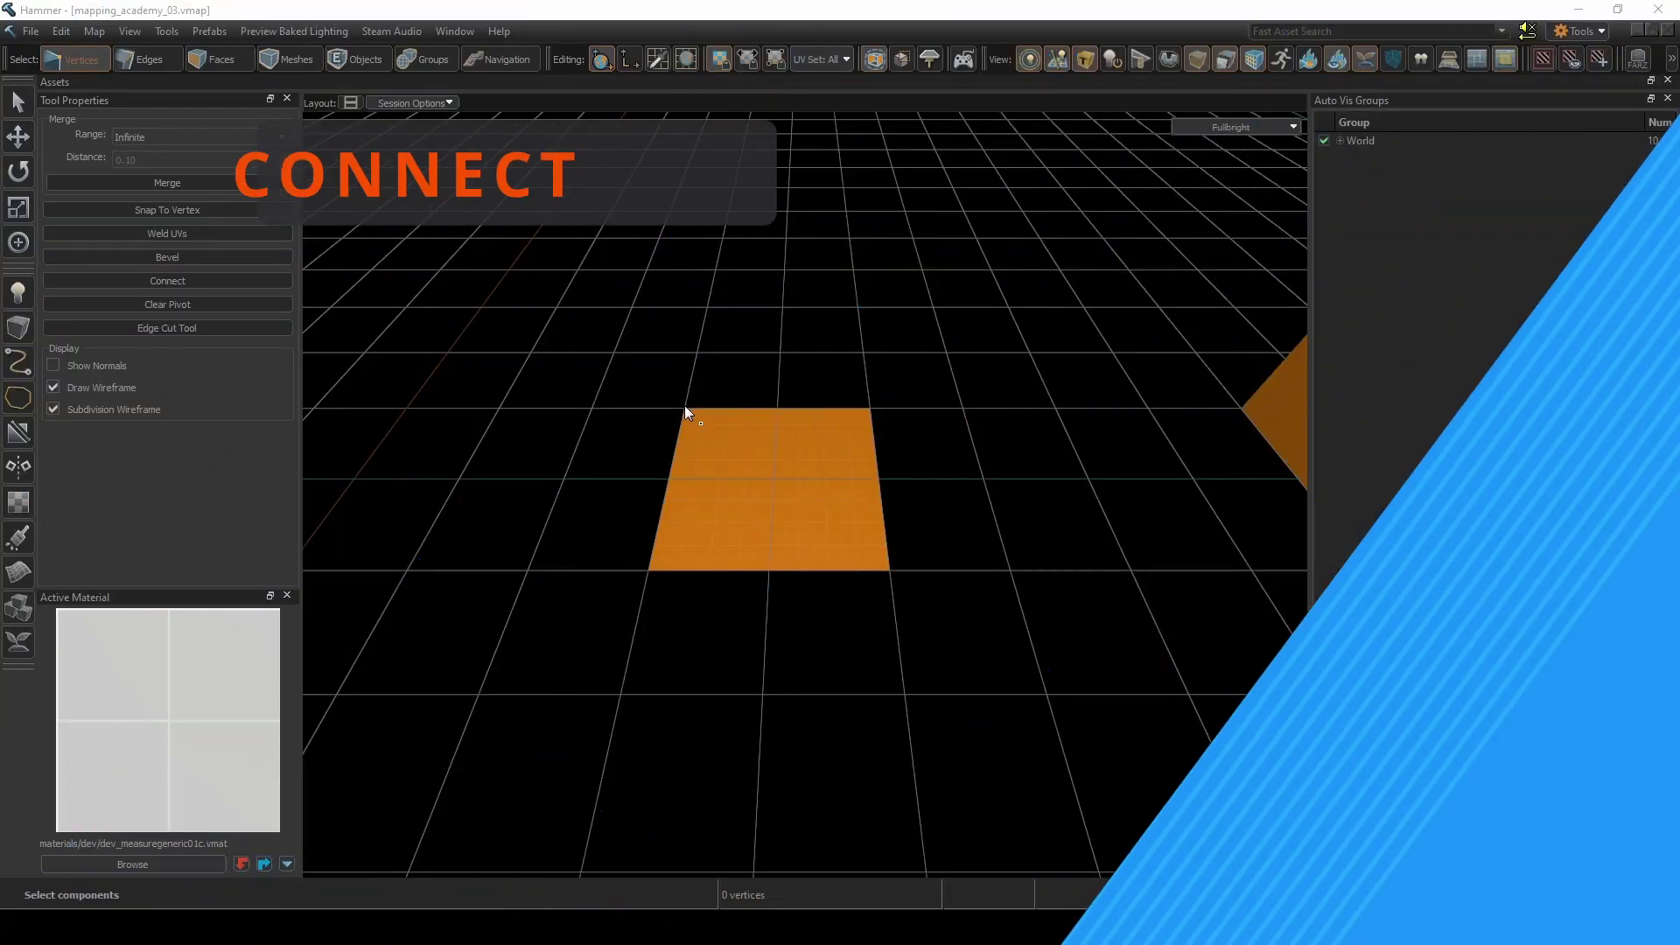
# Connect the plane's opposite corners with a diagonal edge.
pyautogui.press('v')
pyautogui.click(684, 408)
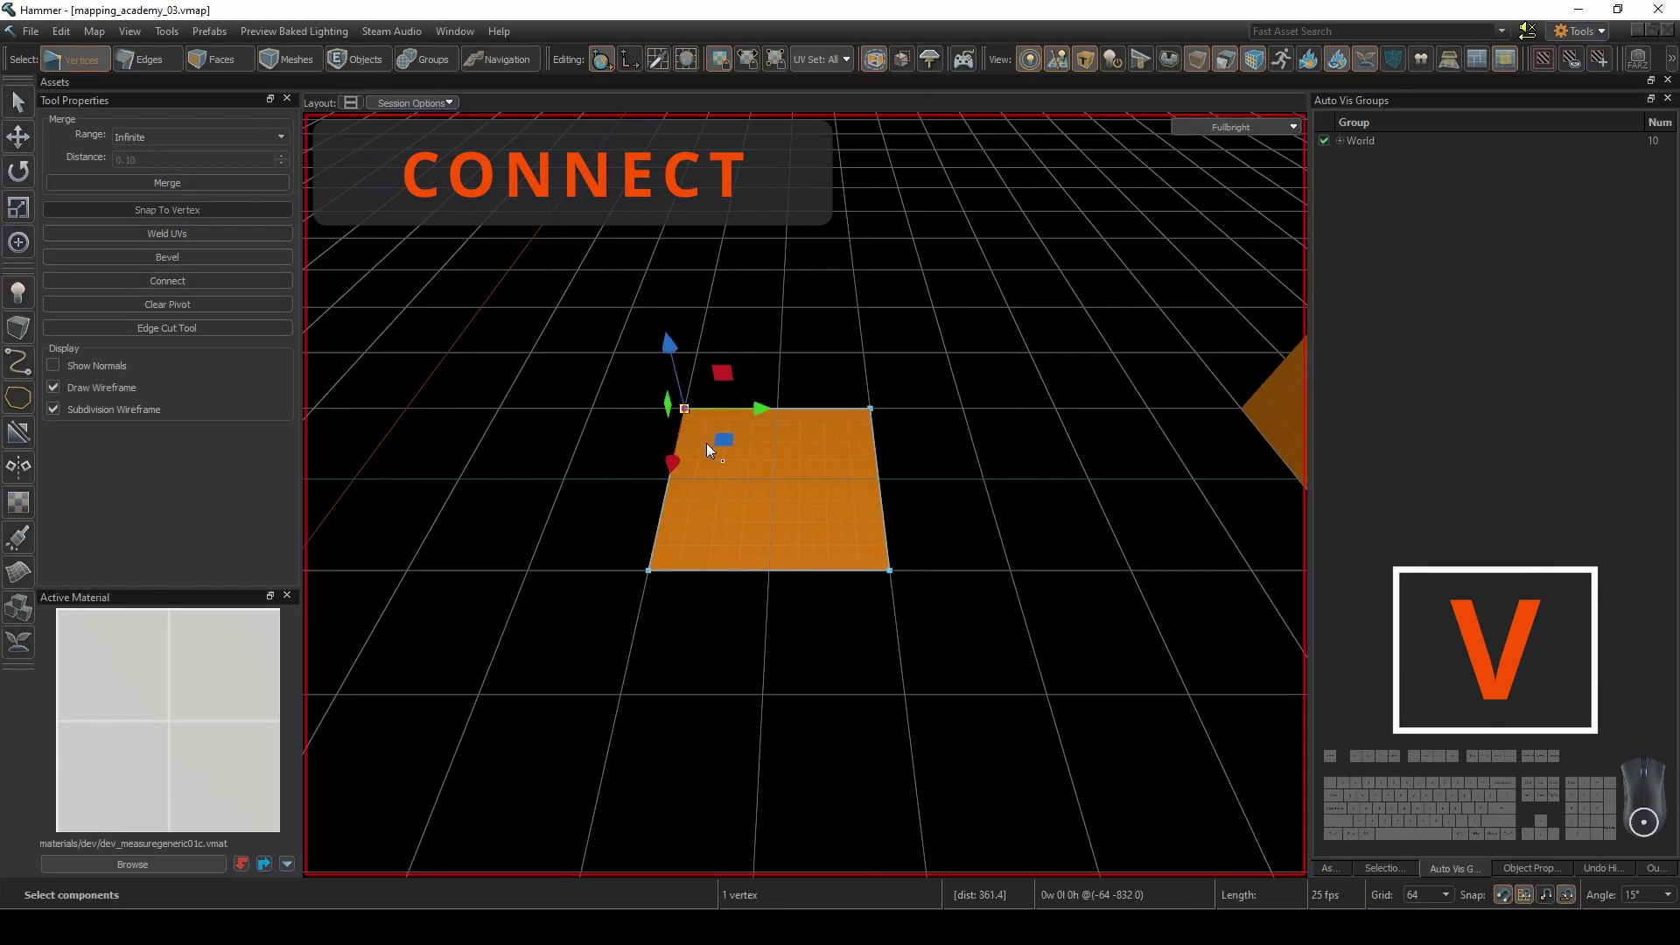
pyautogui.keyDown('shift'); pyautogui.click(890, 570); pyautogui.keyUp('shift')
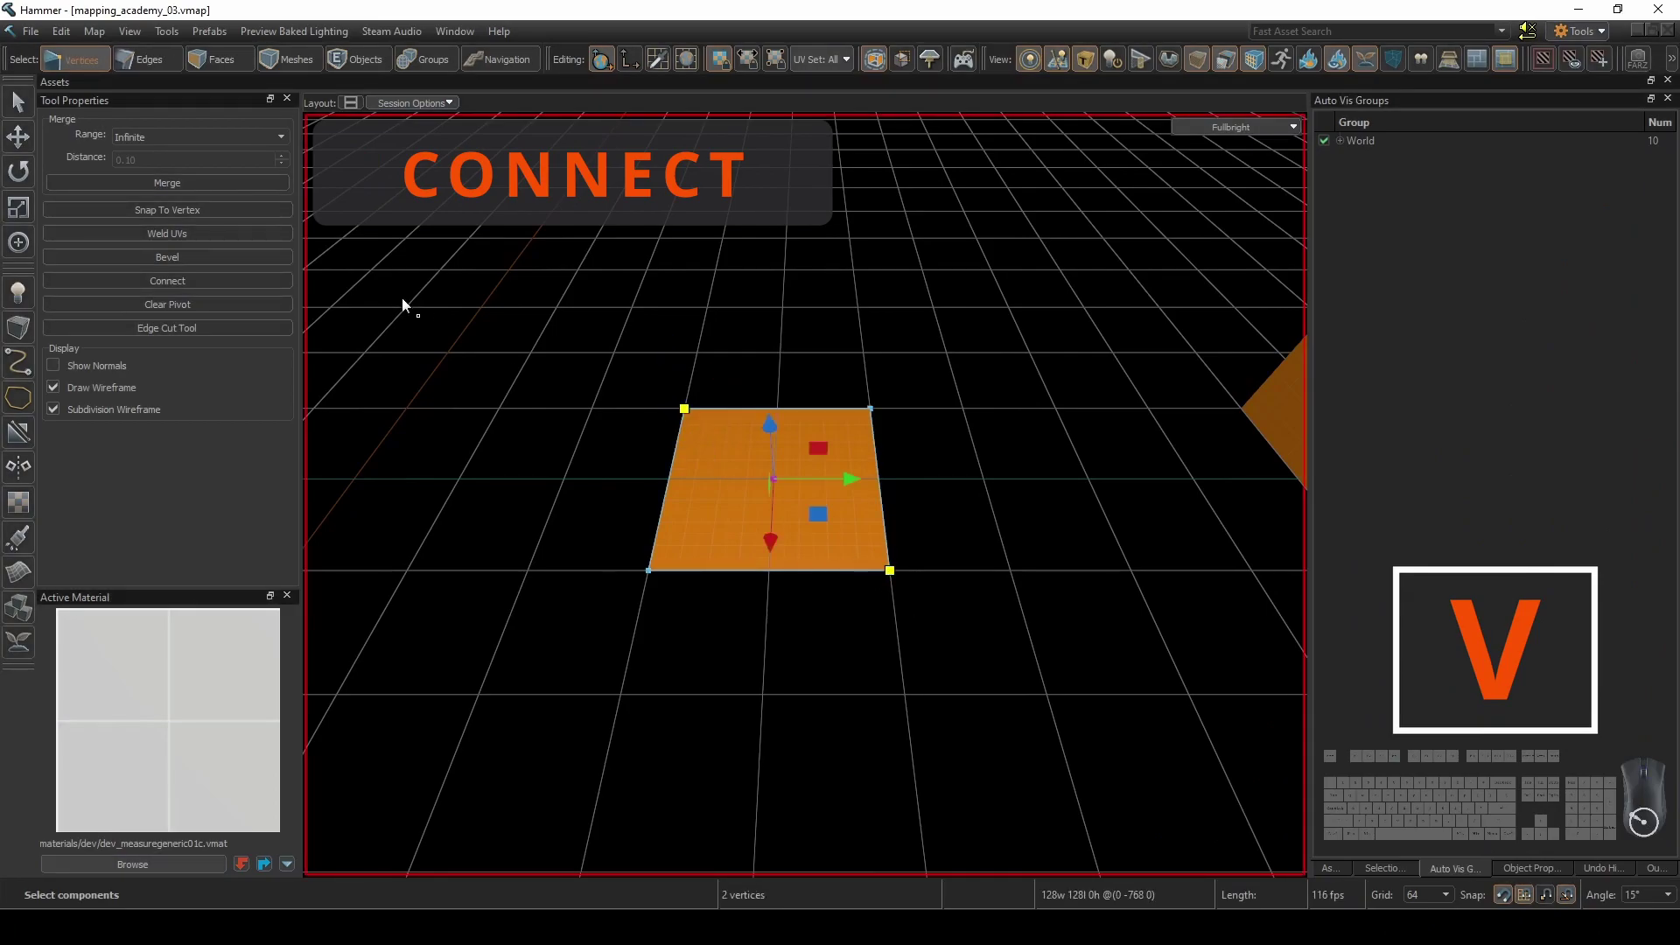
pyautogui.click(156, 281)
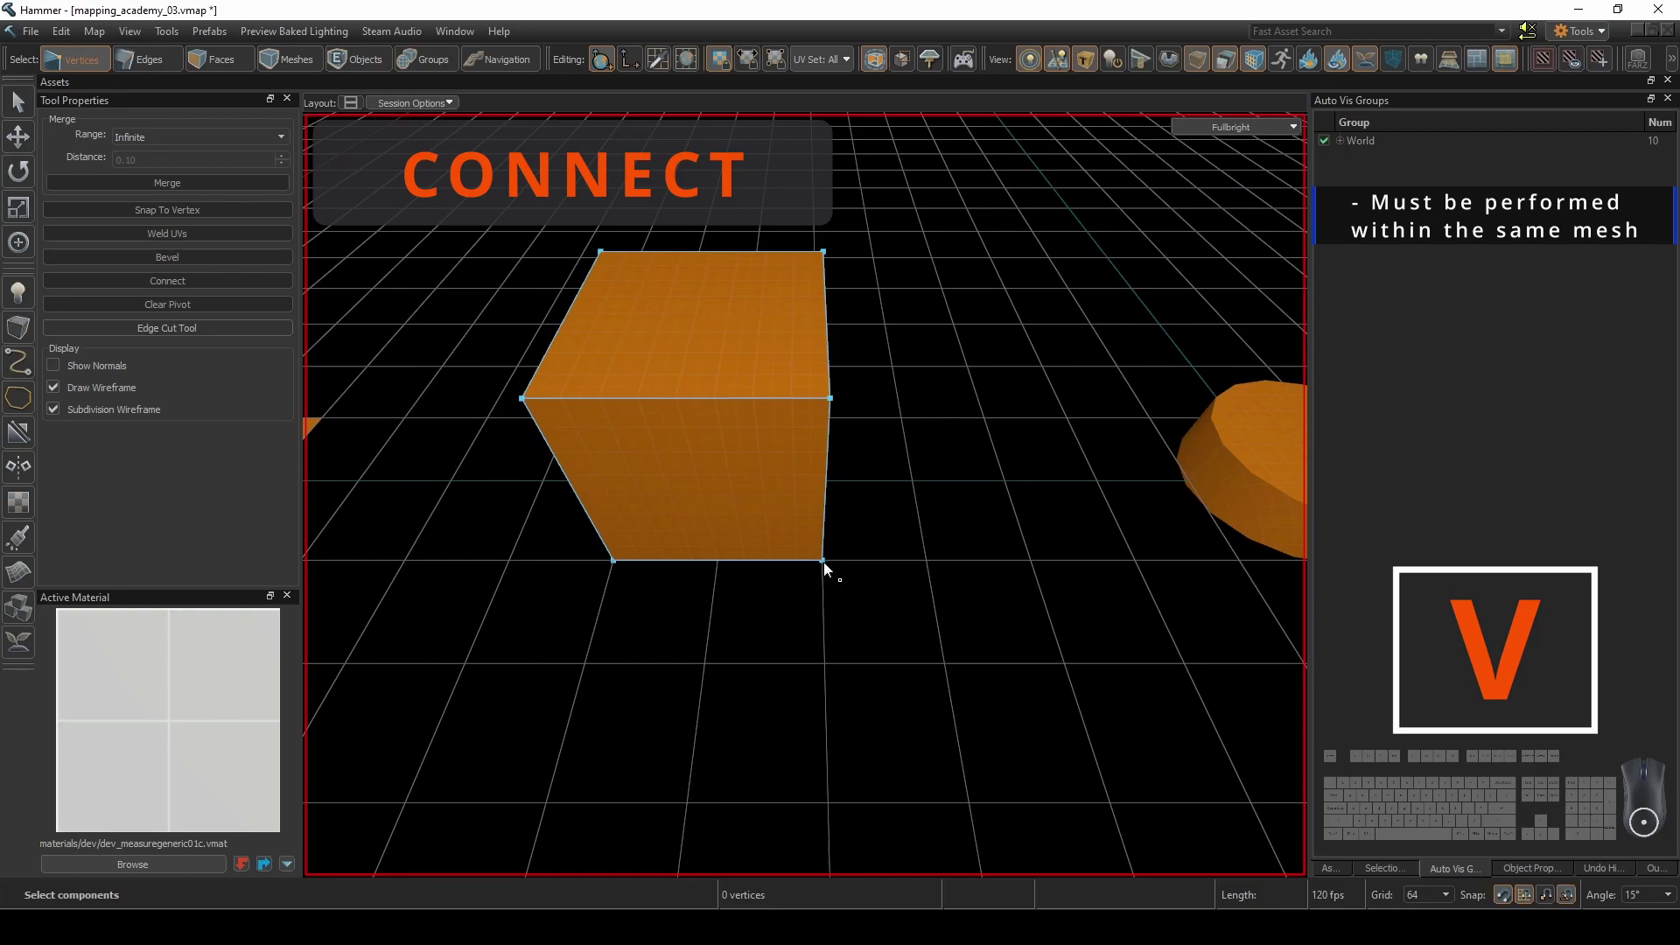
# Cut diagonal edges across the cube's side by connecting pairs of its vertices.
pyautogui.click(823, 560)
pyautogui.keyDown('shift'); pyautogui.click(523, 398); pyautogui.keyUp('shift')
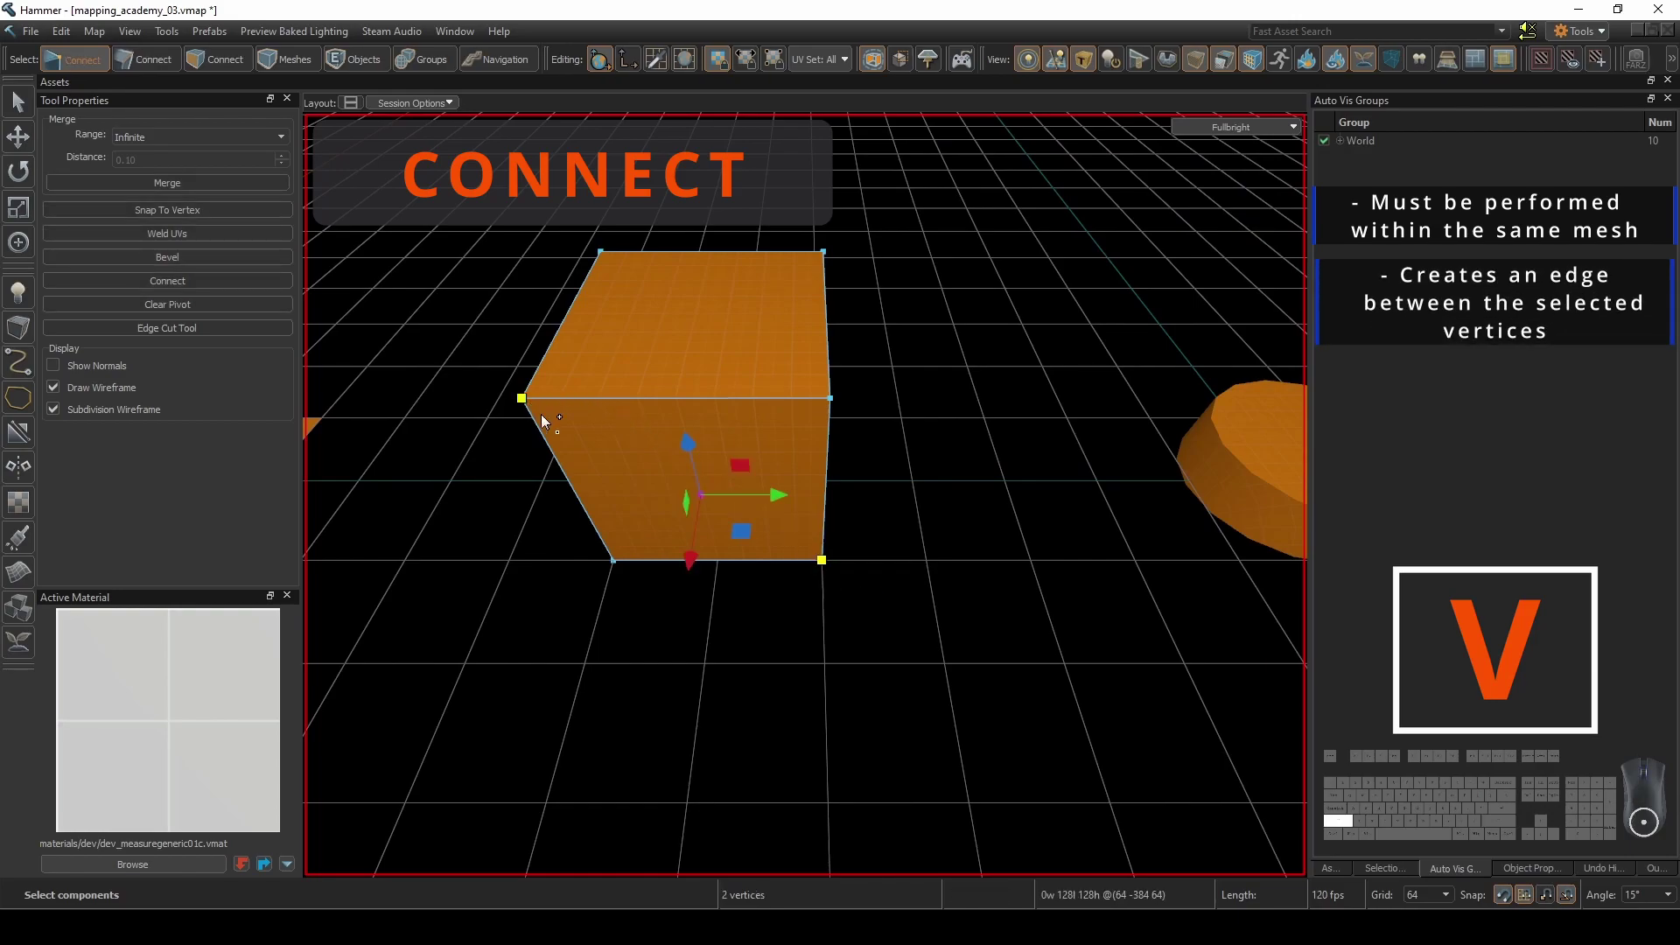
pyautogui.press('v')
pyautogui.keyDown('shift'); pyautogui.click(830, 398); pyautogui.keyUp('shift')
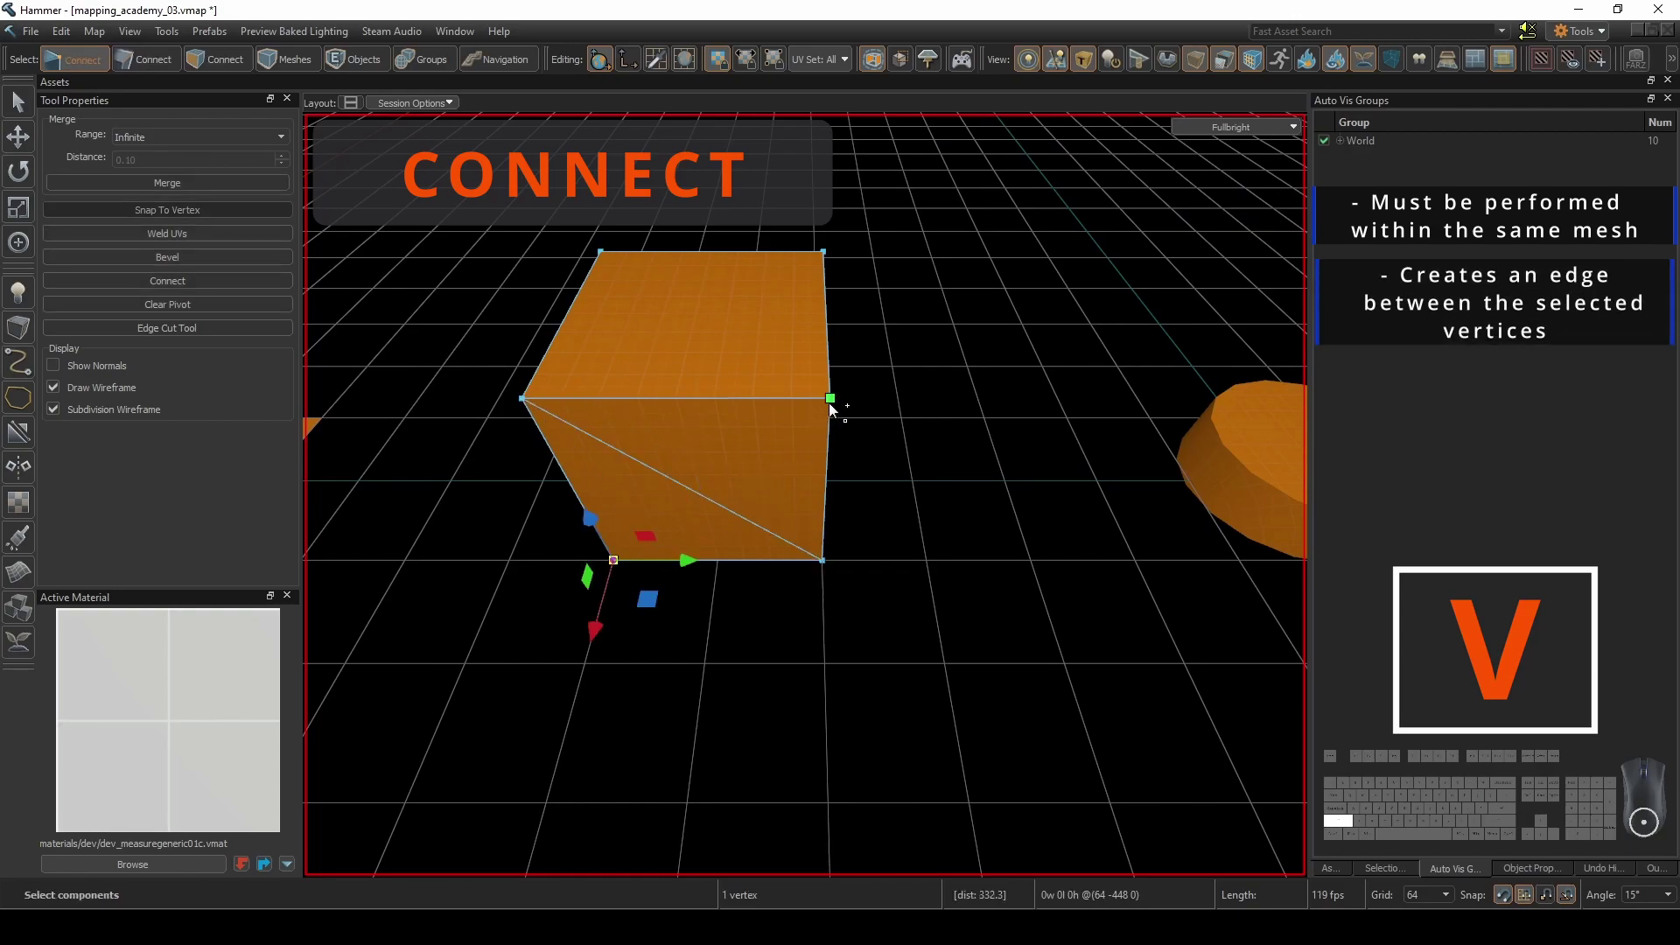
pyautogui.press('v')
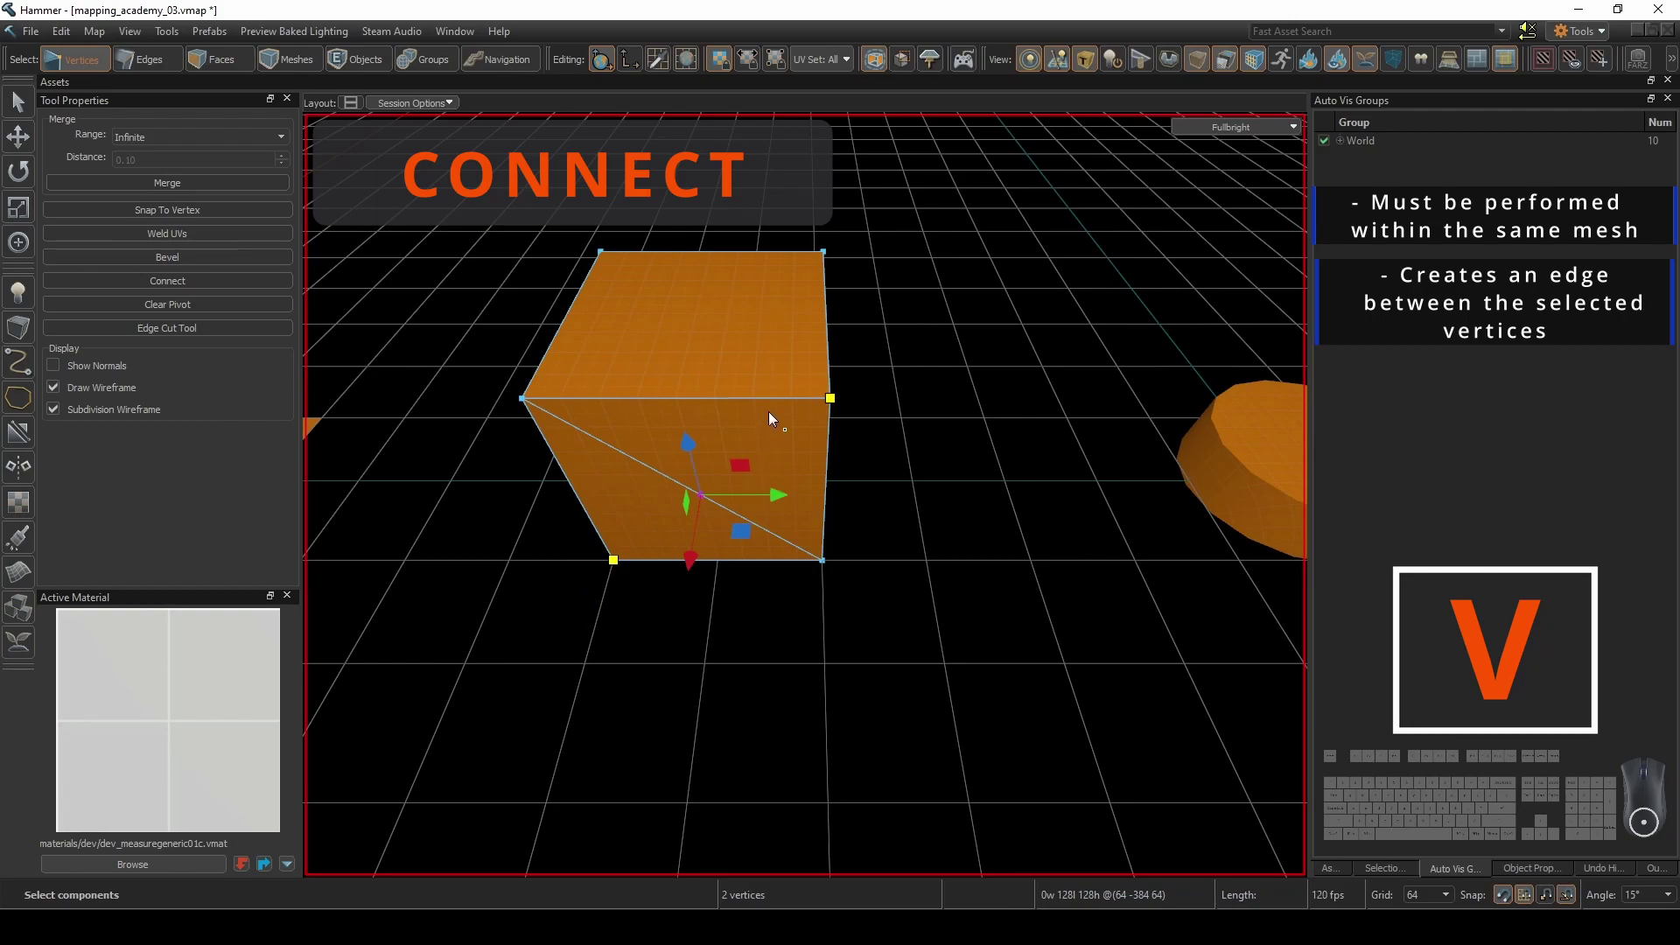
pyautogui.click(741, 358)
pyautogui.click(523, 398)
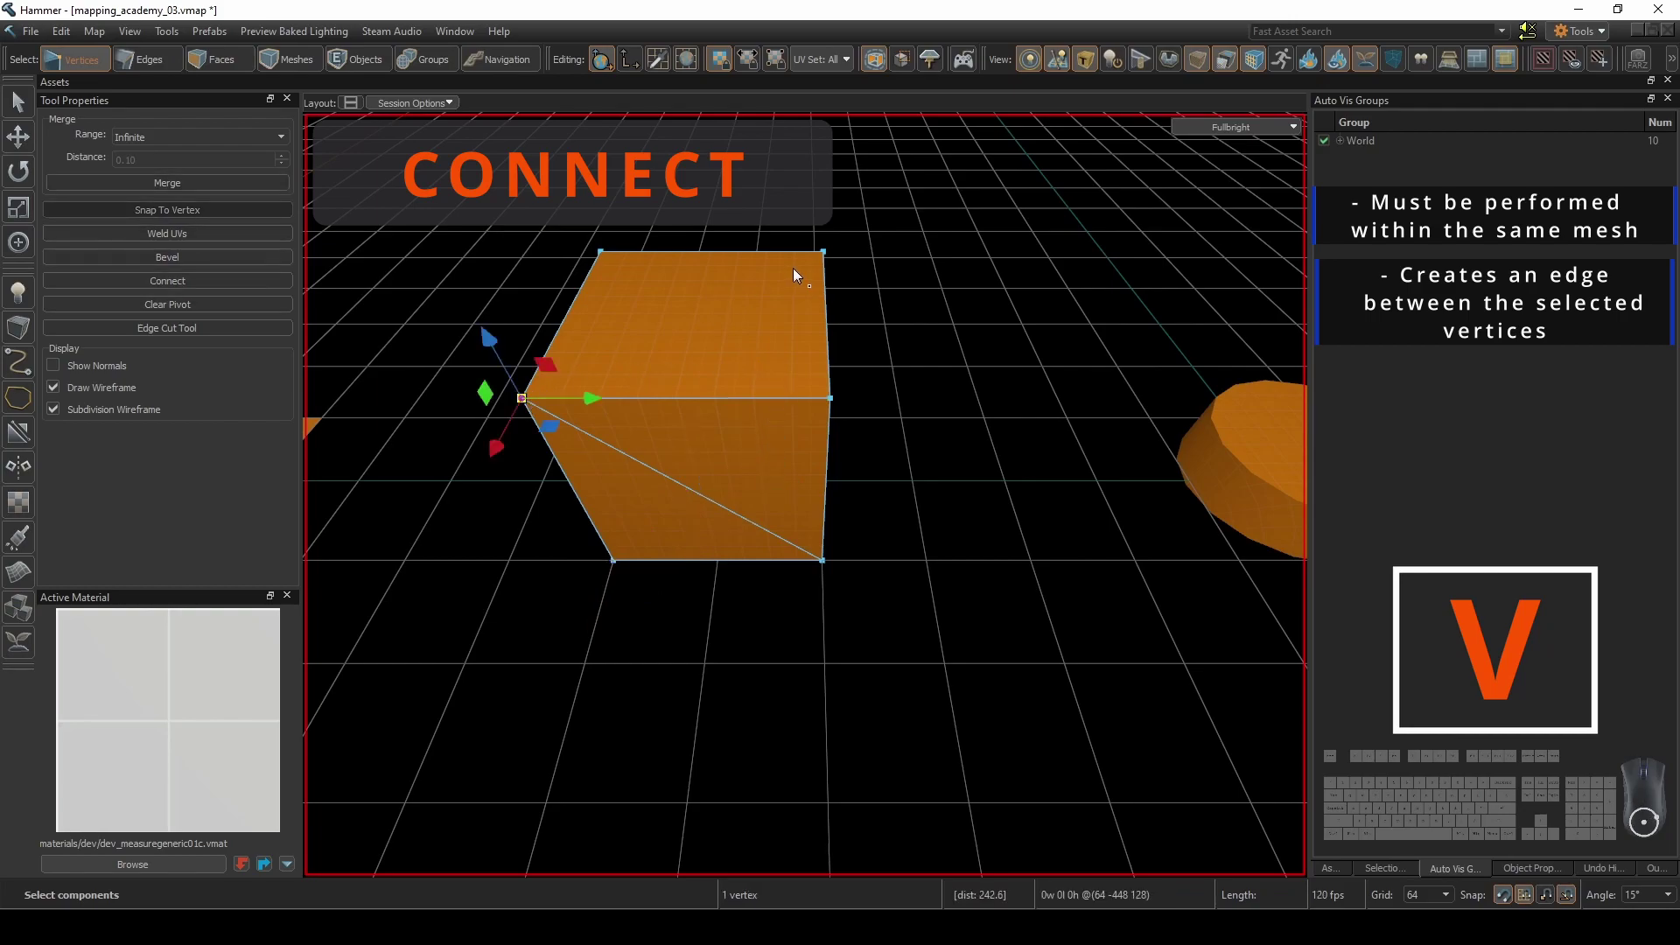
pyautogui.keyDown('shift'); pyautogui.click(822, 253); pyautogui.keyUp('shift')
pyautogui.press('v')
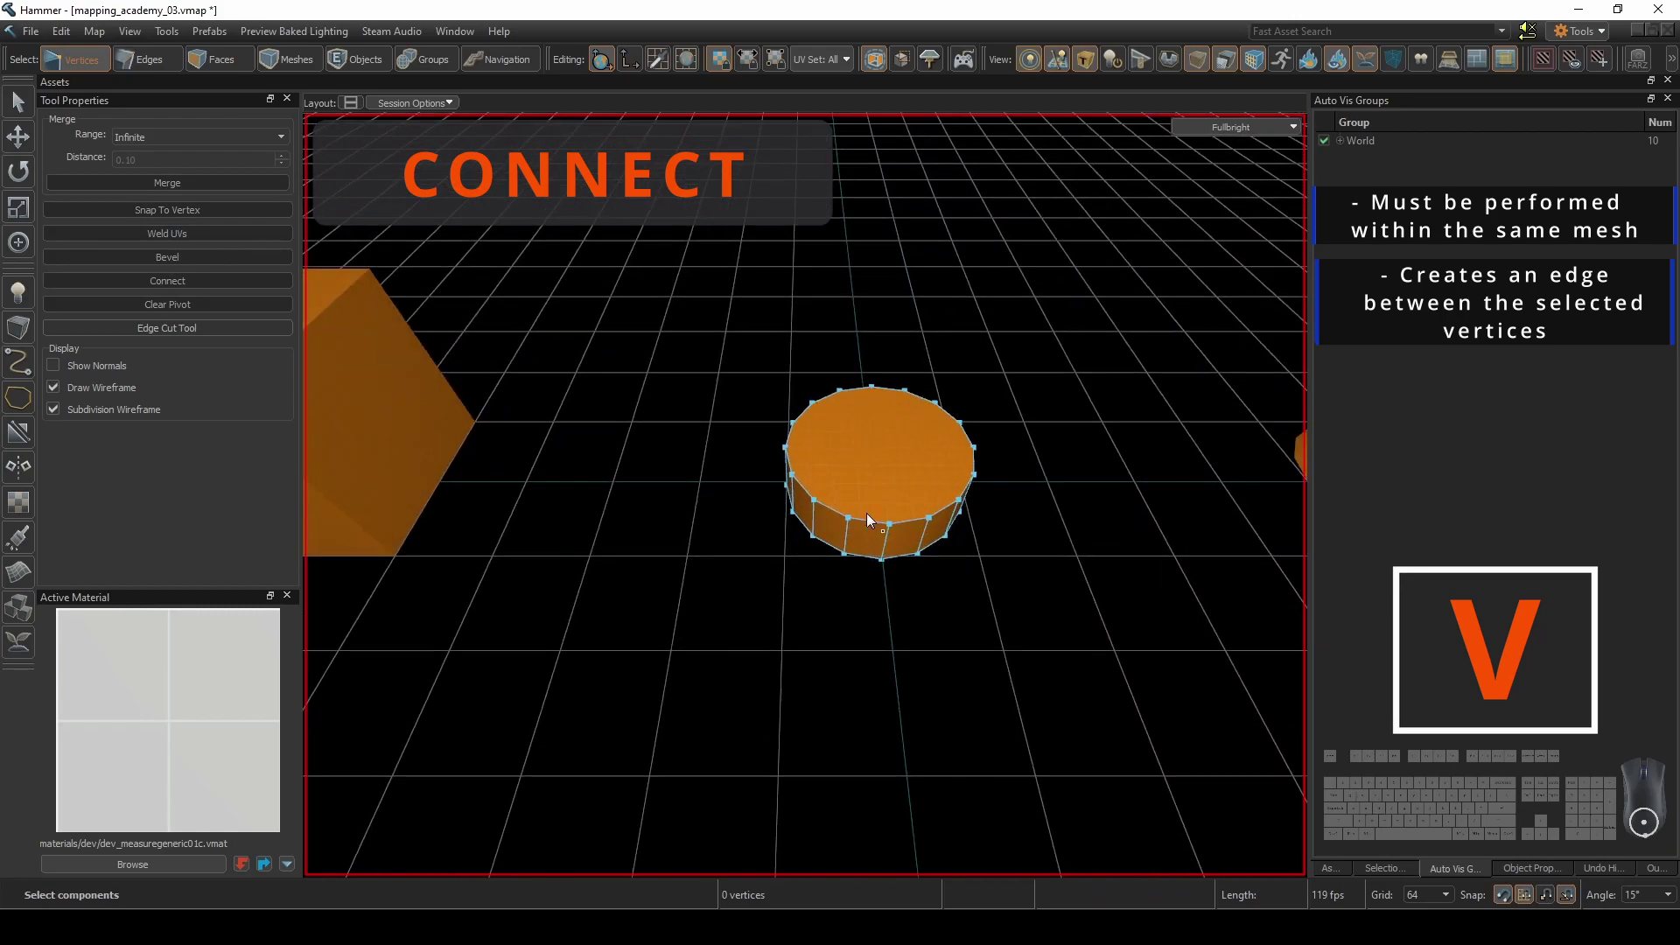
# Connect several cylinder vertices to split its surface into new faces.
pyautogui.click(906, 547)
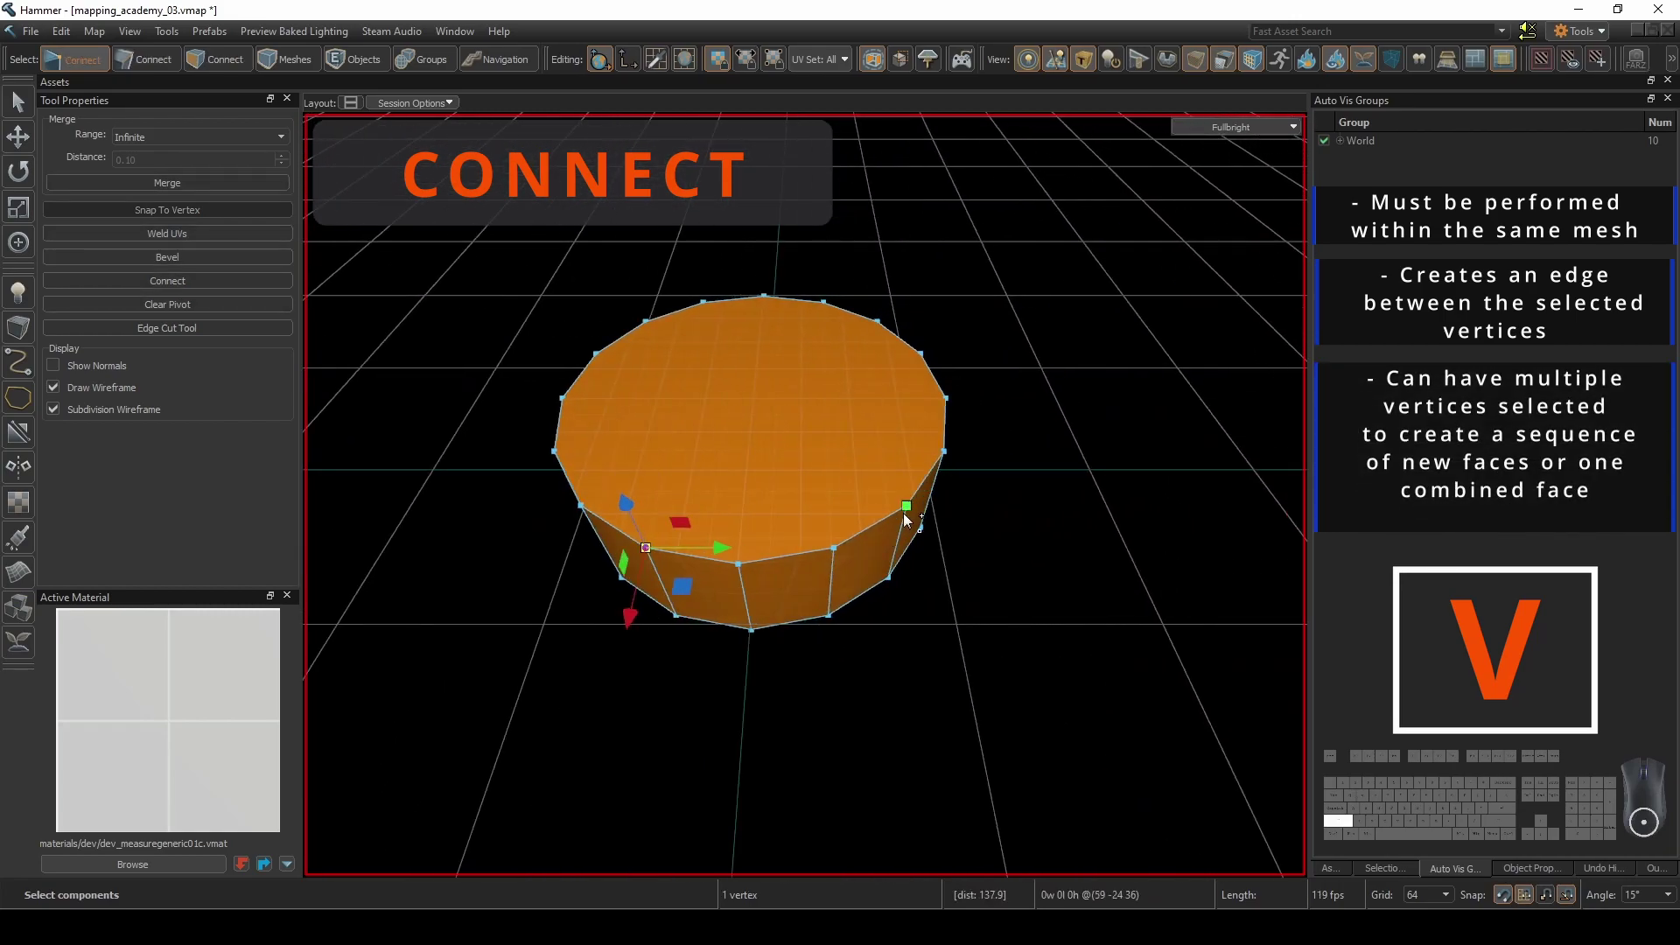
pyautogui.keyDown('shift'); pyautogui.click(907, 506); pyautogui.keyUp('shift')
pyautogui.press('v')
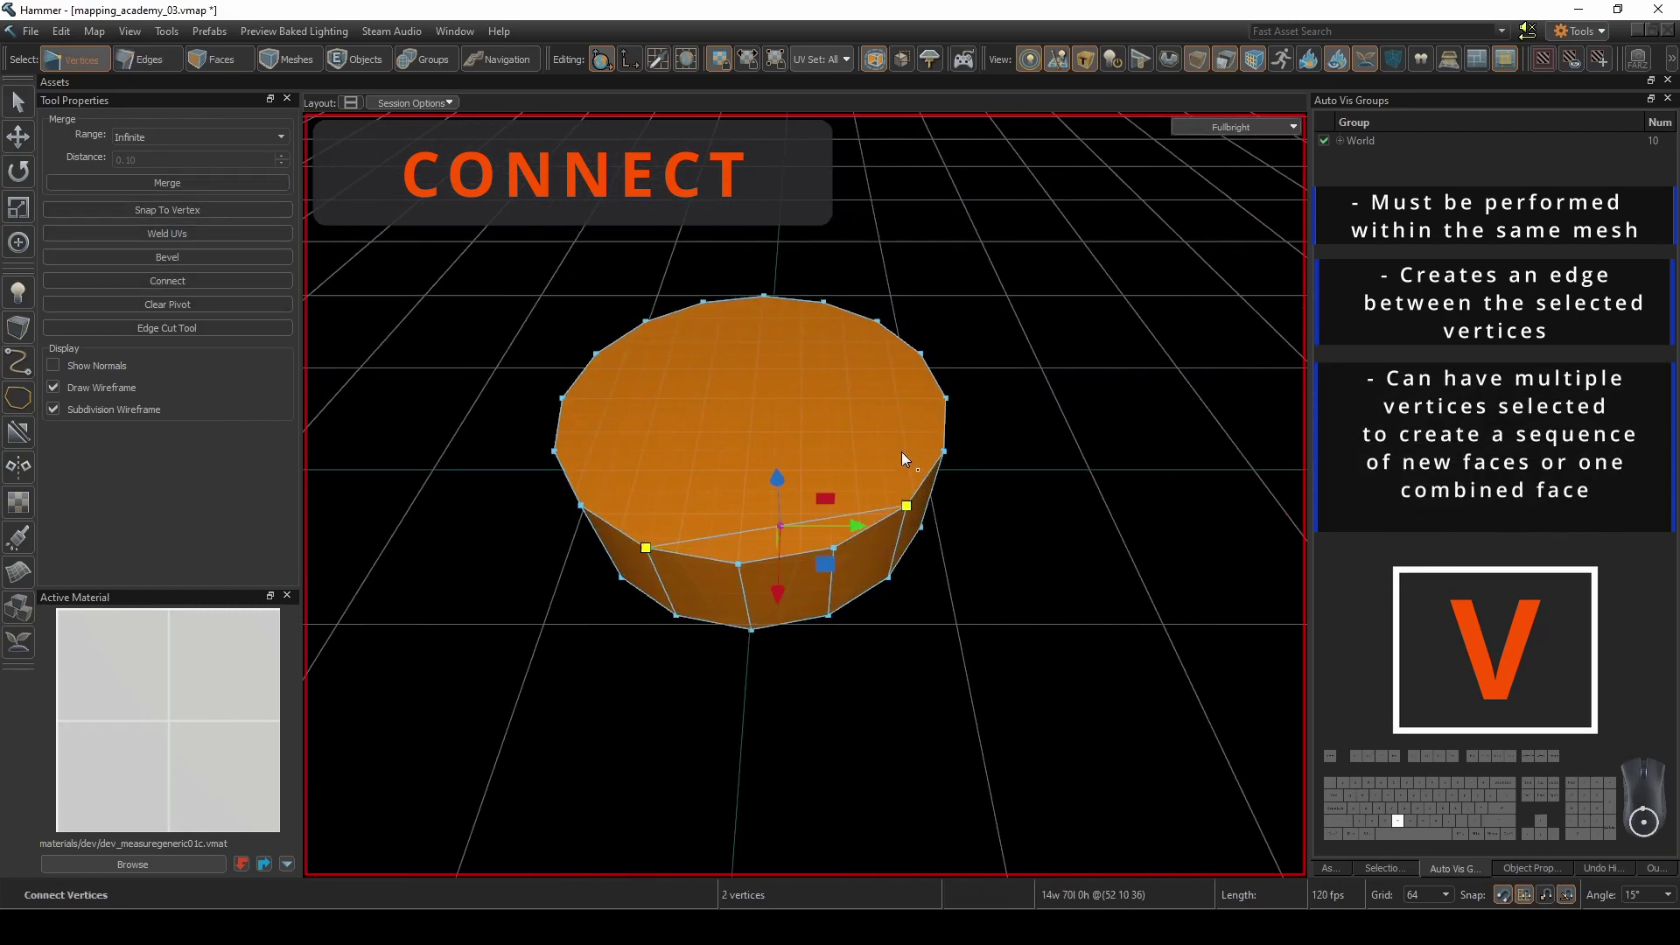
pyautogui.keyDown('shift'); pyautogui.click(599, 352); pyautogui.keyUp('shift')
pyautogui.press('v')
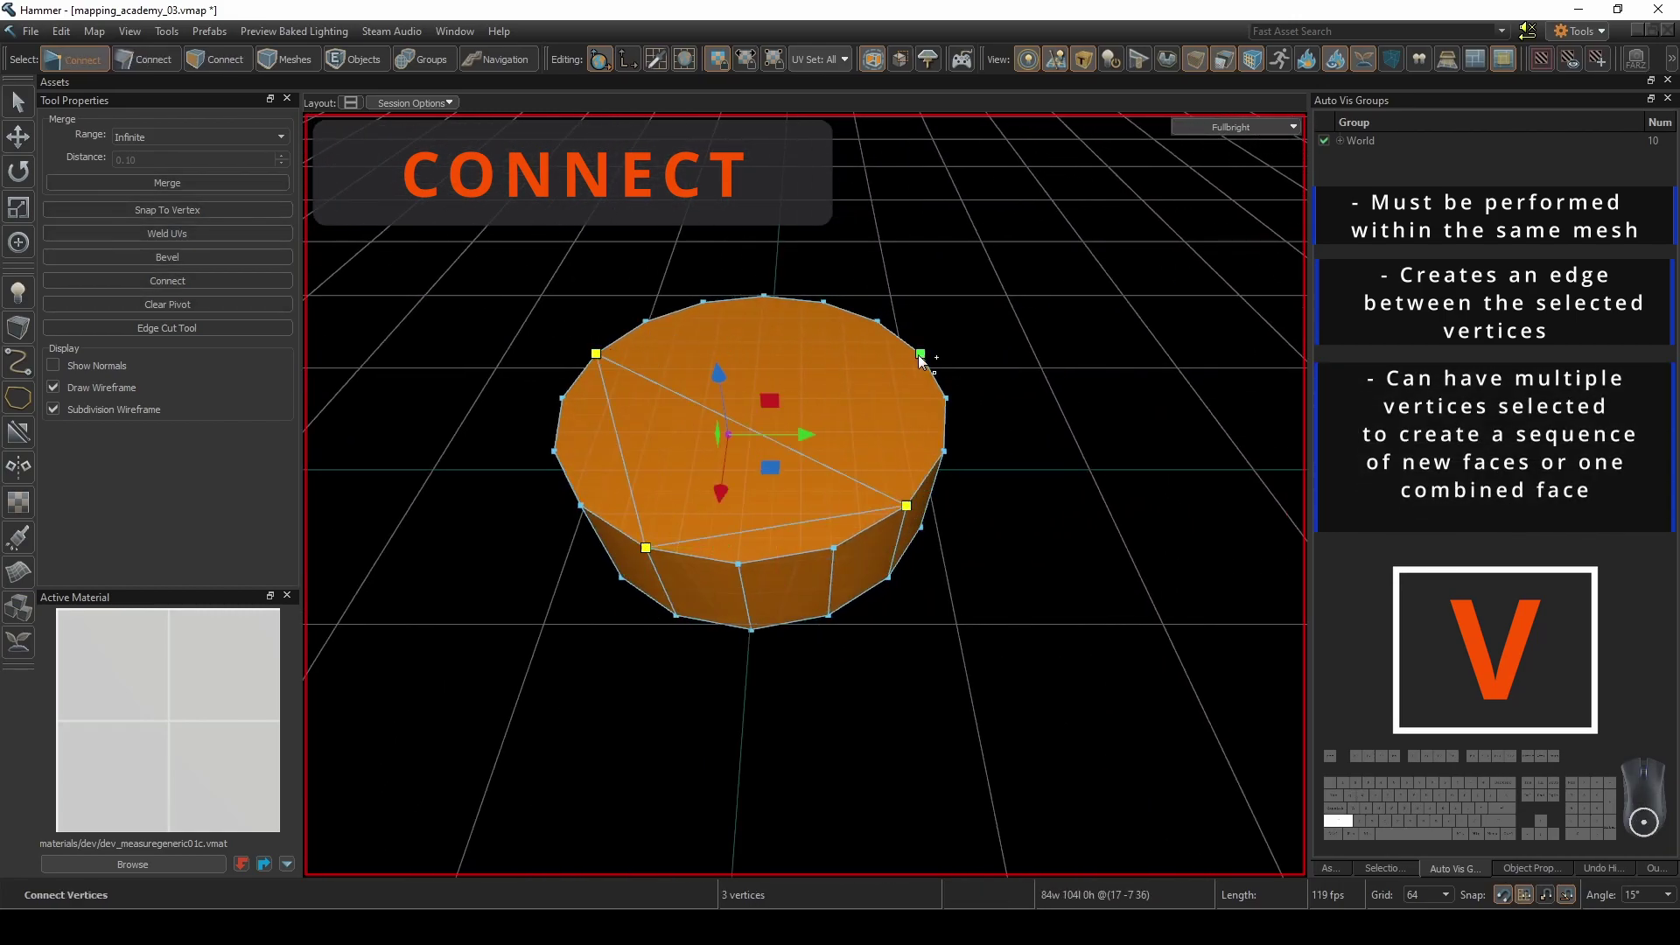
pyautogui.keyDown('shift'); pyautogui.click(878, 322); pyautogui.keyUp('shift')
pyautogui.press('v')
pyautogui.keyDown('shift'); pyautogui.click(921, 354); pyautogui.keyUp('shift')
pyautogui.press('v')
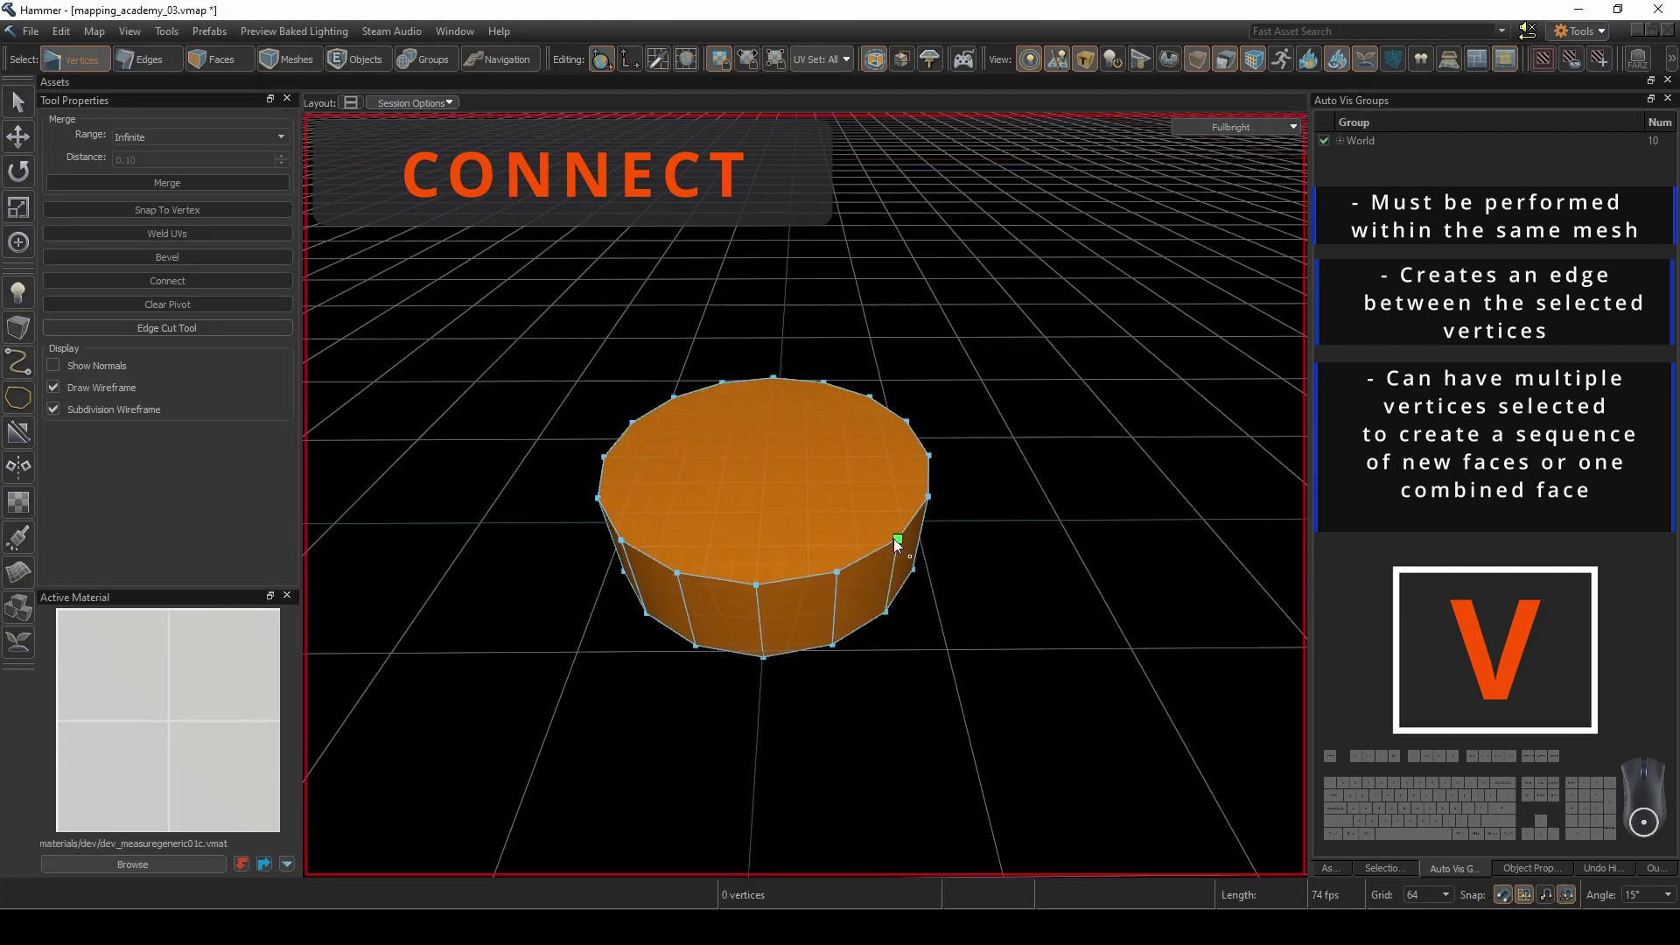
# Add three more top rim vertices of the short cylinder to the selection.
pyautogui.keyDown('shift'); pyautogui.click(906, 420); pyautogui.keyUp('shift')
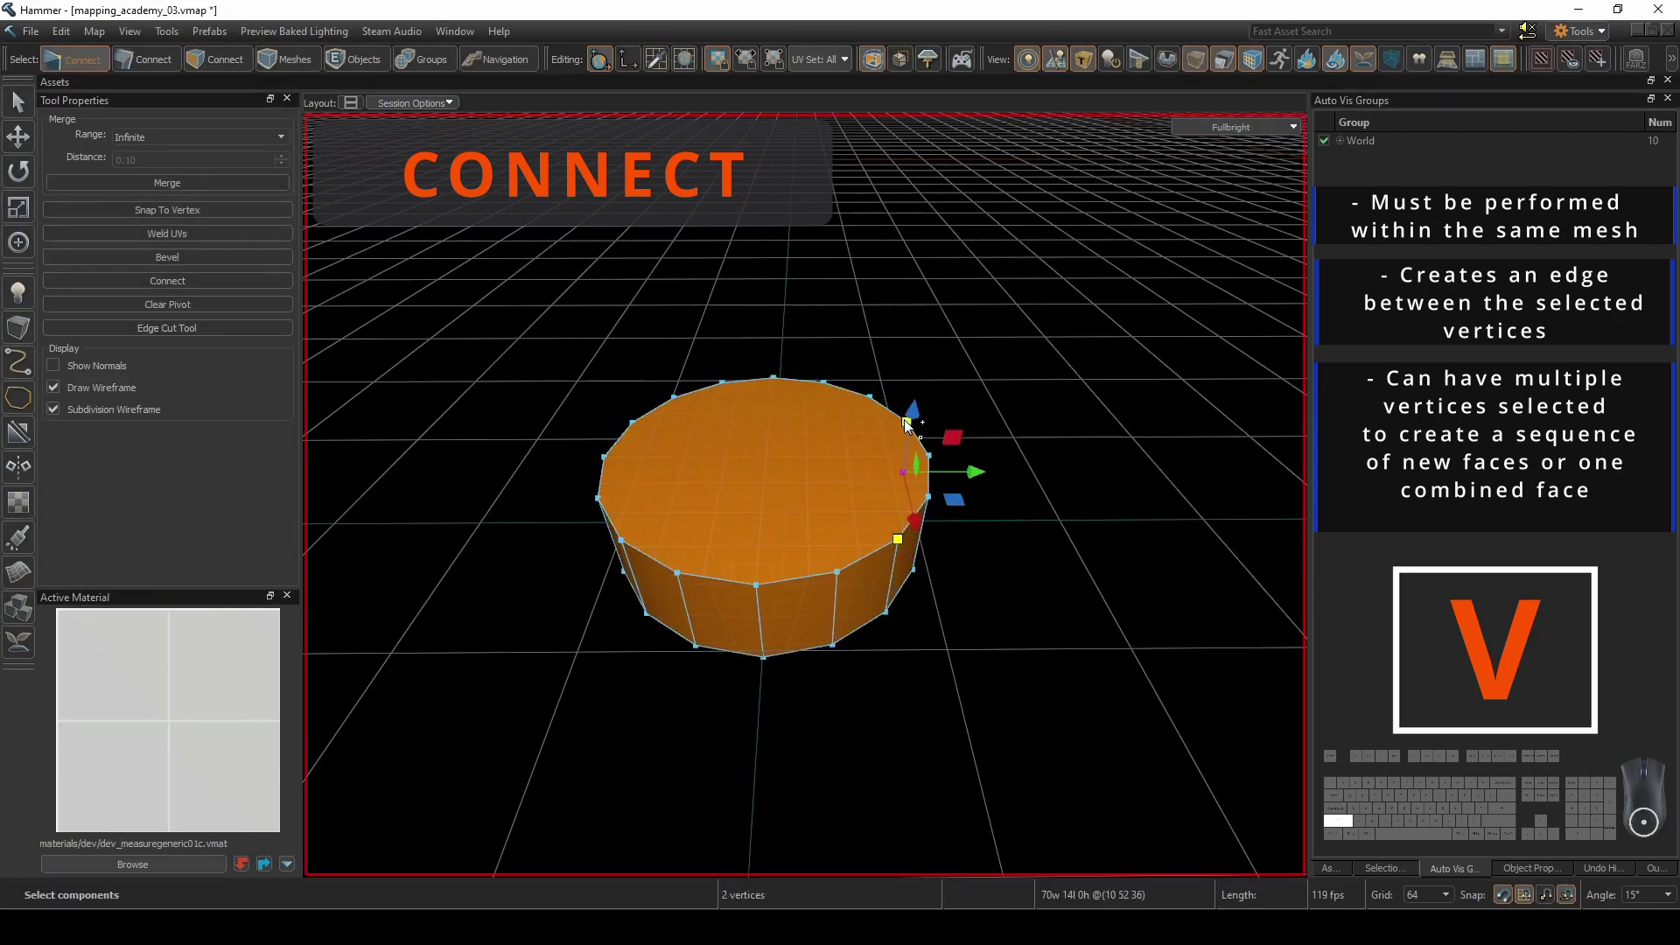
pyautogui.keyDown('shift'); pyautogui.click(633, 422); pyautogui.keyUp('shift')
pyautogui.keyDown('shift'); pyautogui.click(678, 571); pyautogui.keyUp('shift')
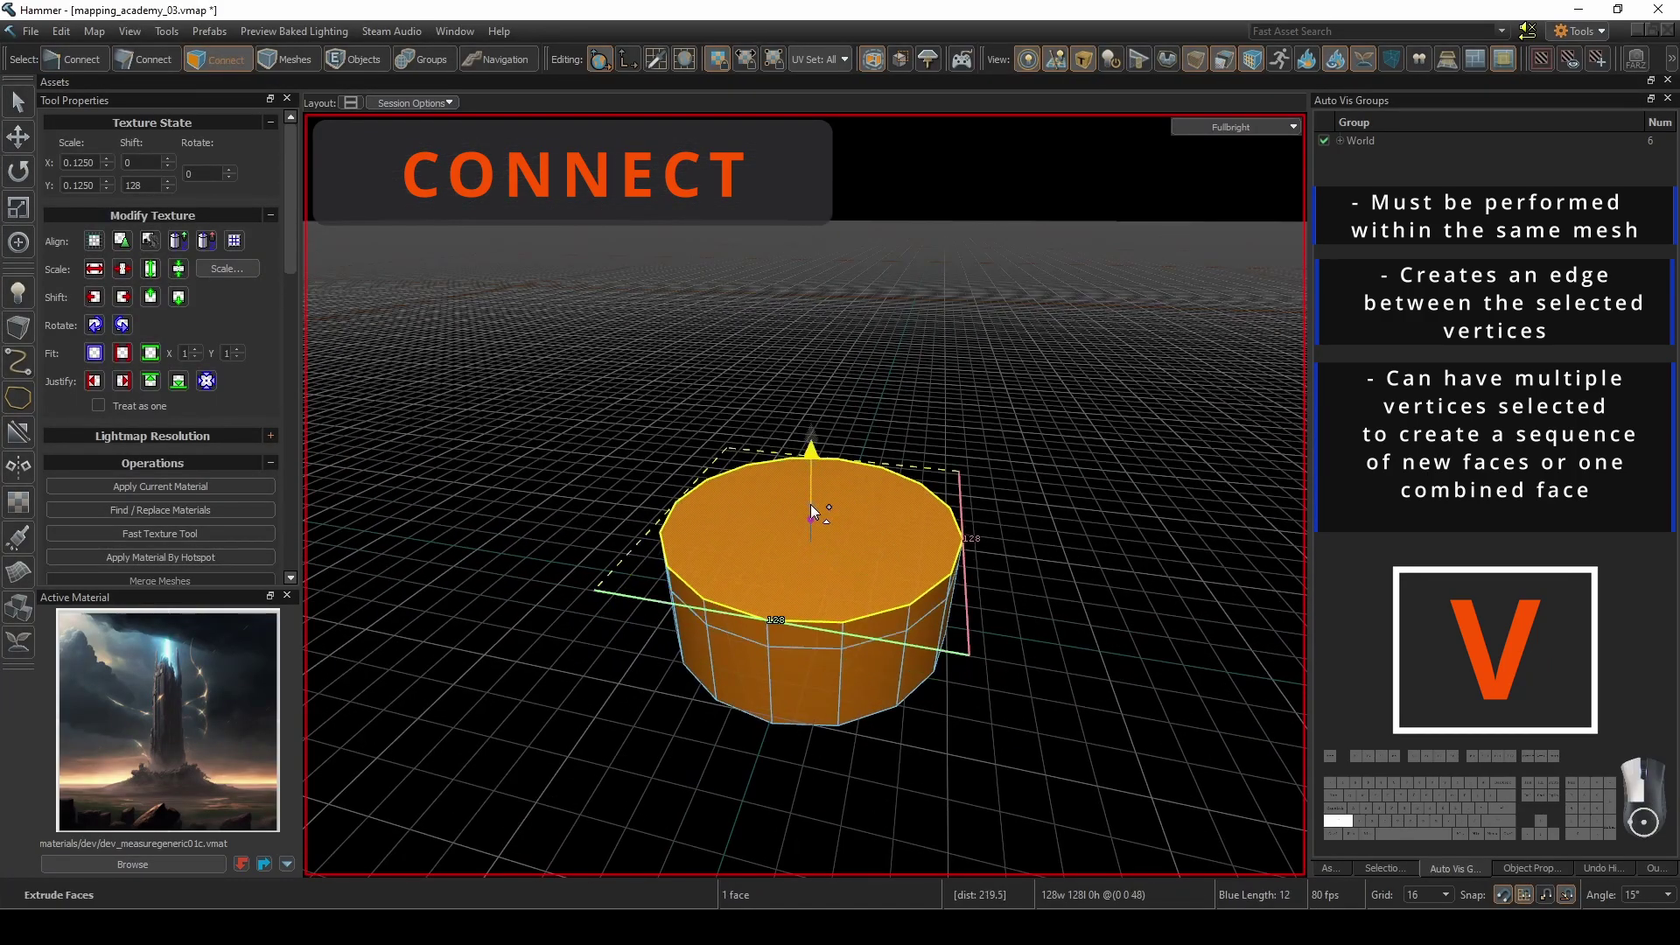
# Extrude the cylinder's top face upward and connect two rim vertices across the top.
pyautogui.keyDown('shift'); pyautogui.moveTo(810, 504); pyautogui.dragTo(821, 486); pyautogui.keyUp('shift')
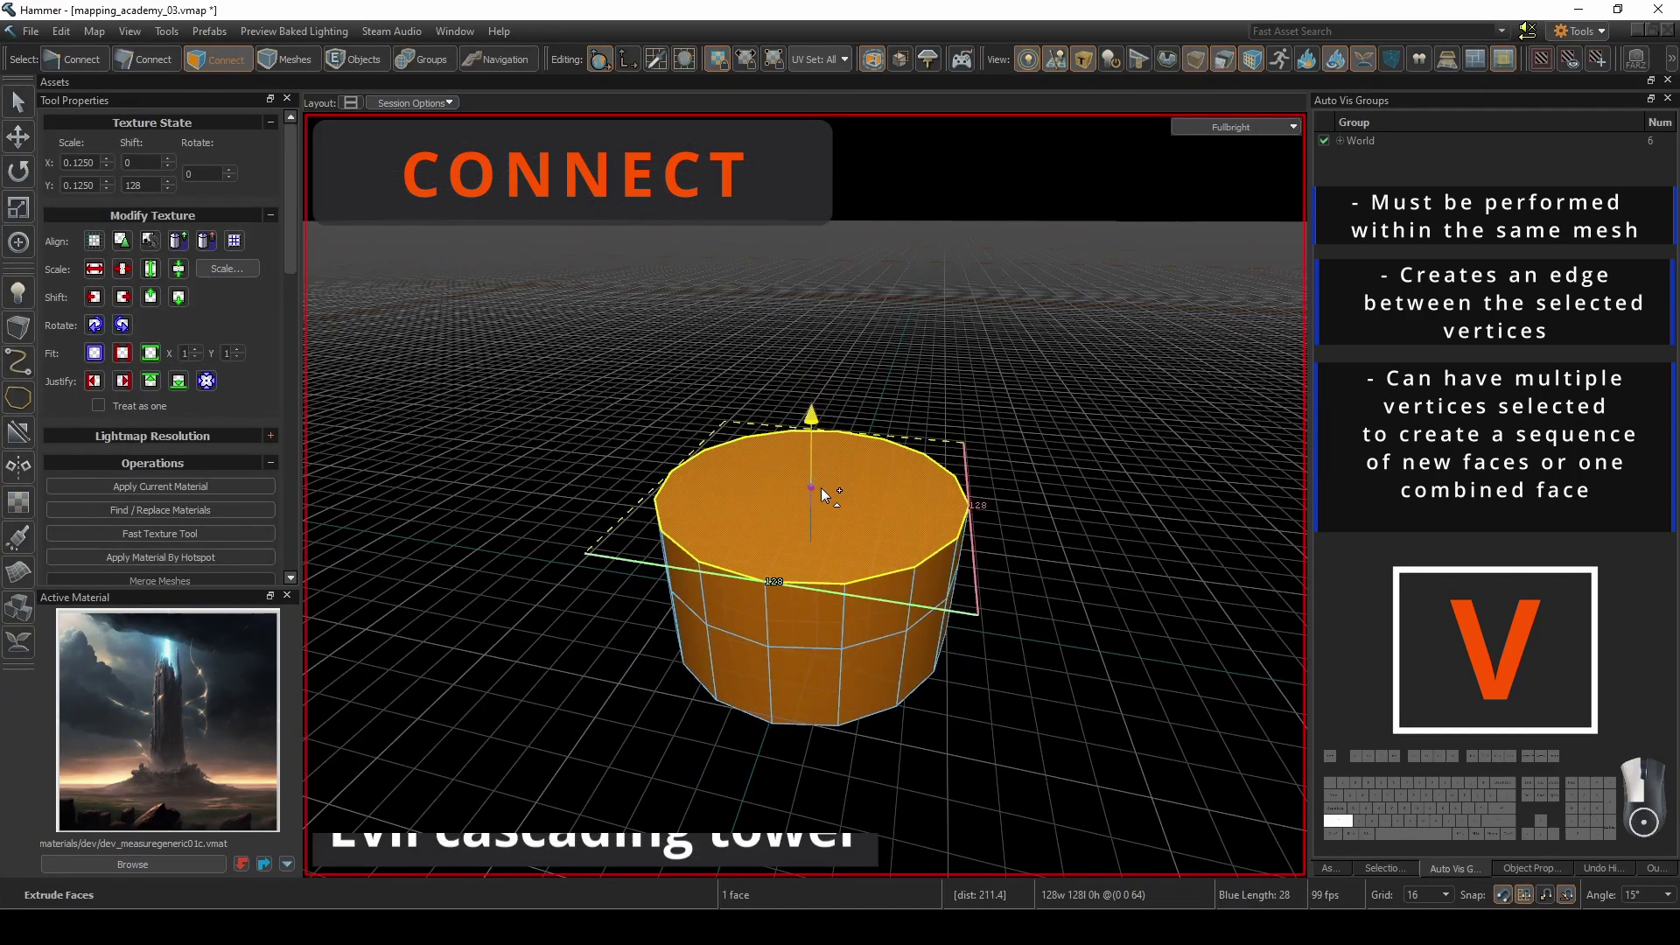
pyautogui.press('1')
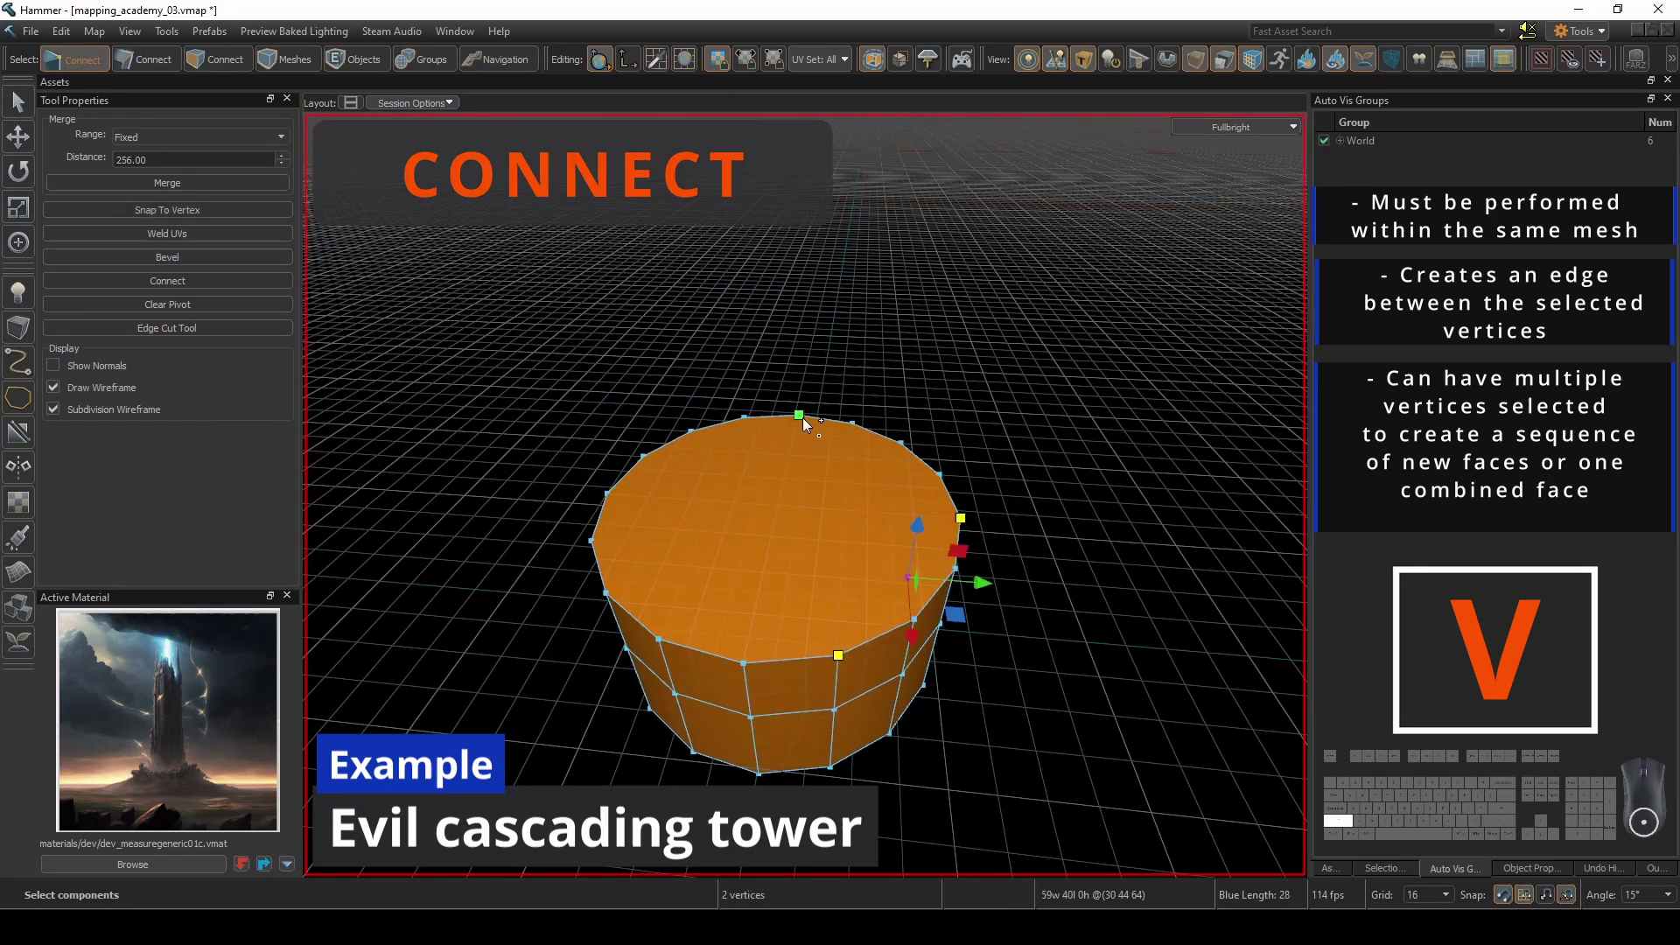
pyautogui.press('3')
pyautogui.scroll(2, 791, 591)
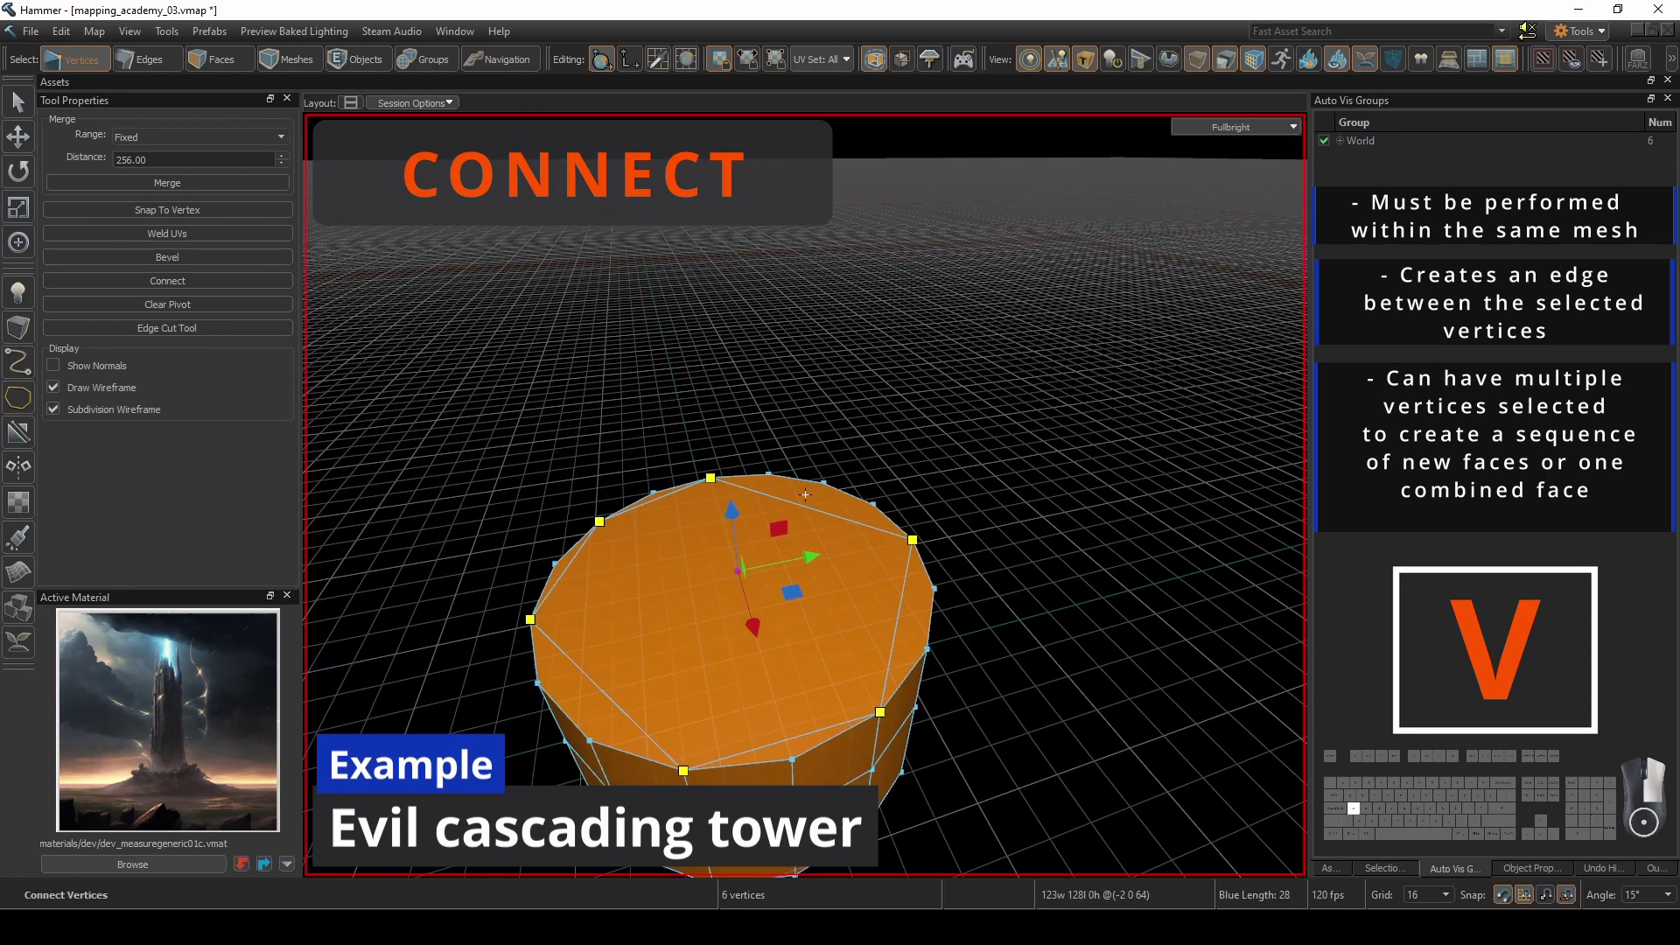
pyautogui.scroll(-3, 781, 523)
pyautogui.press('1')
pyautogui.click(795, 627)
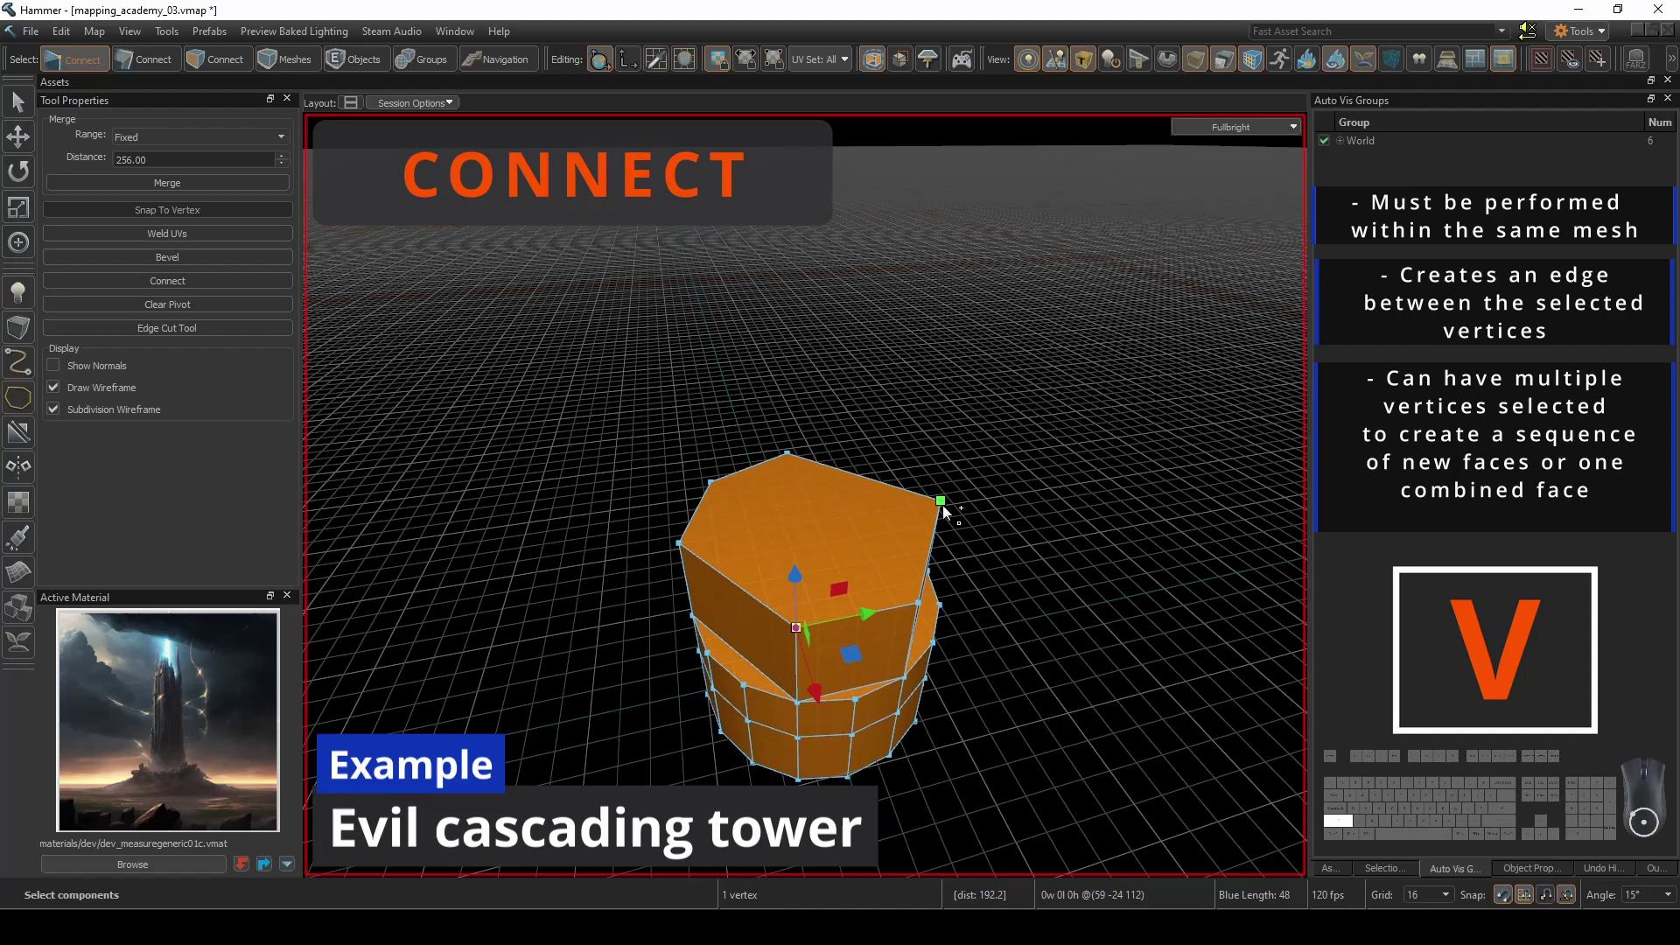
pyautogui.keyDown('shift'); pyautogui.click(940, 500); pyautogui.keyUp('shift')
pyautogui.press('v')
# Raise the newly split top face to extend the tower, then pick a top rim vertex.
pyautogui.scroll(2, 775, 538)
pyautogui.press('3')
pyautogui.click(762, 539)
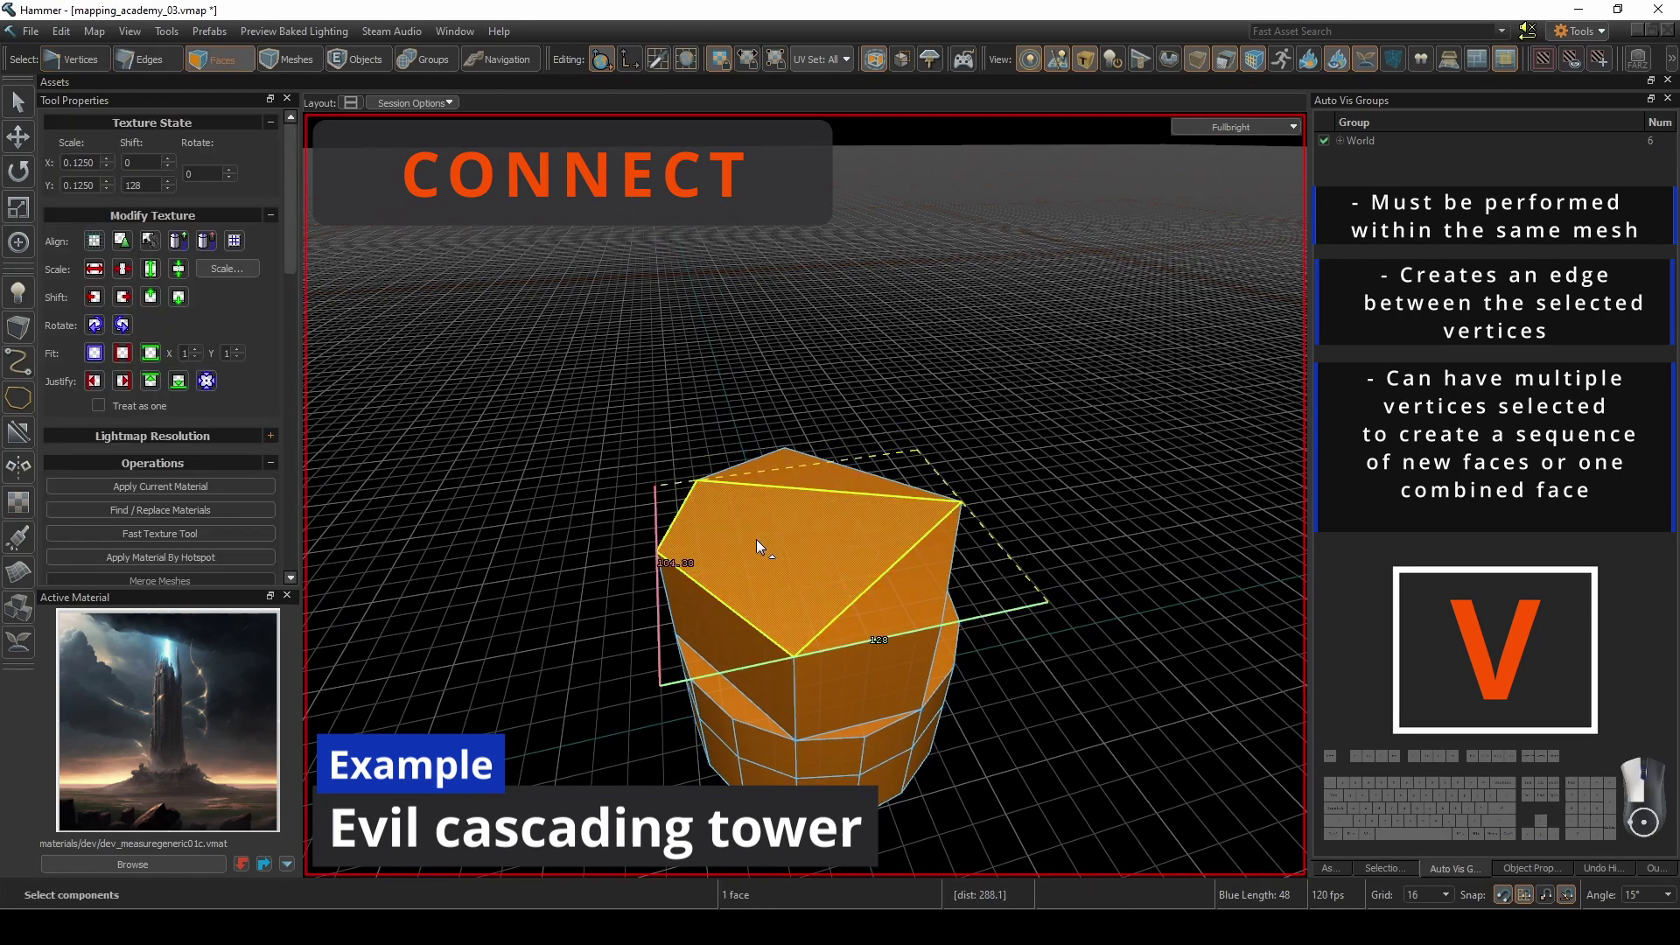
pyautogui.keyDown('shift'); pyautogui.moveTo(756, 540); pyautogui.dragTo(833, 429); pyautogui.keyUp('shift')
pyautogui.scroll(-4, 833, 423)
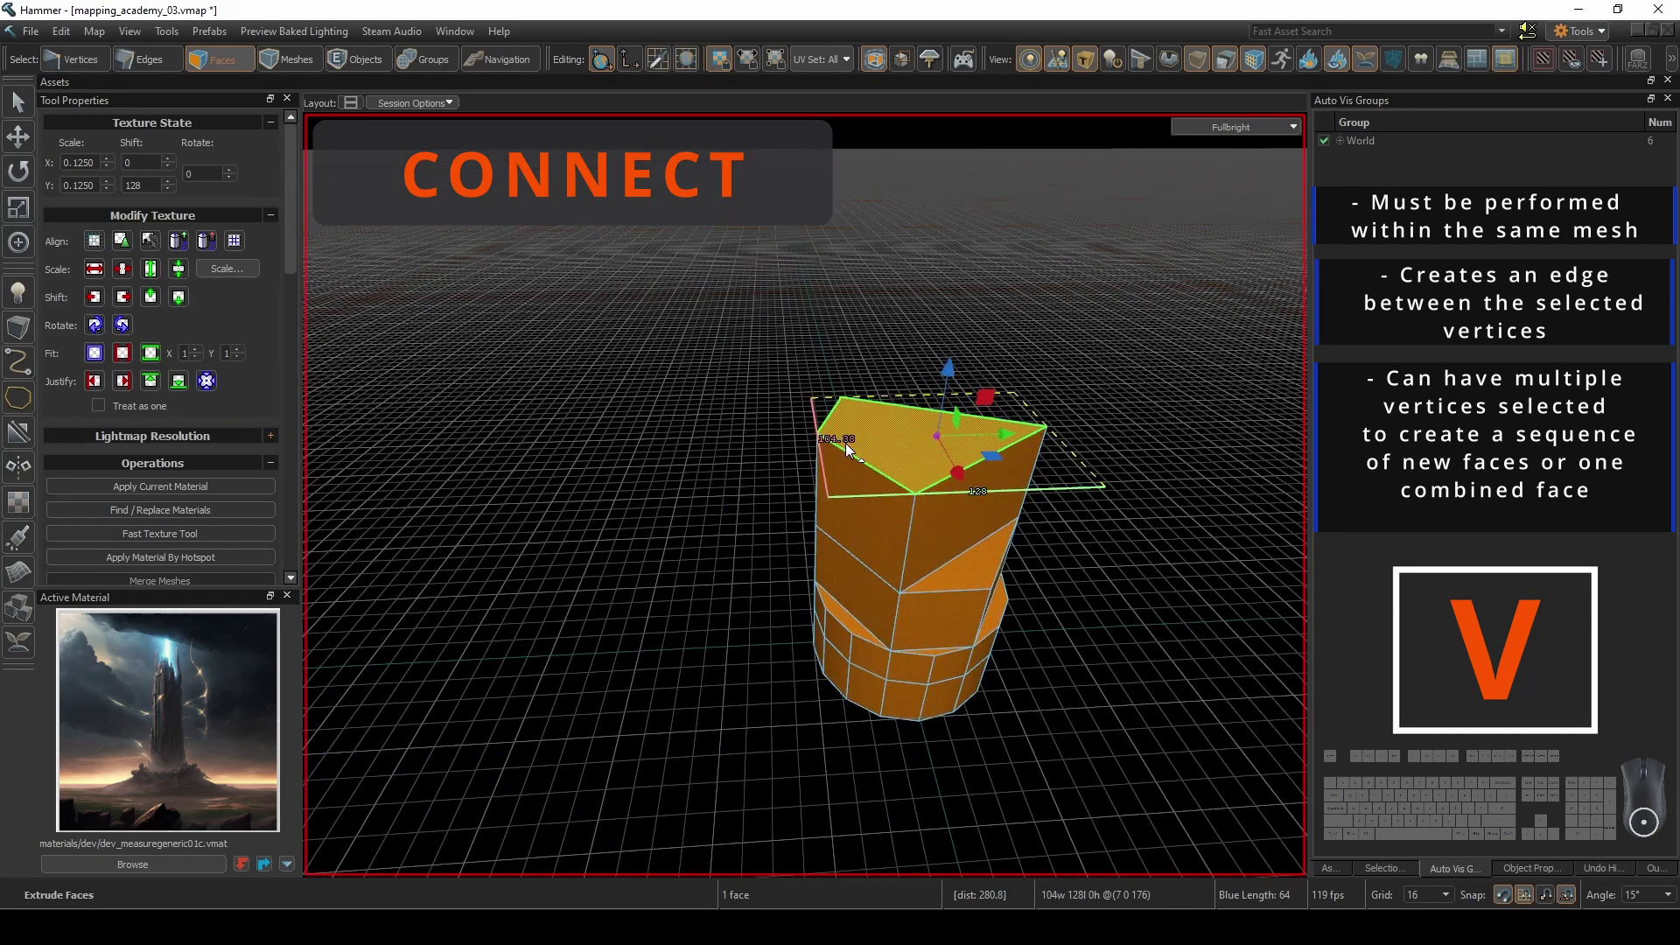
pyautogui.press('1')
pyautogui.click(716, 433)
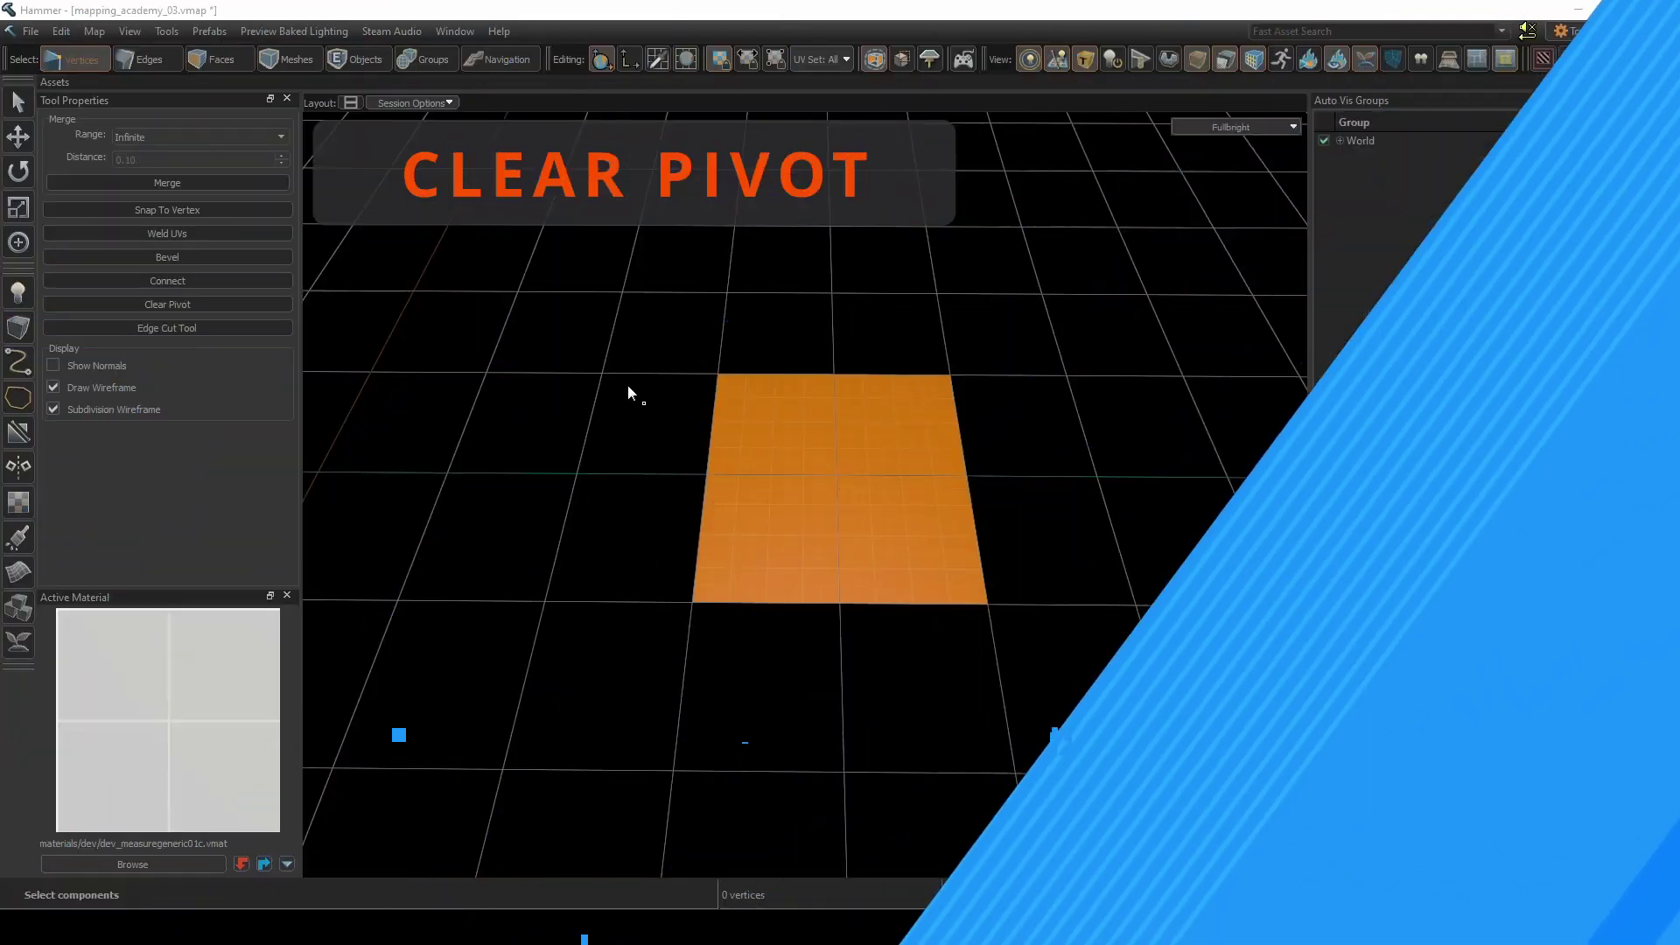
# Select all four plane corners and clear the pivot back to their center.
pyautogui.press('Home')
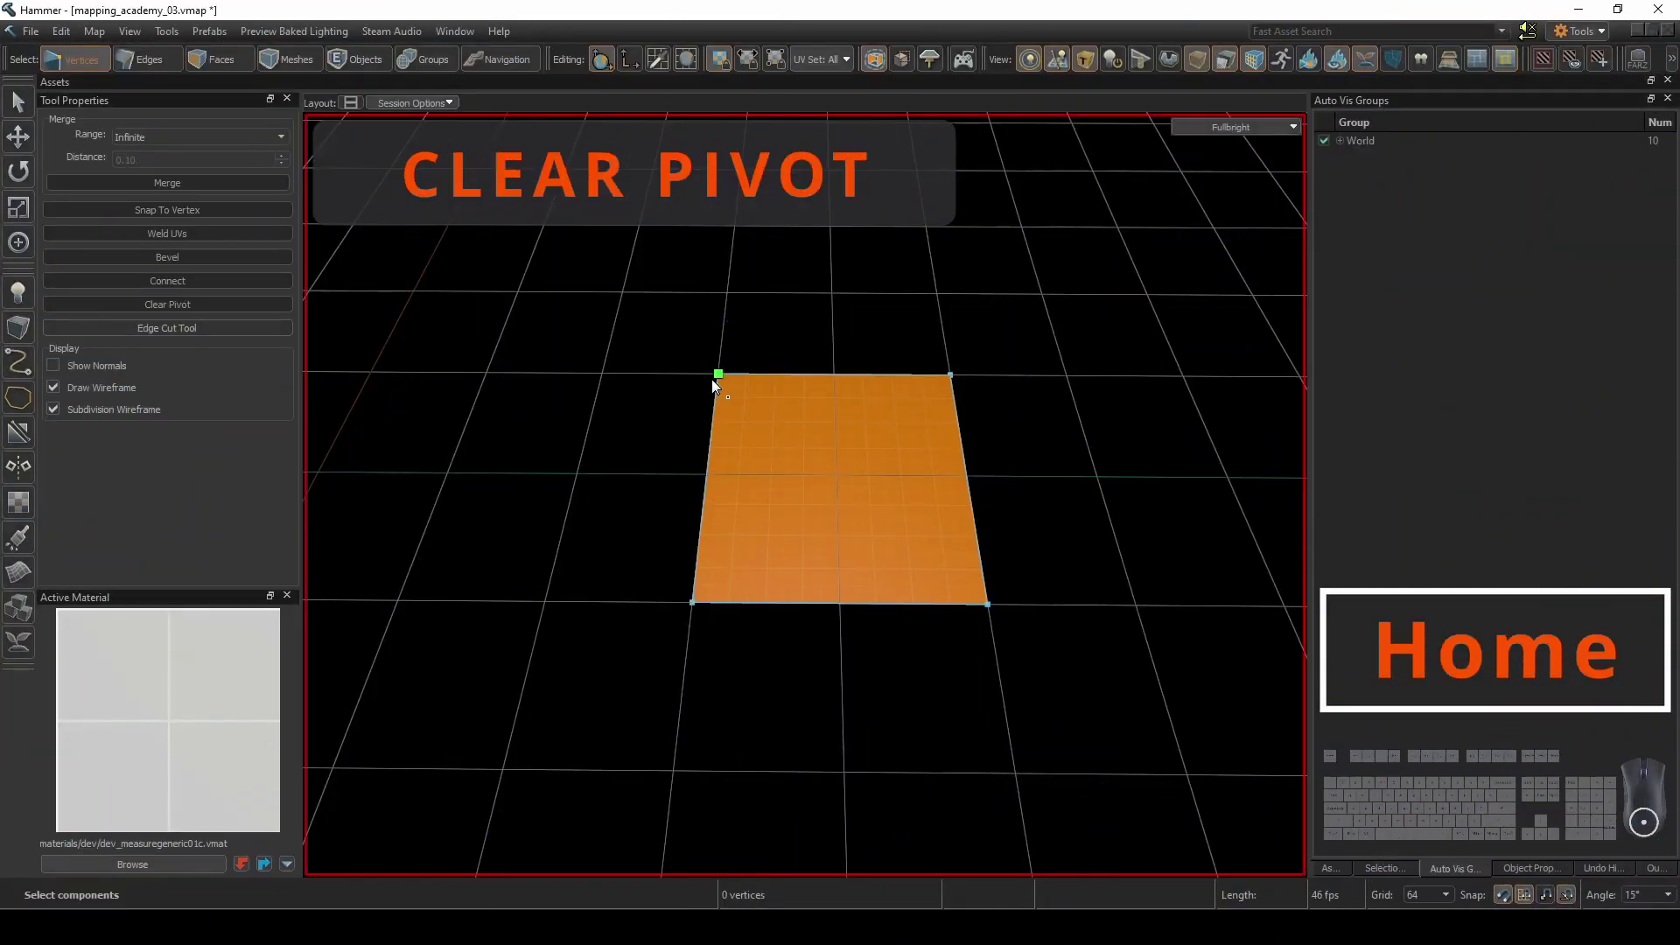
pyautogui.keyDown('shift'); pyautogui.click(950, 376); pyautogui.keyUp('shift')
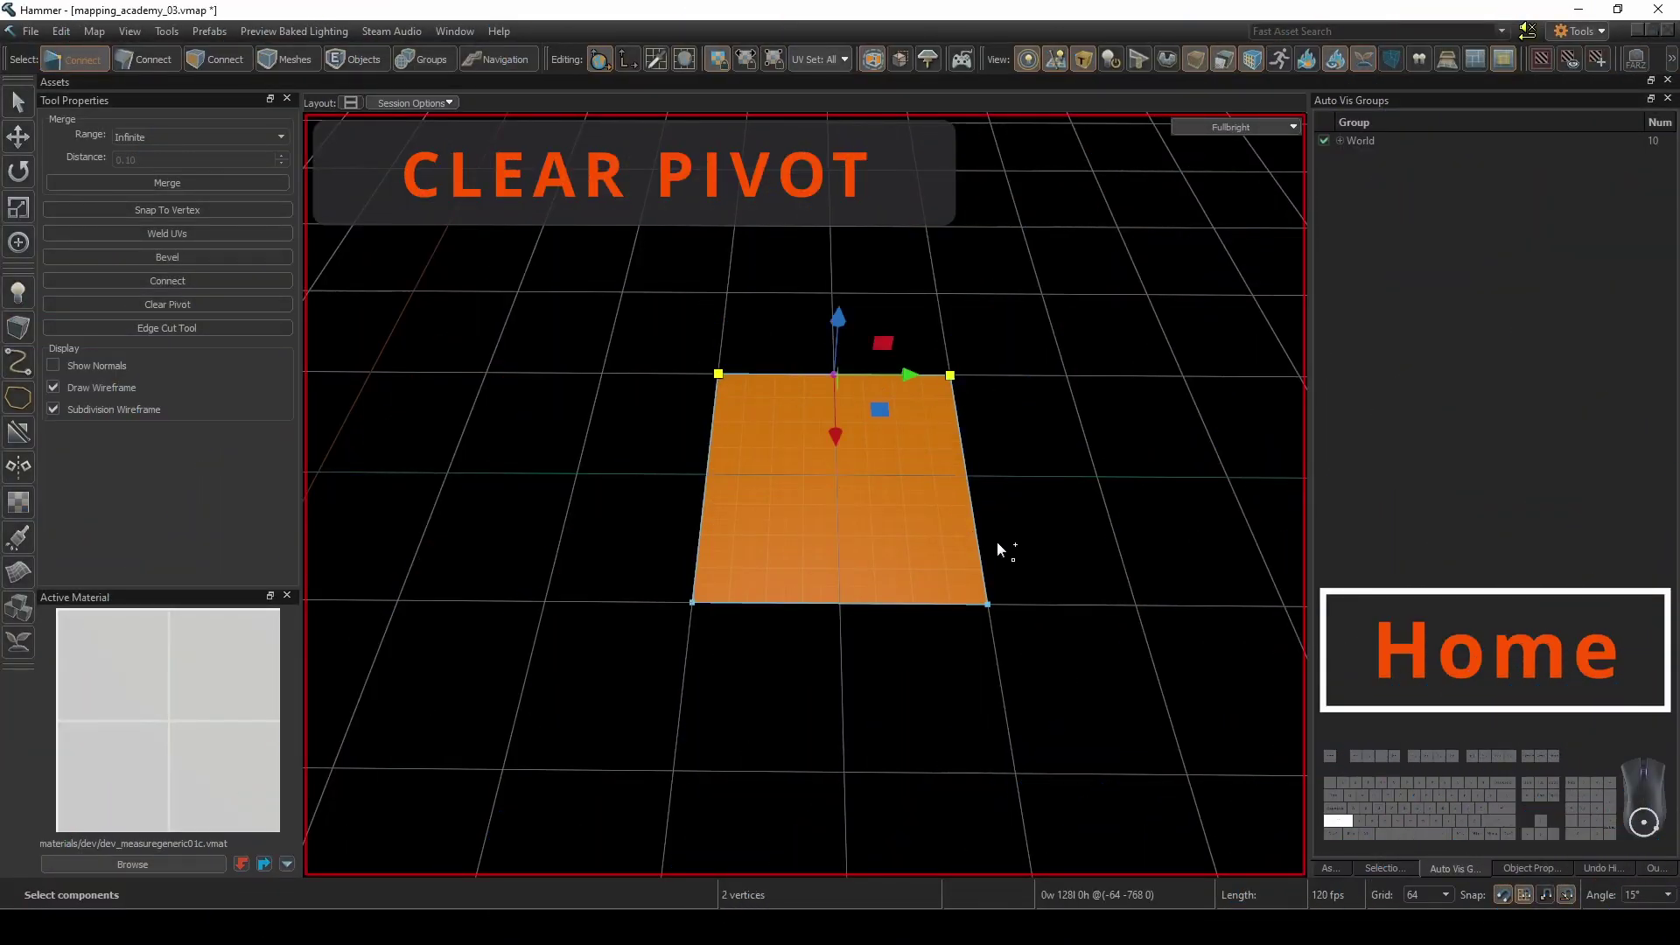
pyautogui.keyDown('shift'); pyautogui.moveTo(1010, 740); pyautogui.dragTo(1011, 737); pyautogui.keyUp('shift')
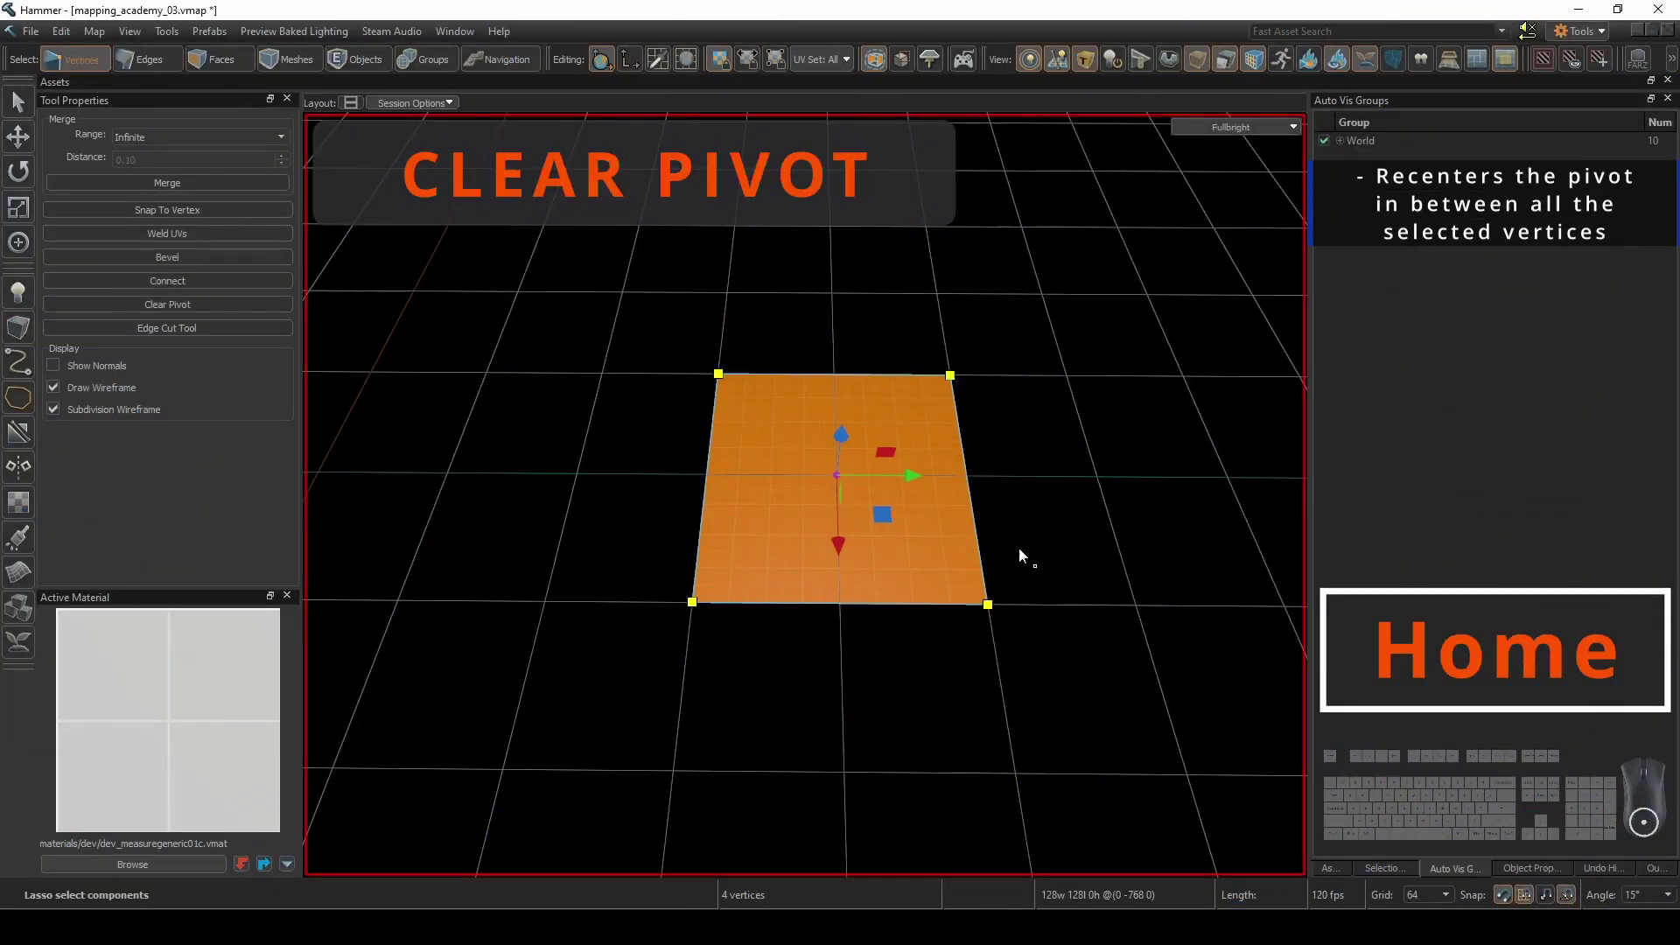
pyautogui.press('Tab')
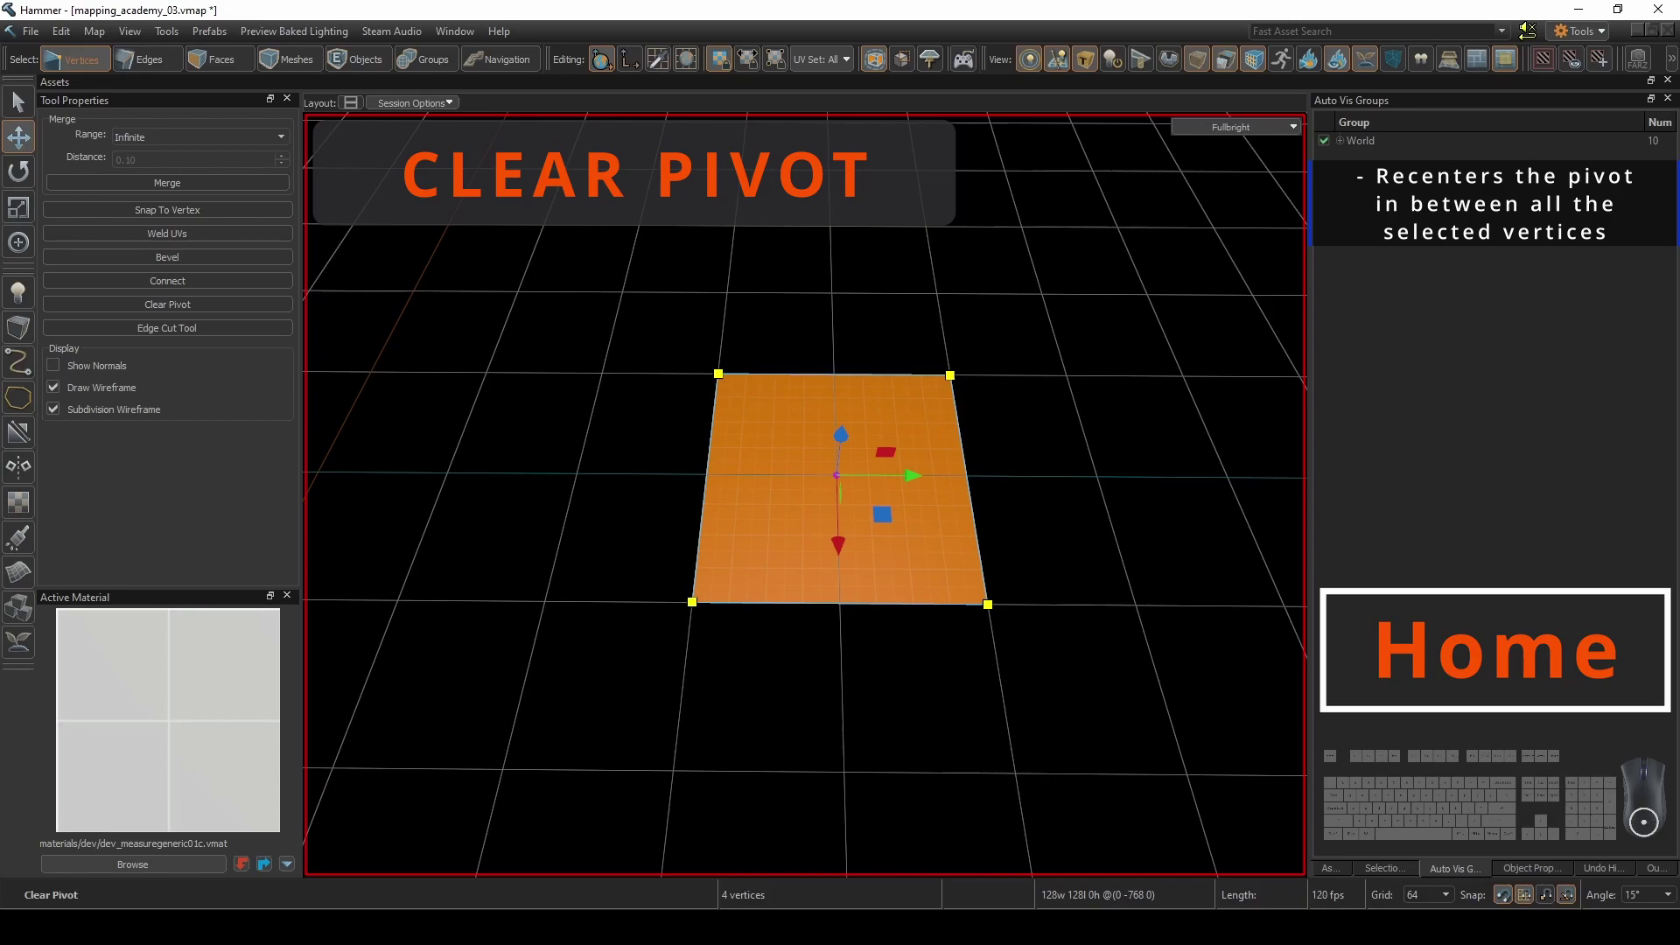
# Cut a six-point zigzag edge up the plane with the Edge Cut Tool and apply it.
pyautogui.press('c')
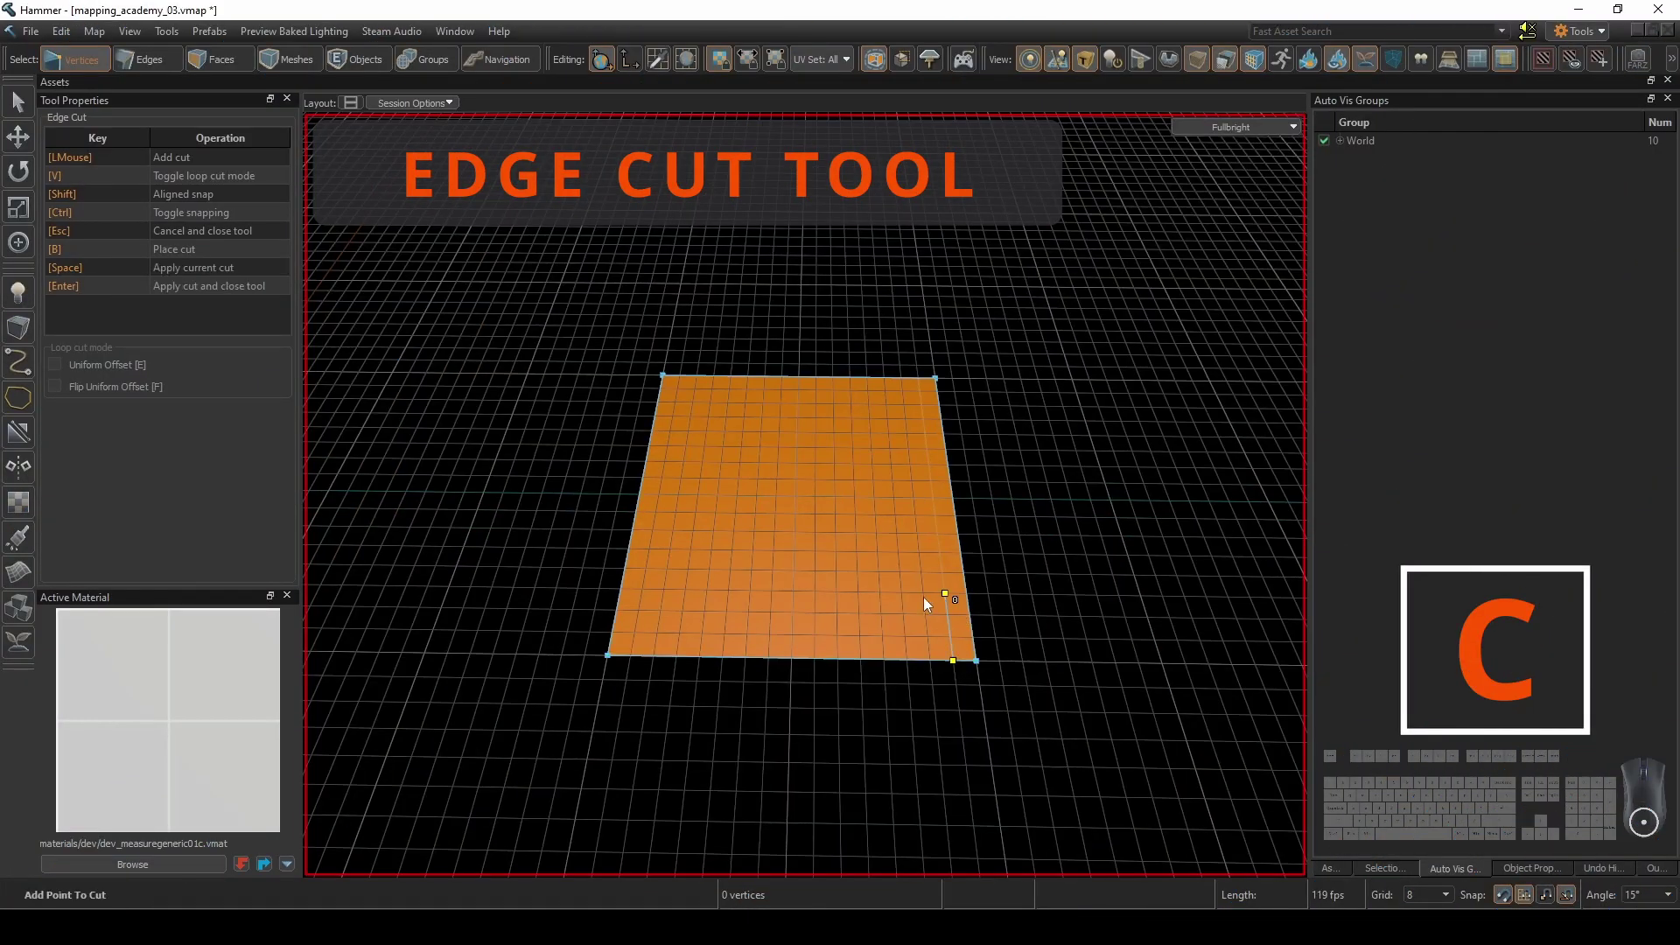
pyautogui.click(943, 594)
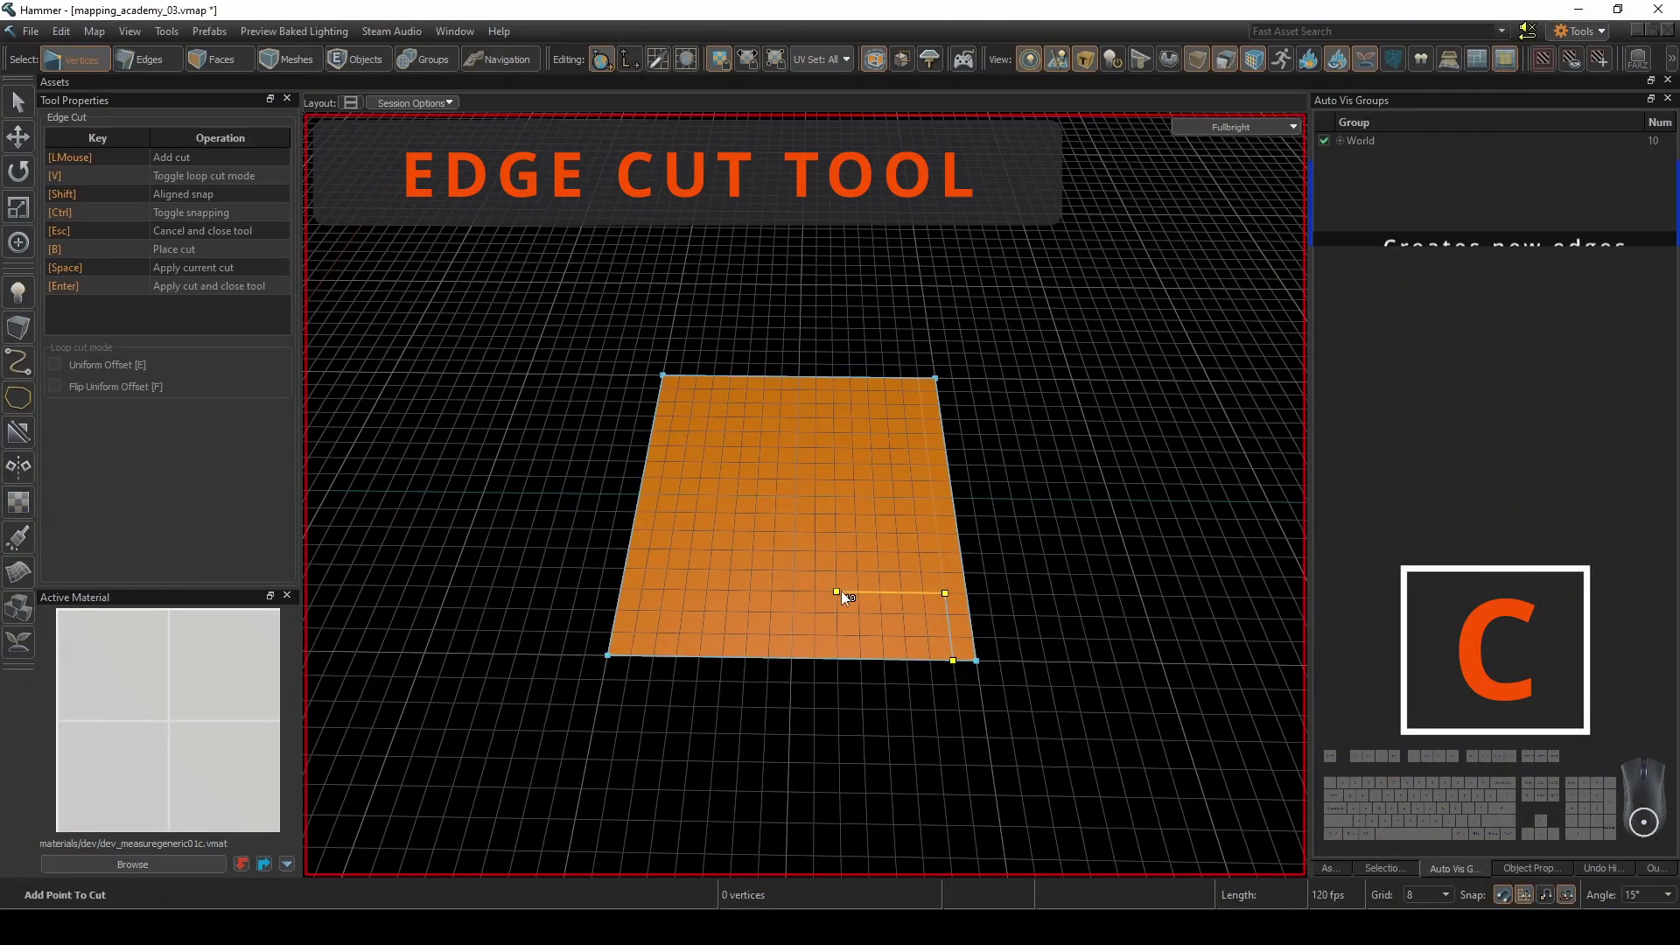
pyautogui.click(838, 592)
pyautogui.click(773, 551)
pyautogui.click(762, 493)
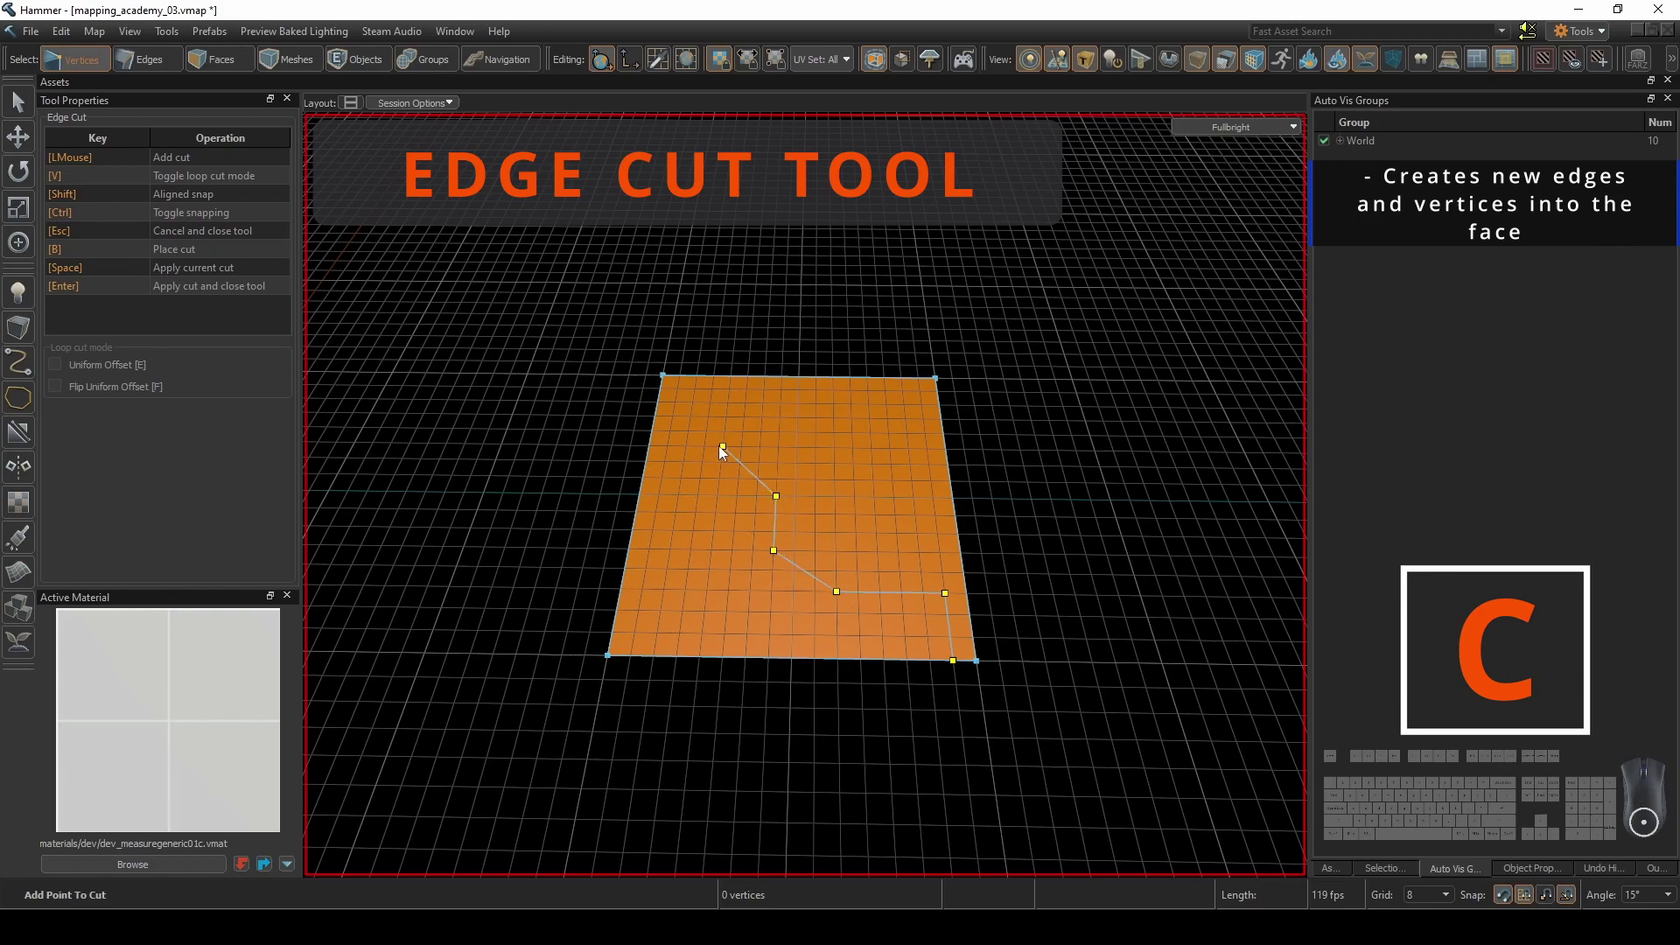
pyautogui.click(720, 446)
pyautogui.click(741, 402)
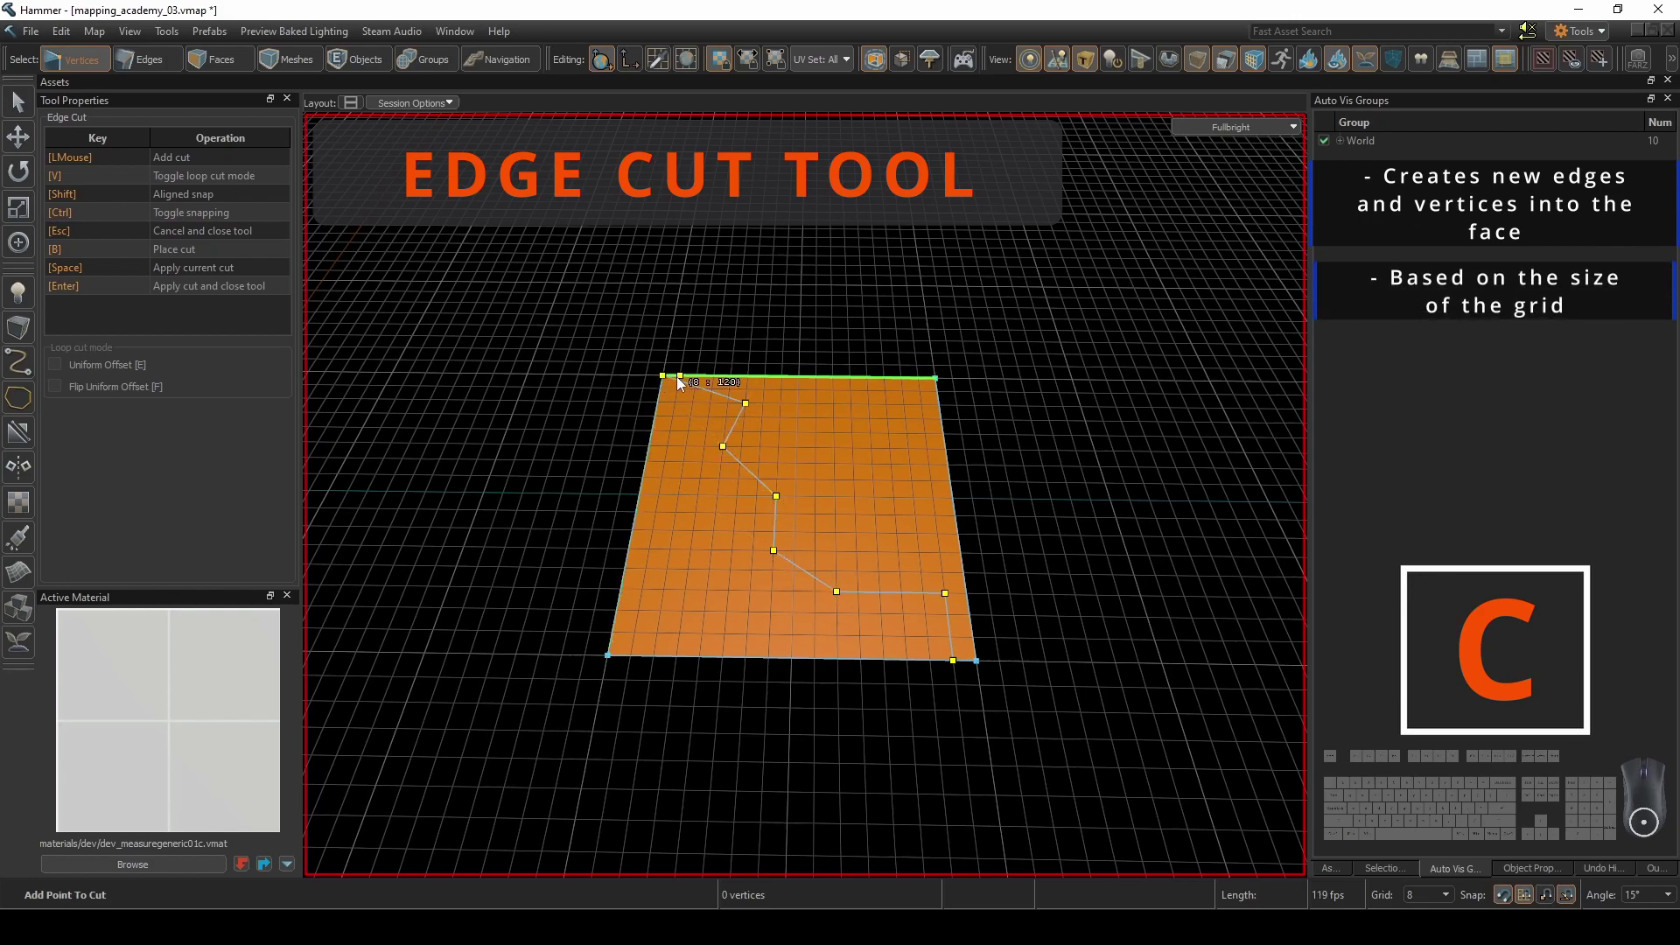
pyautogui.press('space')
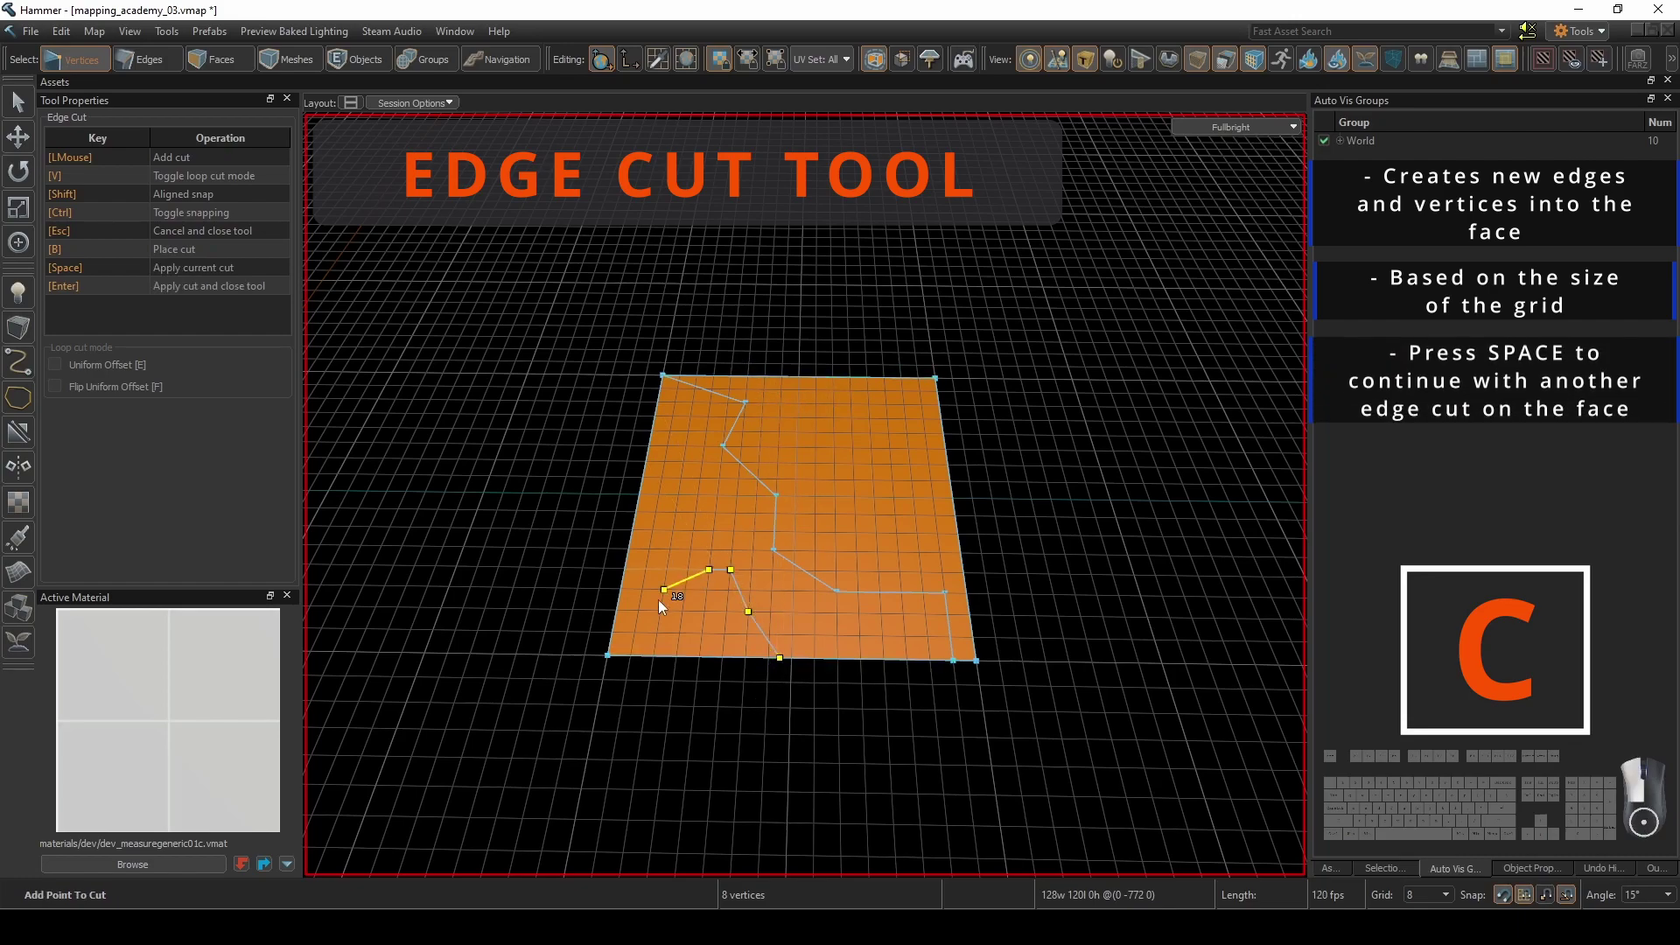
# Finish the extra corner cut and inspect the small and large faces it created.
pyautogui.press('Return')
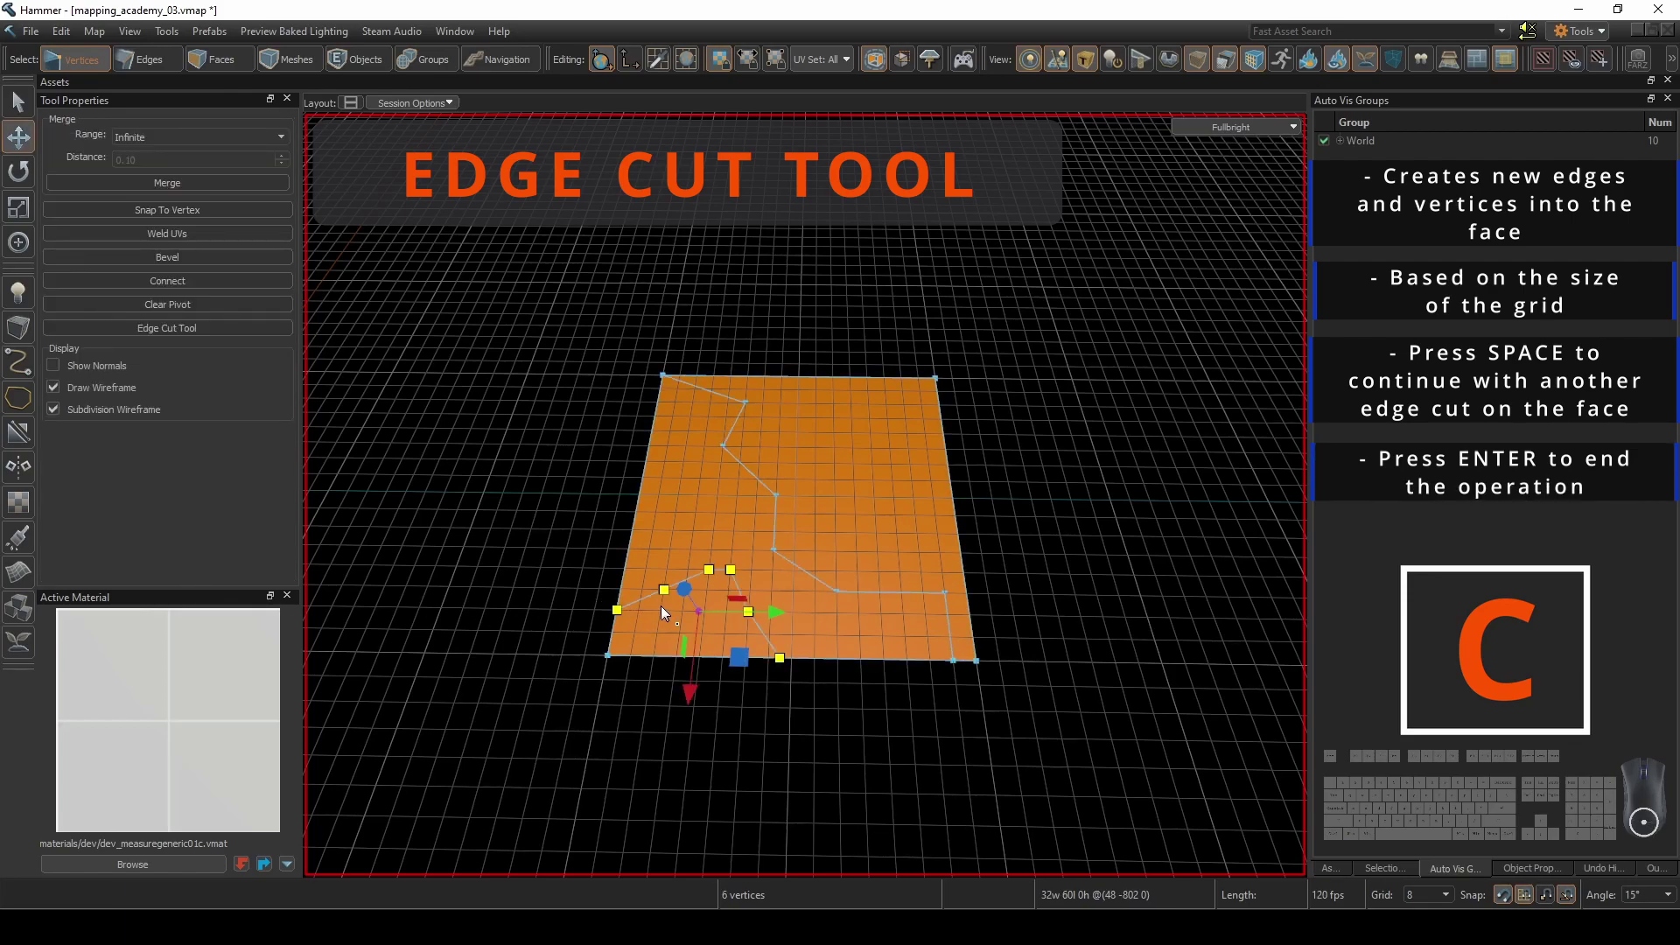
pyautogui.press('3')
pyautogui.click(803, 610)
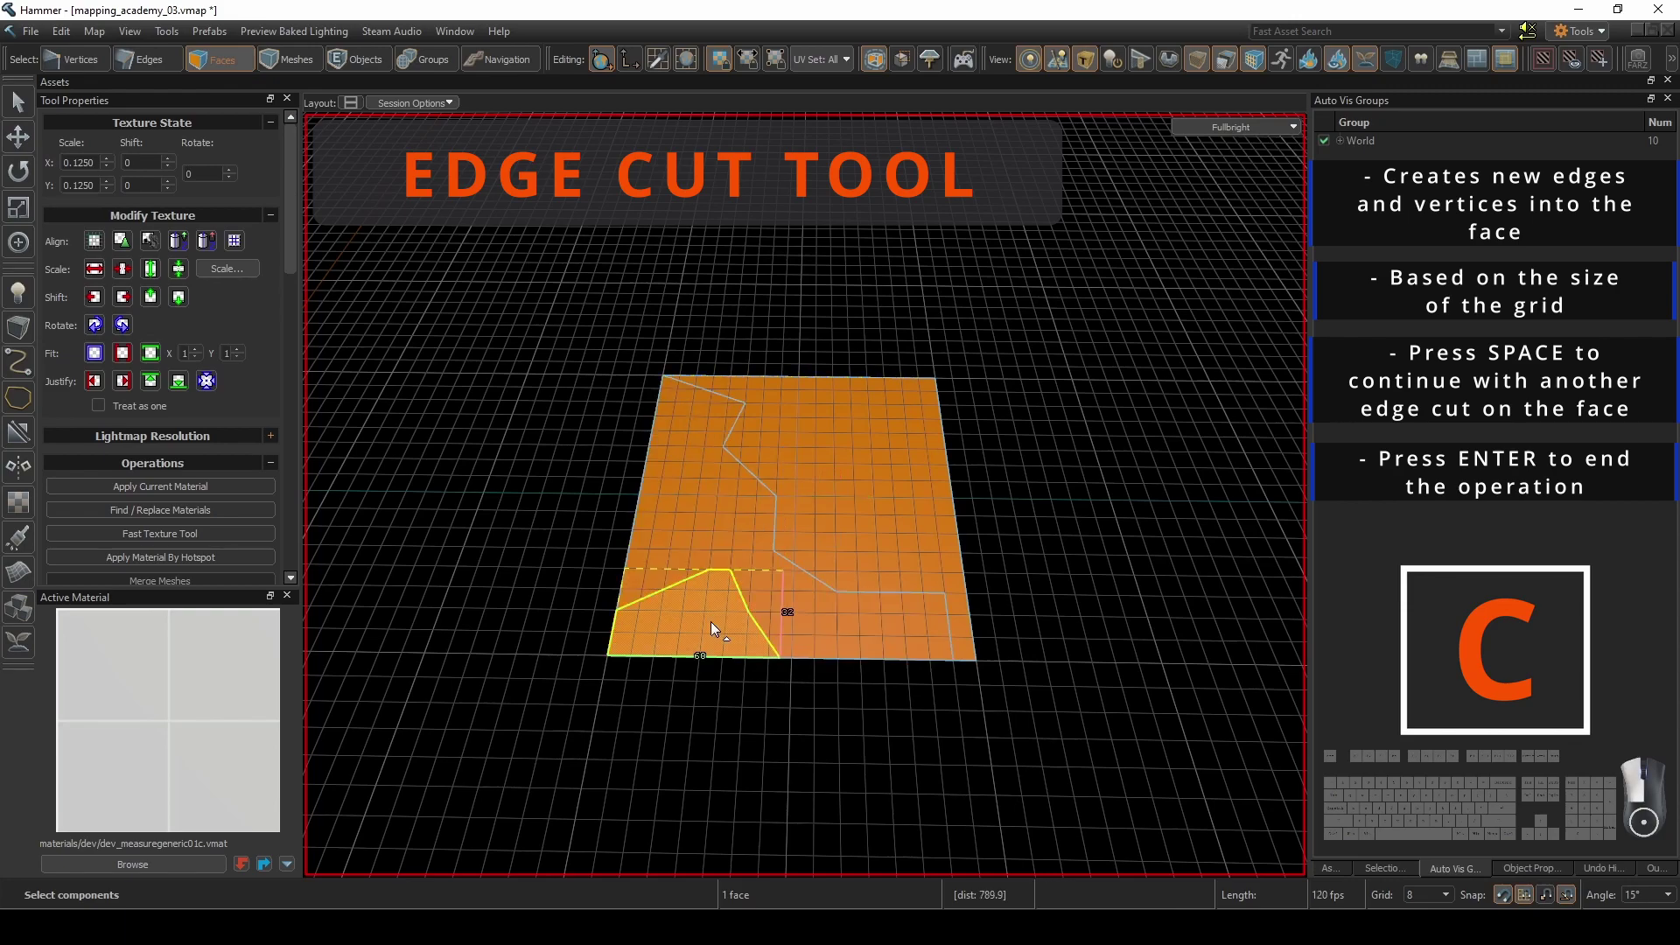
pyautogui.click(836, 501)
pyautogui.click(1078, 529)
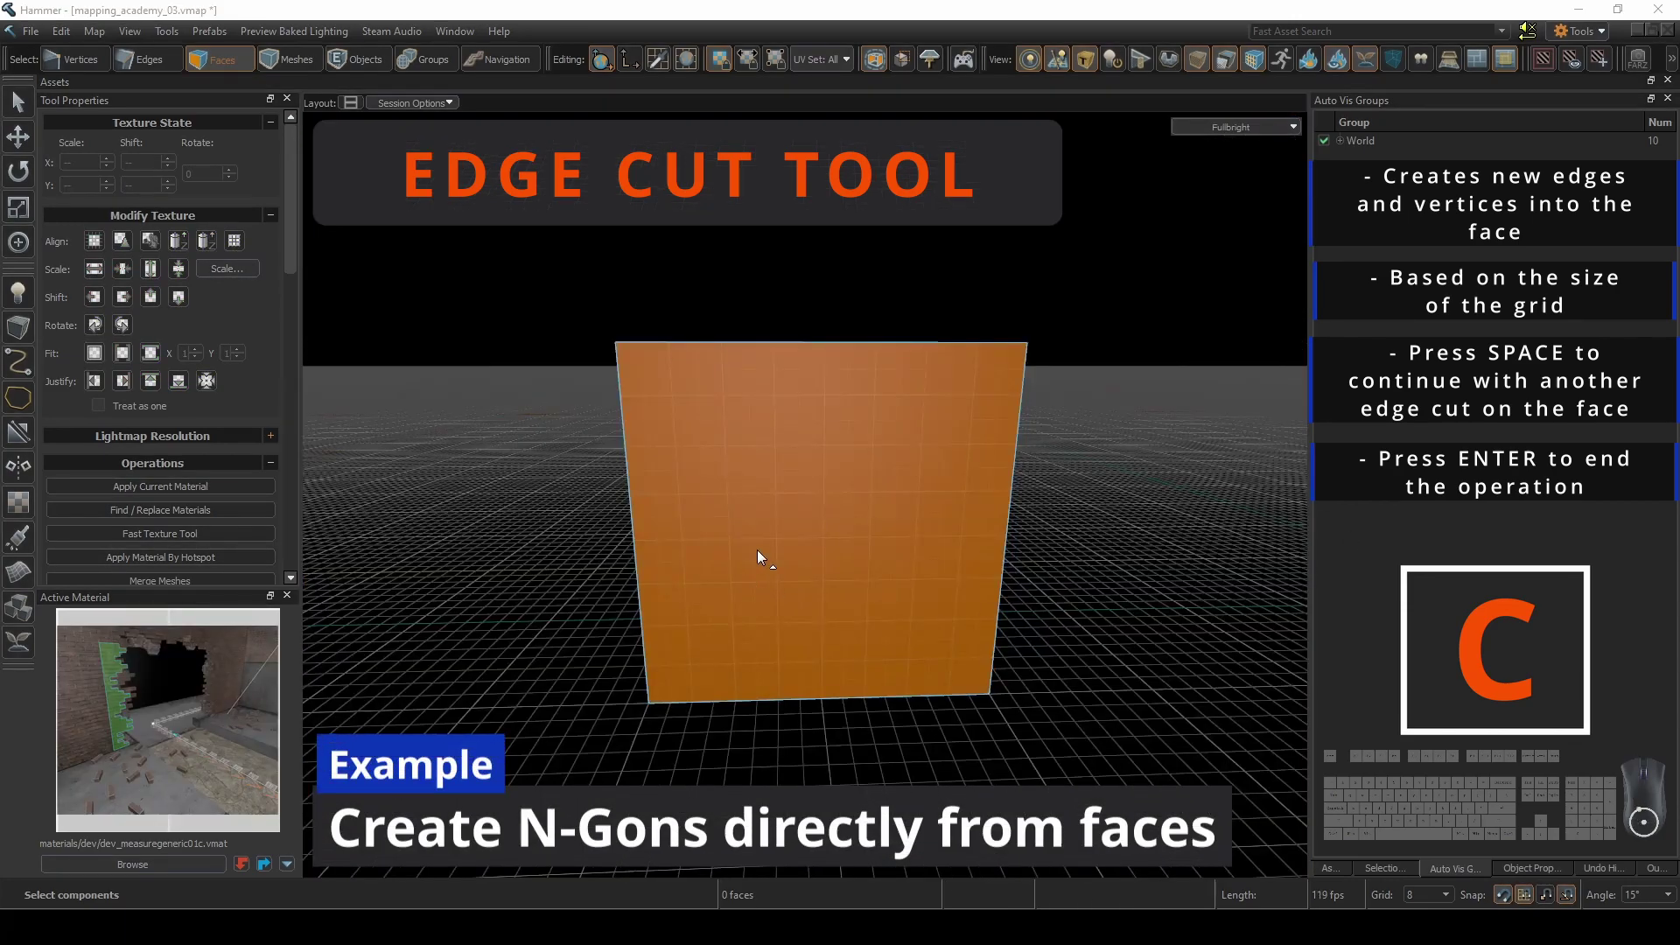
# Edge Cut a stair-step path across the orange wall from its right edge upward, then apply it.
pyautogui.press('c')
pyautogui.click(993, 657)
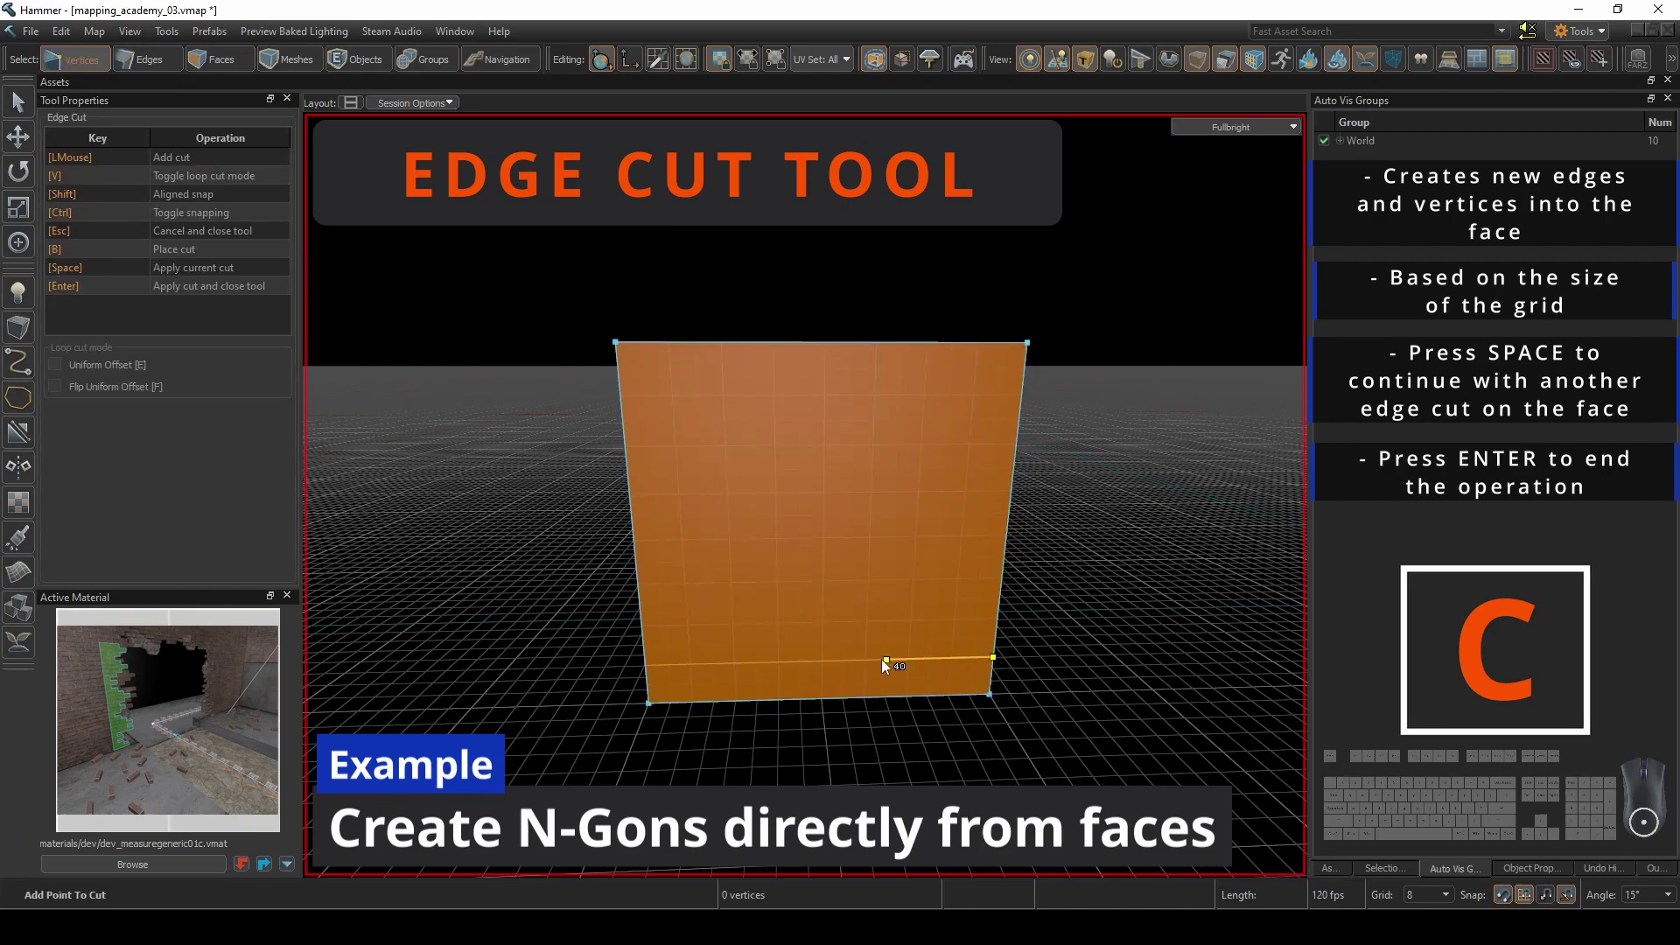
pyautogui.click(866, 659)
pyautogui.click(866, 641)
pyautogui.click(727, 494)
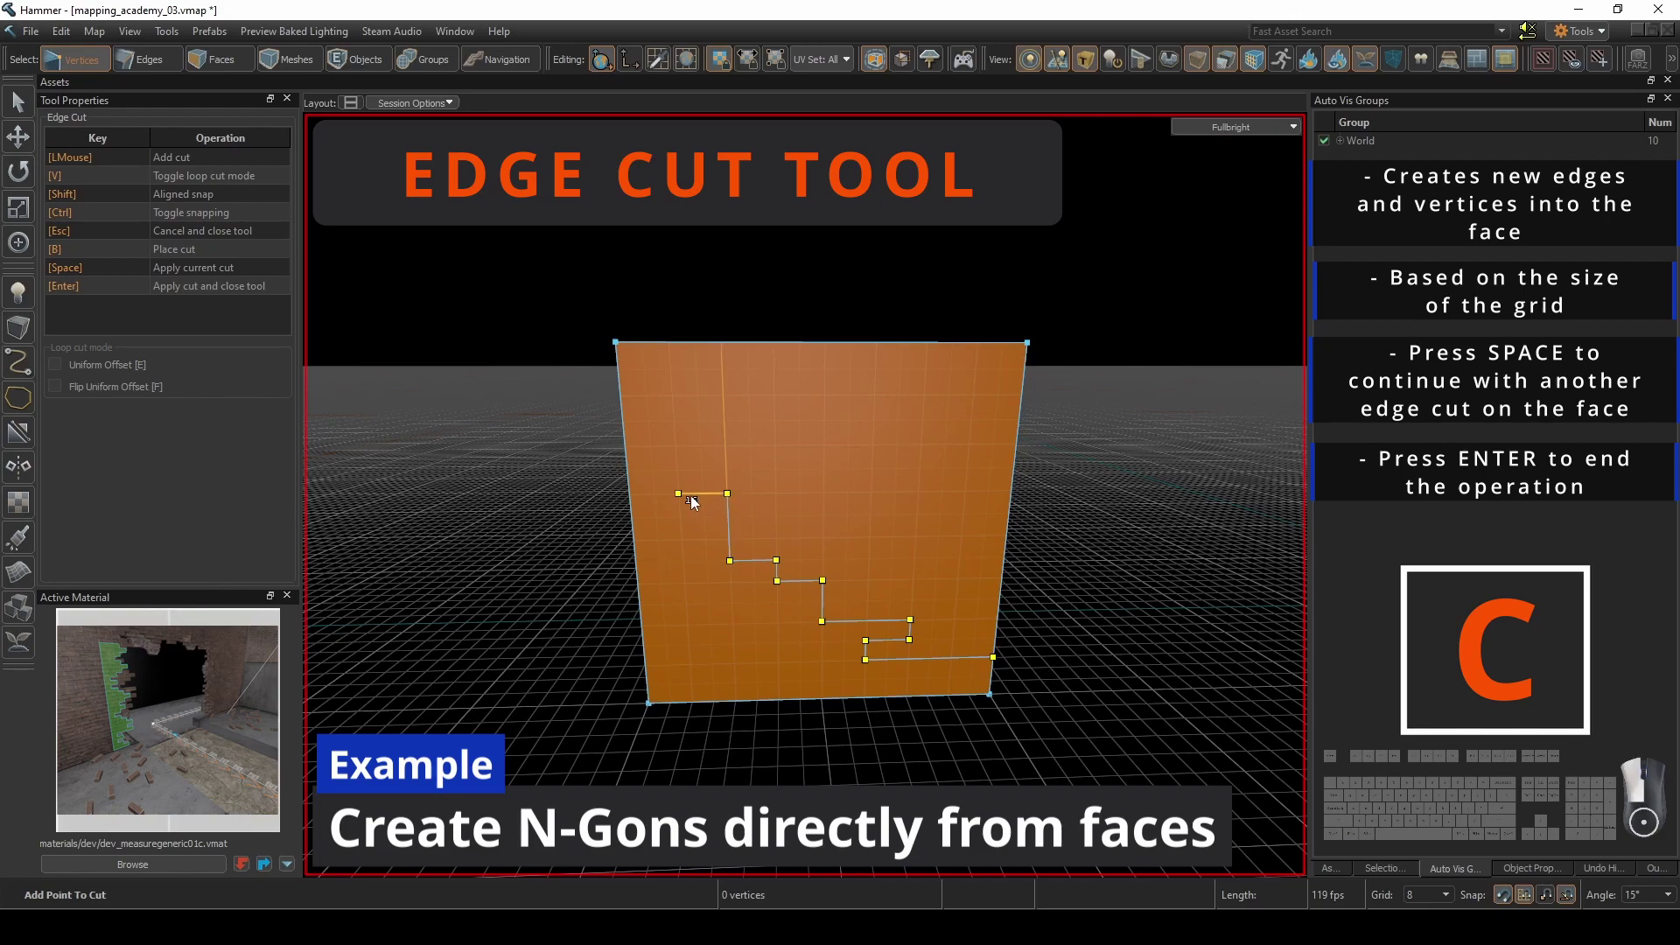
pyautogui.click(679, 493)
pyautogui.click(678, 470)
pyautogui.click(726, 470)
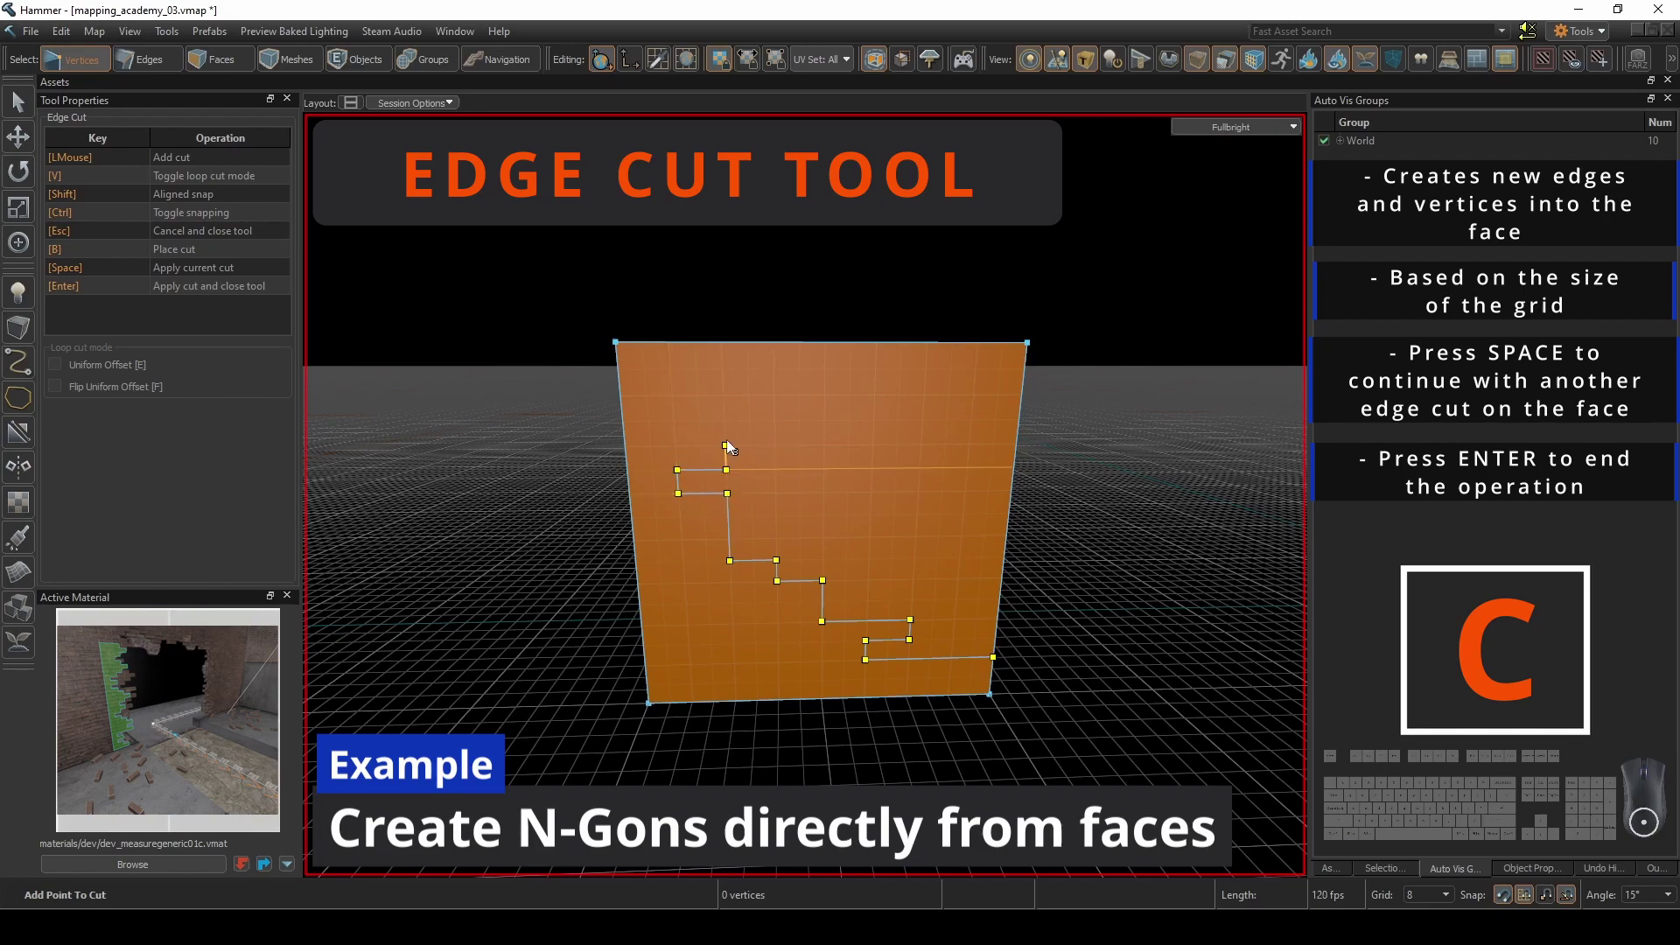
pyautogui.click(835, 401)
pyautogui.click(828, 371)
pyautogui.press('Return')
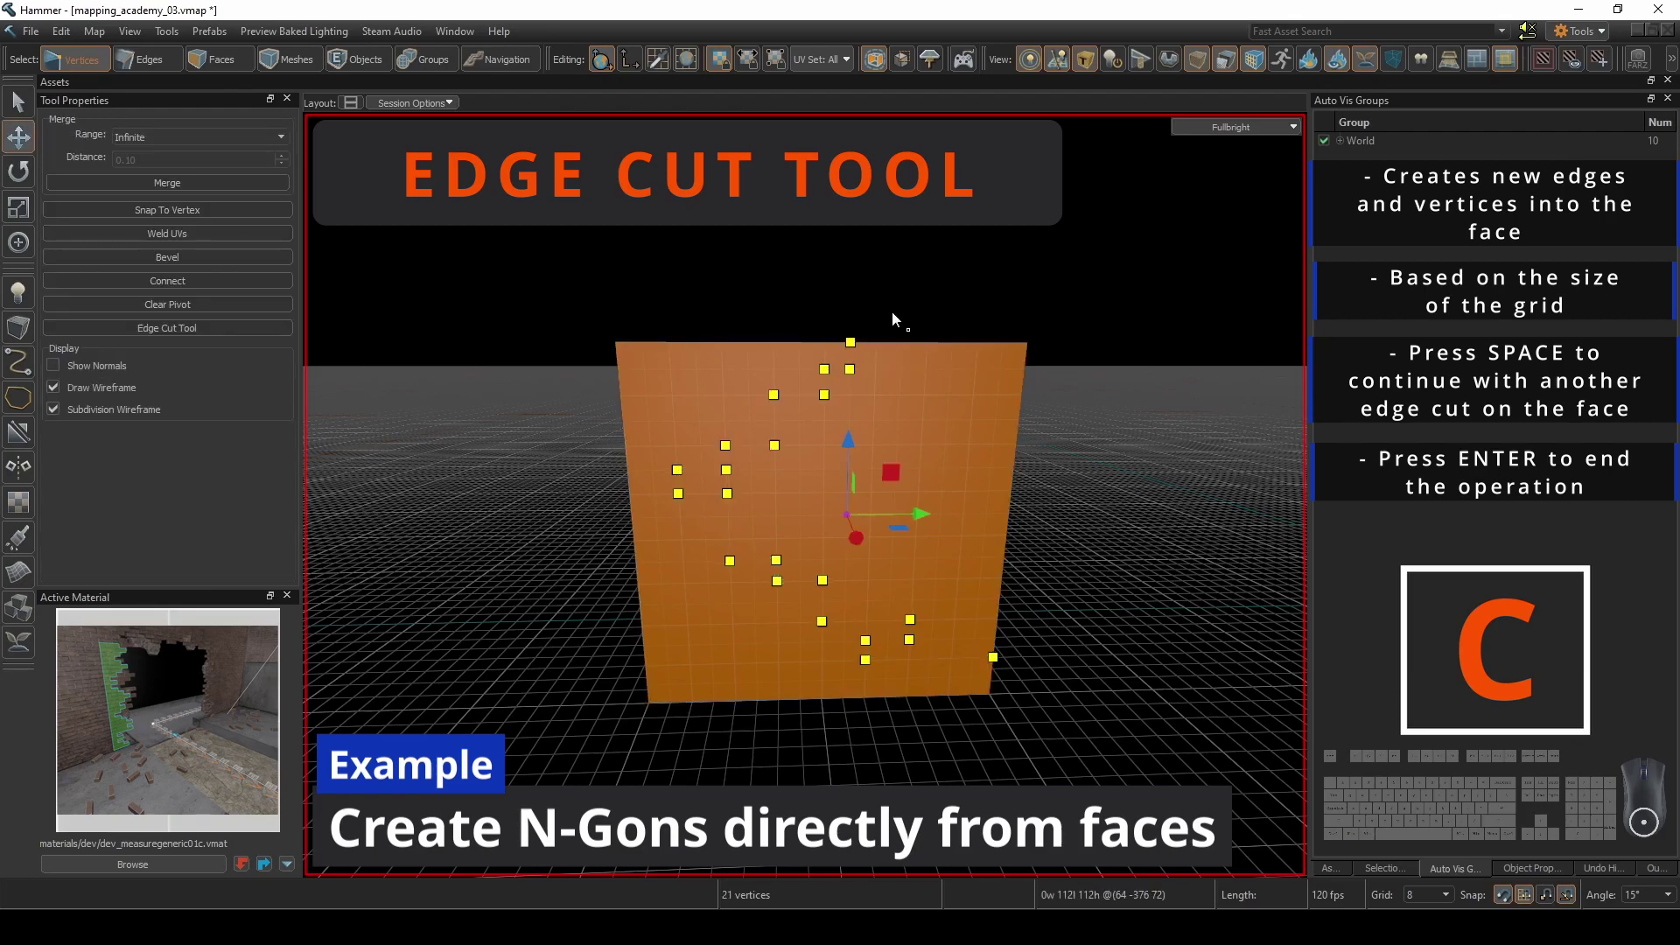
# Inspect the new stepped faces in face mode, then switch to a straight-on front view.
pyautogui.press('3')
pyautogui.click(722, 606)
pyautogui.moveTo(722, 606); pyautogui.dragTo(805, 495, button='right')
pyautogui.click(733, 595)
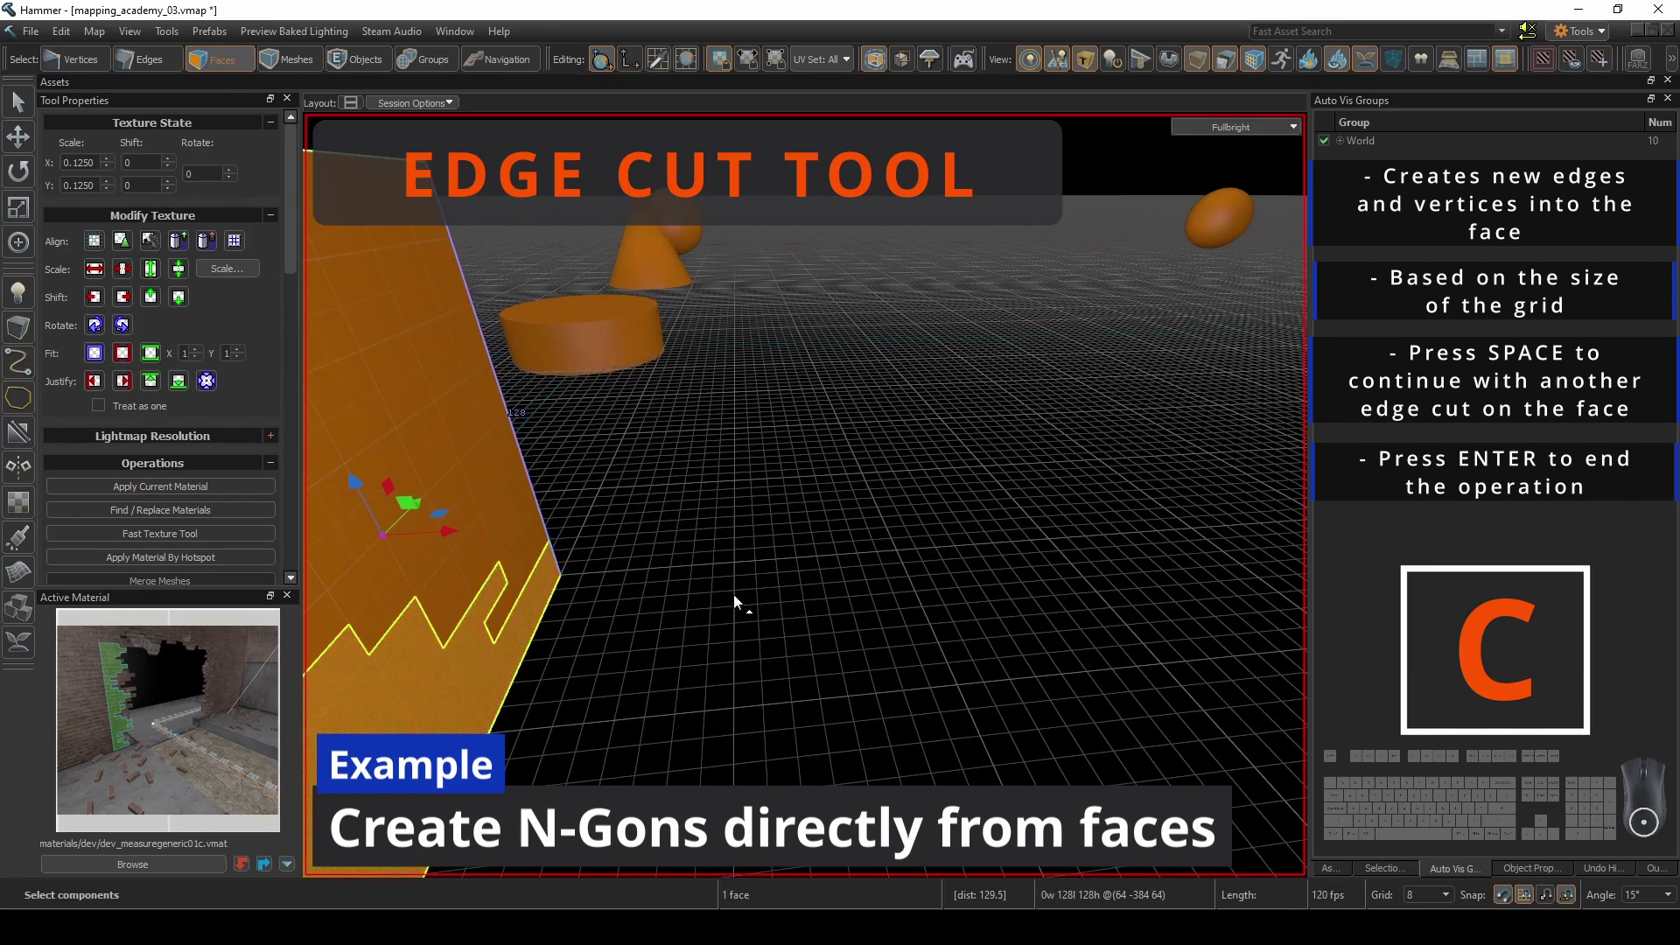
pyautogui.moveTo(733, 595); pyautogui.dragTo(806, 495, button='right')
pyautogui.press('w')
pyautogui.click(829, 639)
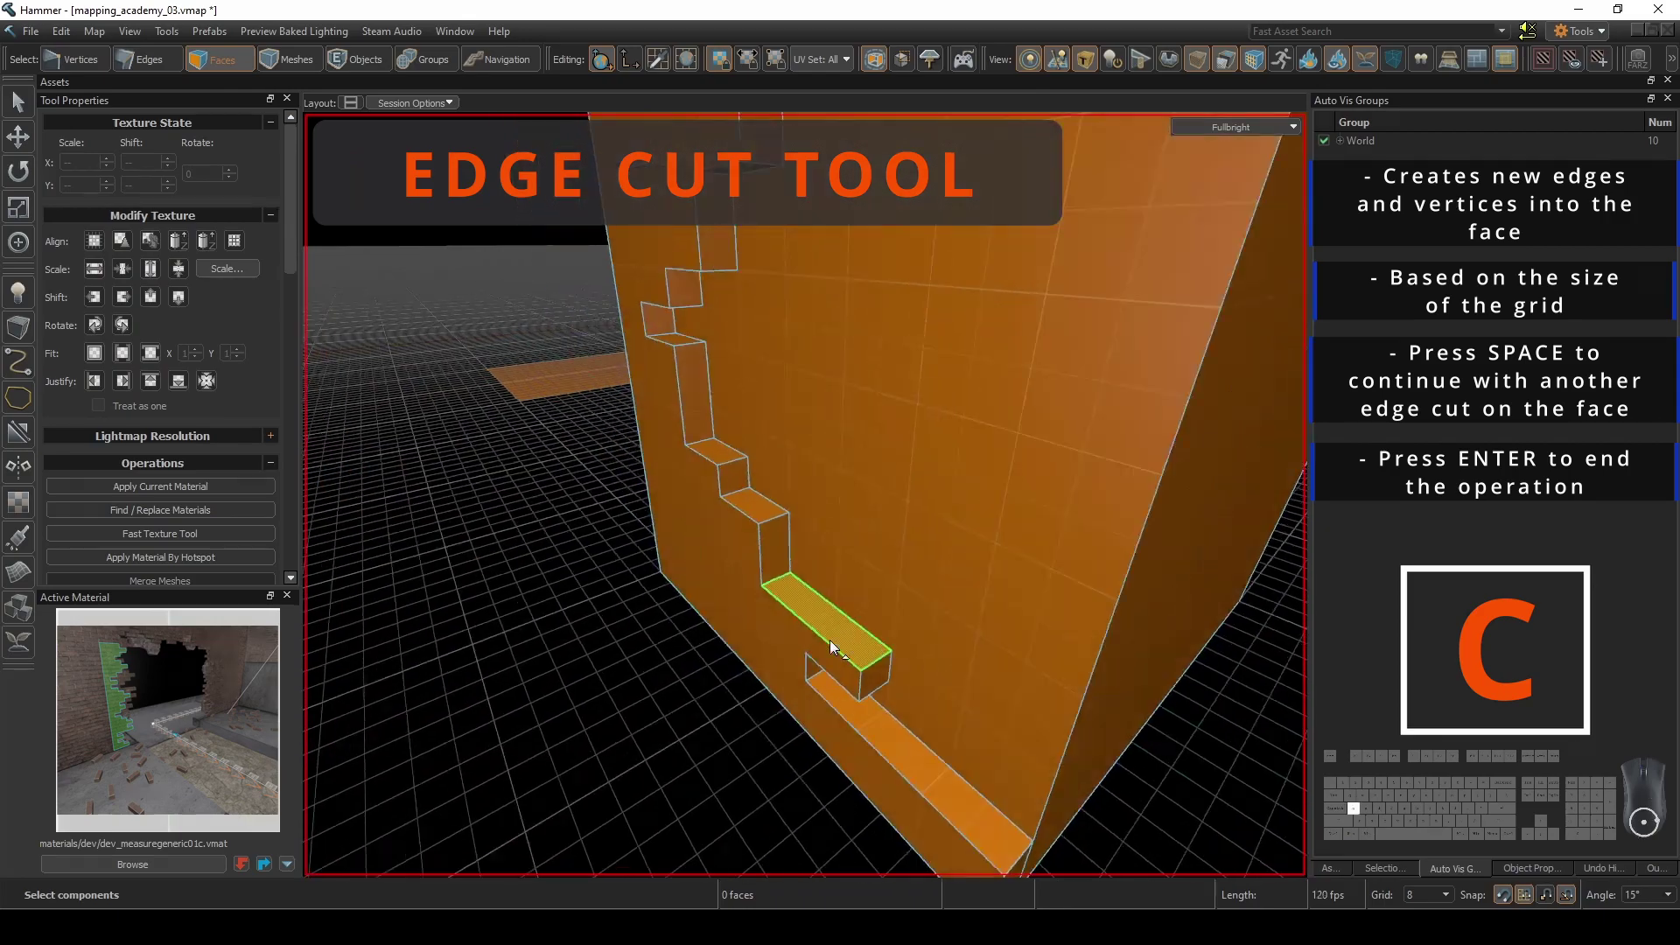
pyautogui.moveTo(830, 639); pyautogui.dragTo(805, 495, button='right')
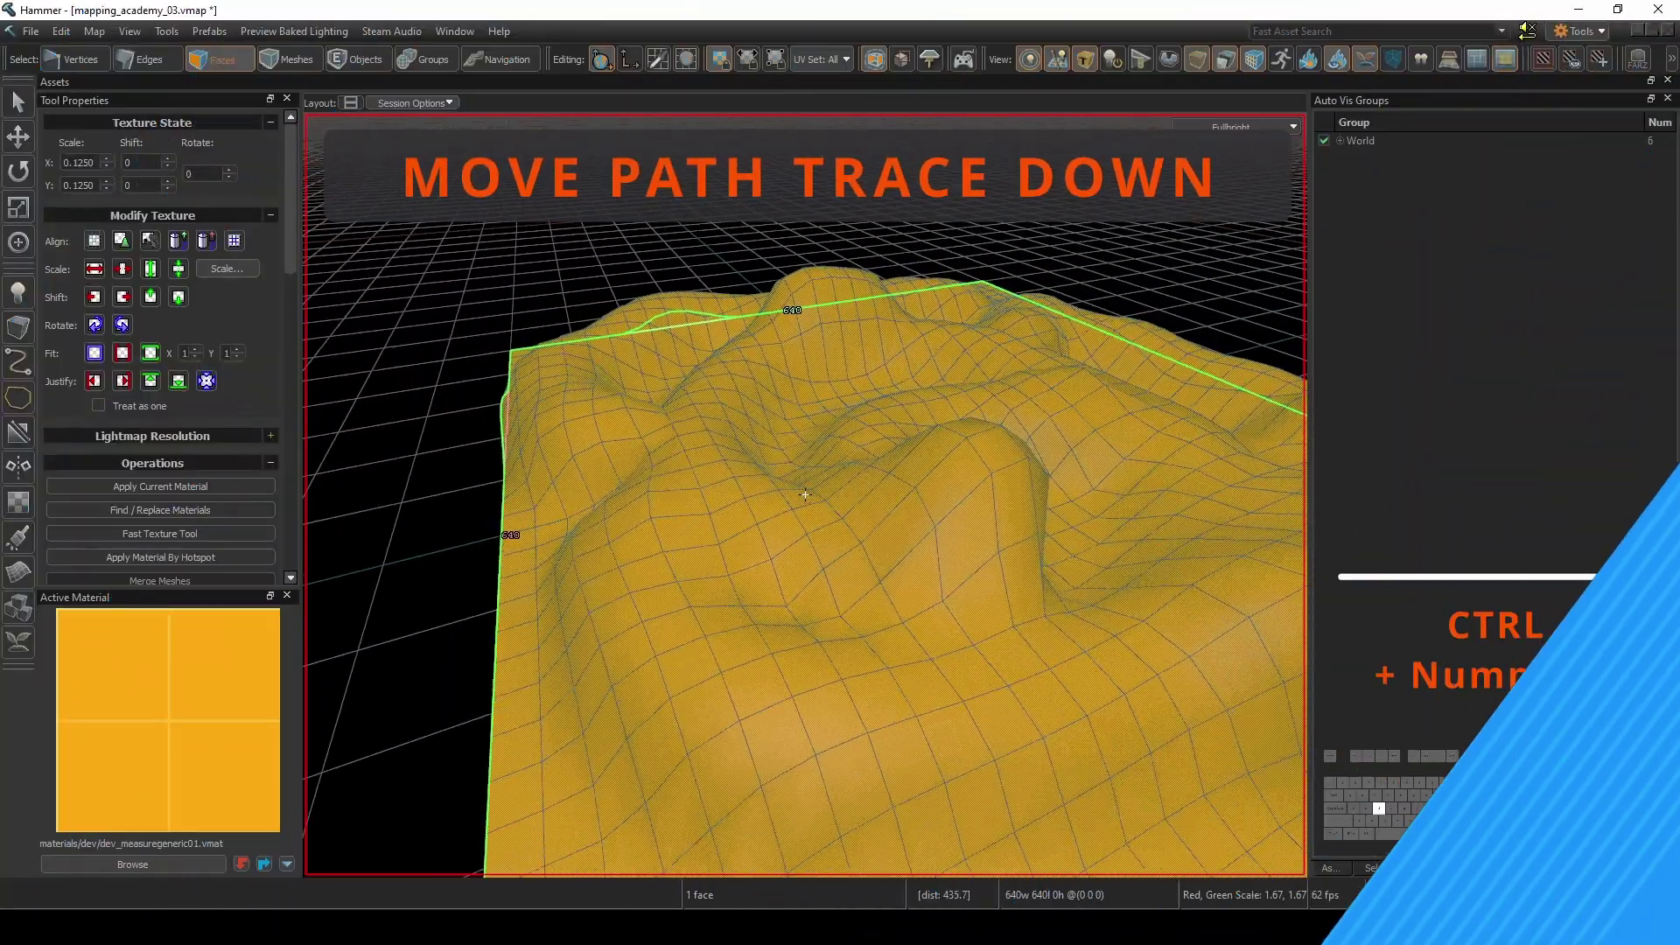
pyautogui.press('ctrl+KP_1')
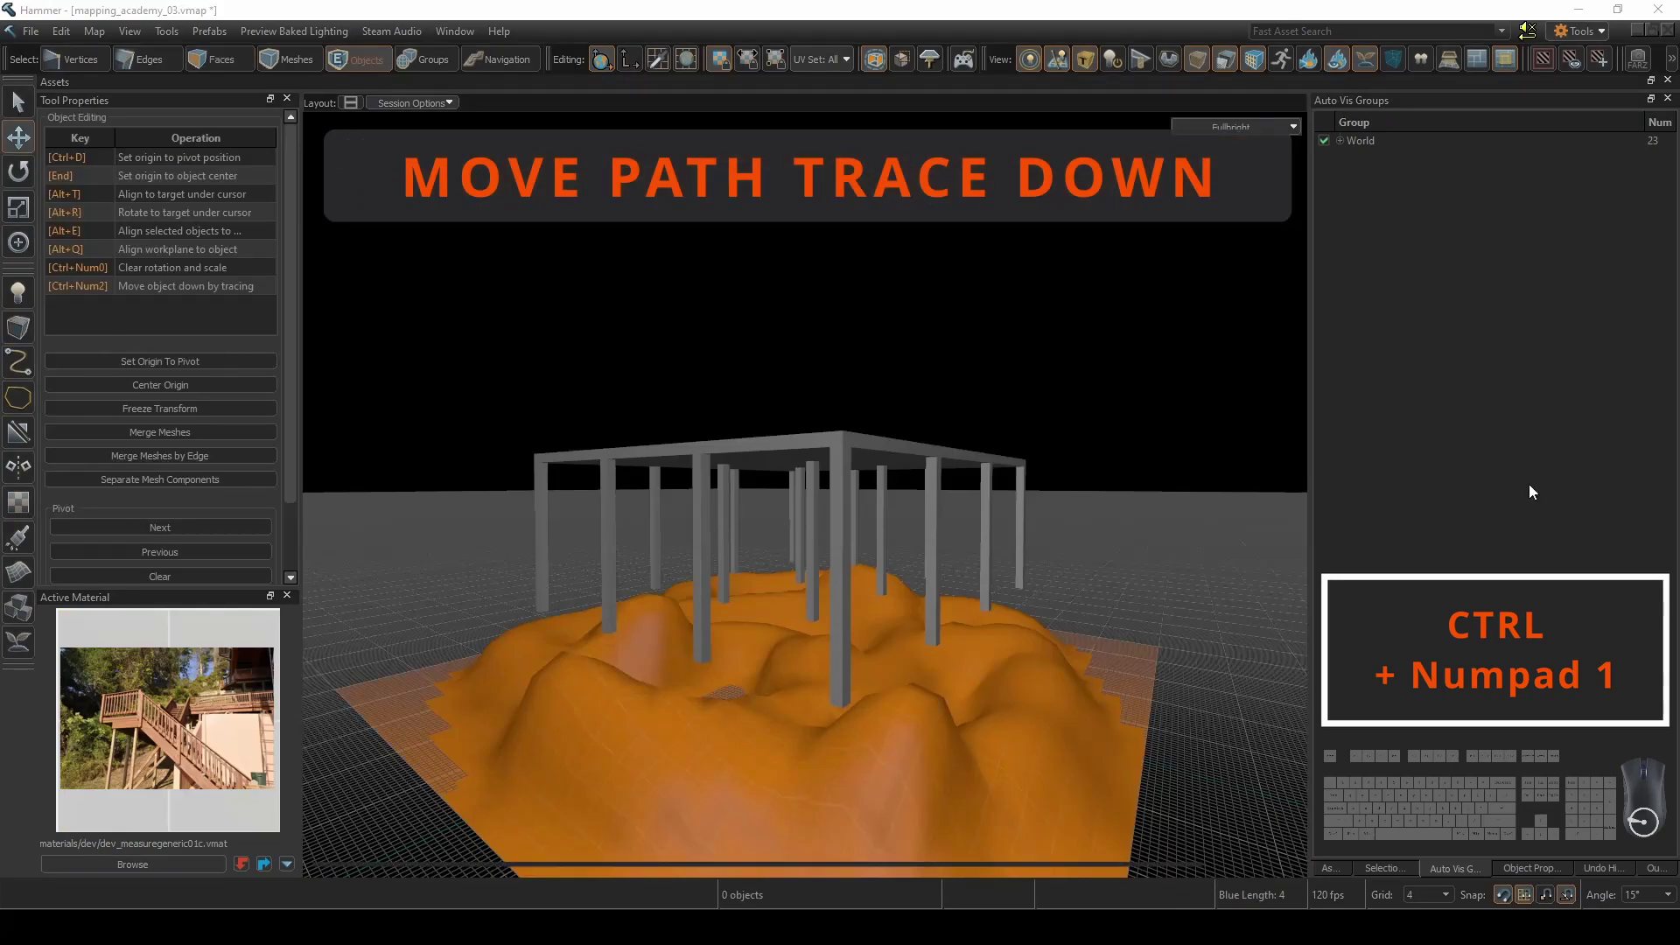
# Select the patio structure and lasso the vertices at the bottoms of its columns.
pyautogui.moveTo(763, 481); pyautogui.dragTo(763, 482, button='right')
pyautogui.click(791, 493)
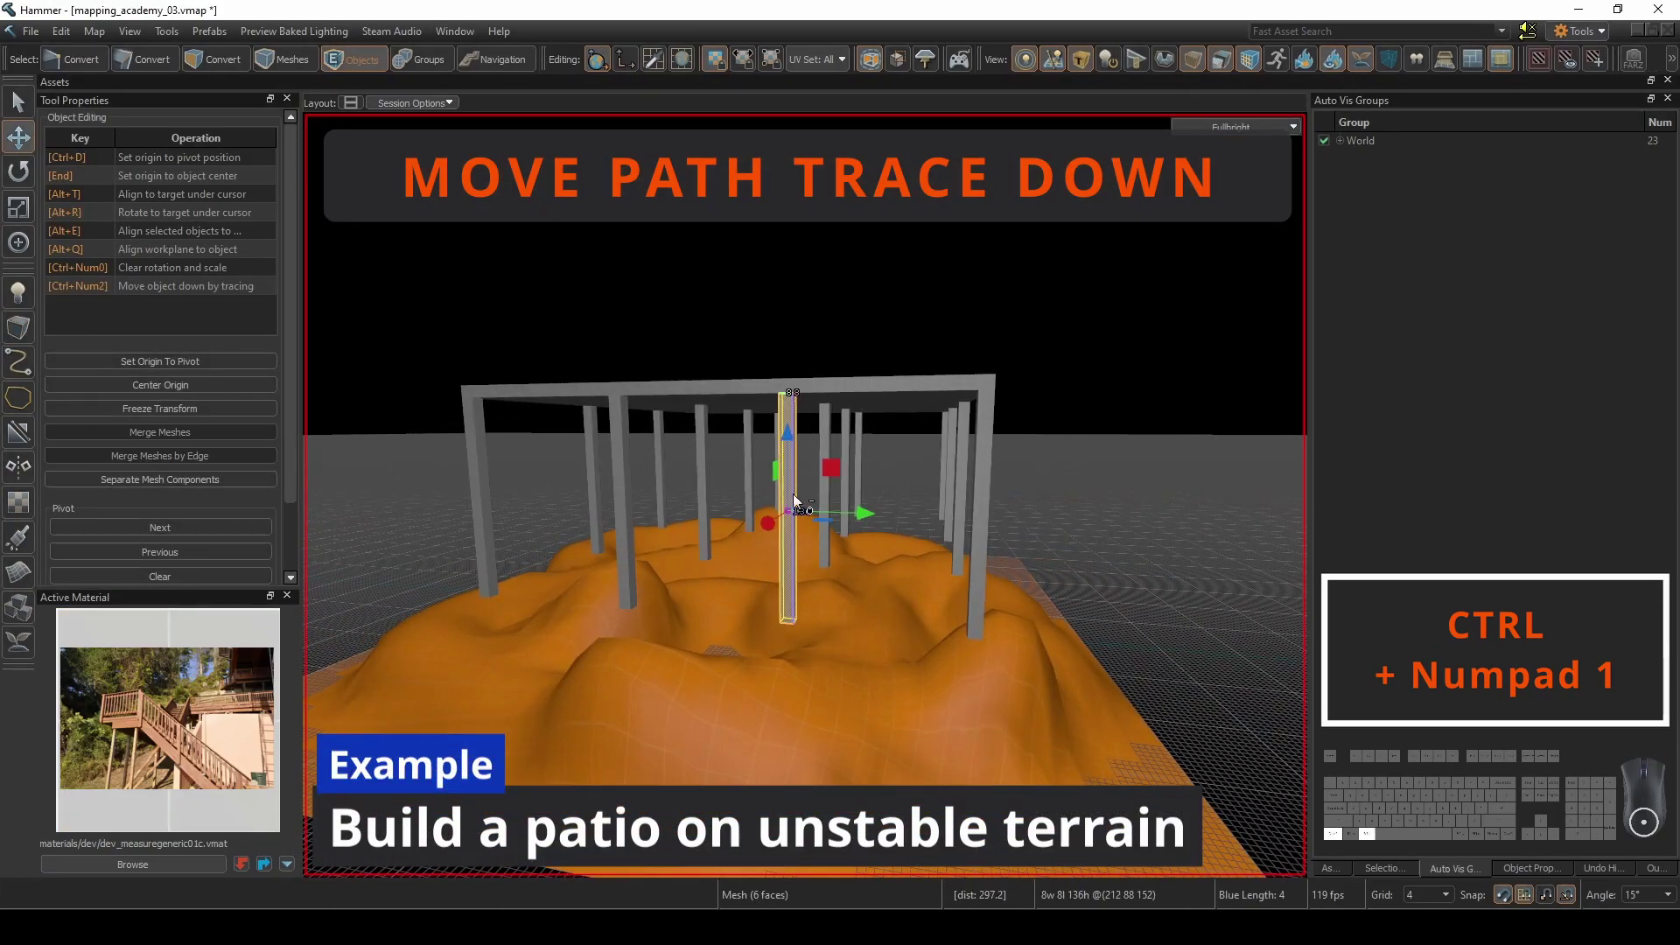
pyautogui.hotkey('ctrl', 'a')
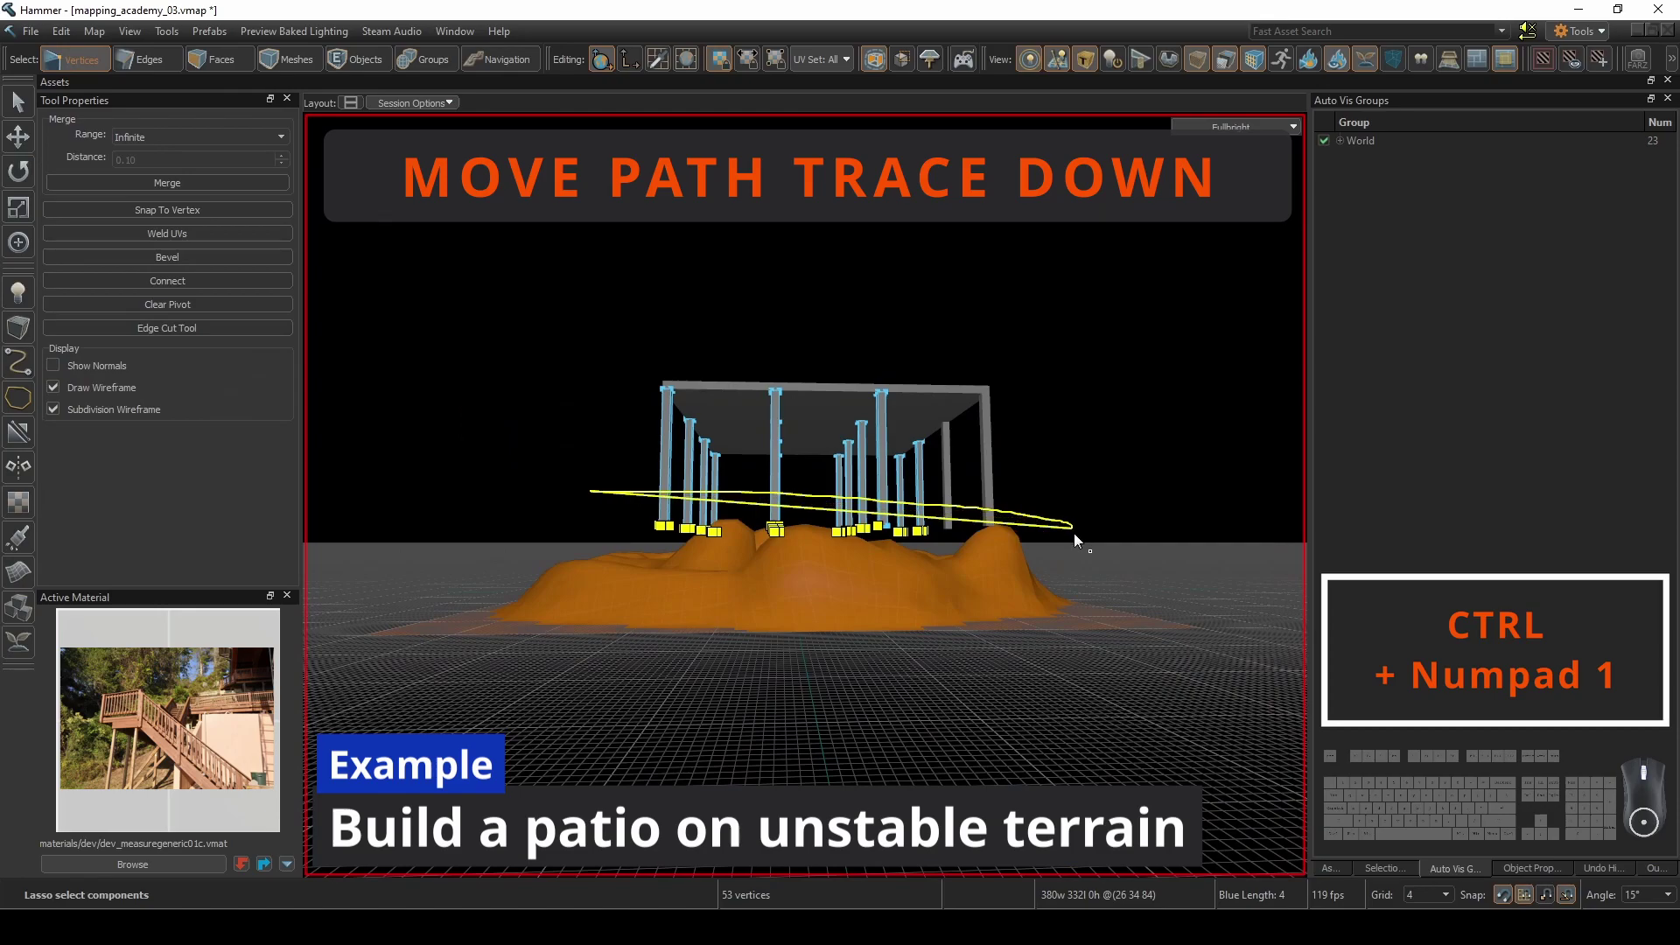
pyautogui.moveTo(678, 555); pyautogui.dragTo(678, 551)
pyautogui.scroll(6, 679, 542)
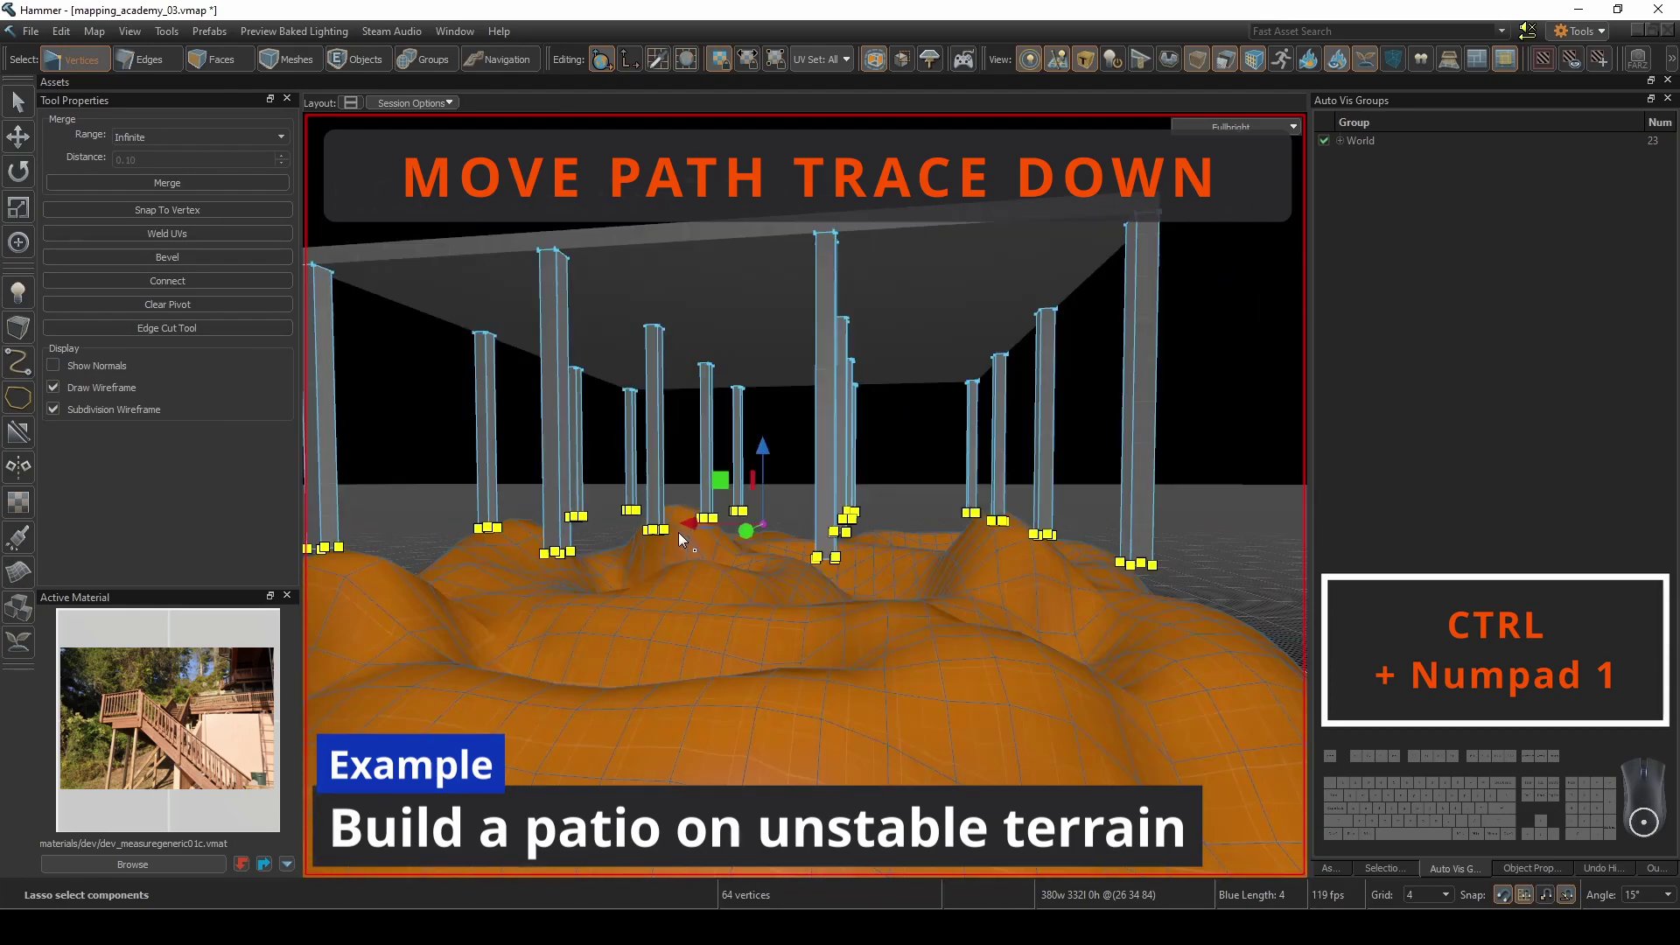
# Trace the column-base vertices down onto the lumpy terrain with Move Path Trace Down (Ctrl+Numpad 1).
pyautogui.press('ctrl+KP_1')
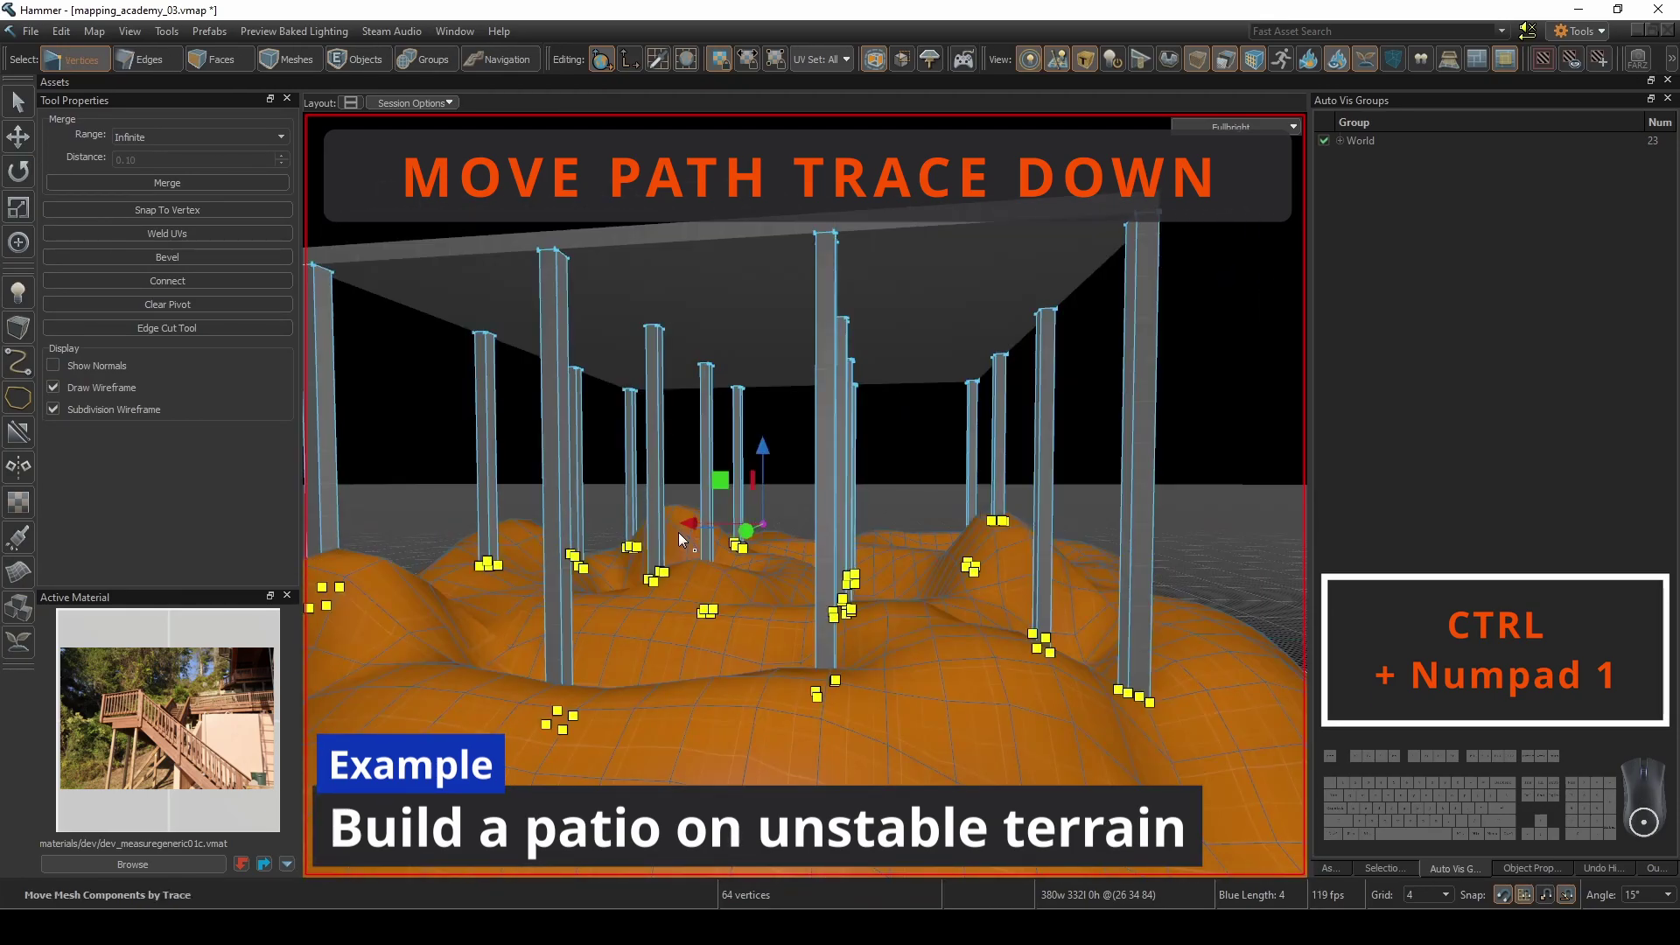
pyautogui.scroll(3, 805, 495)
pyautogui.scroll(8, 805, 495)
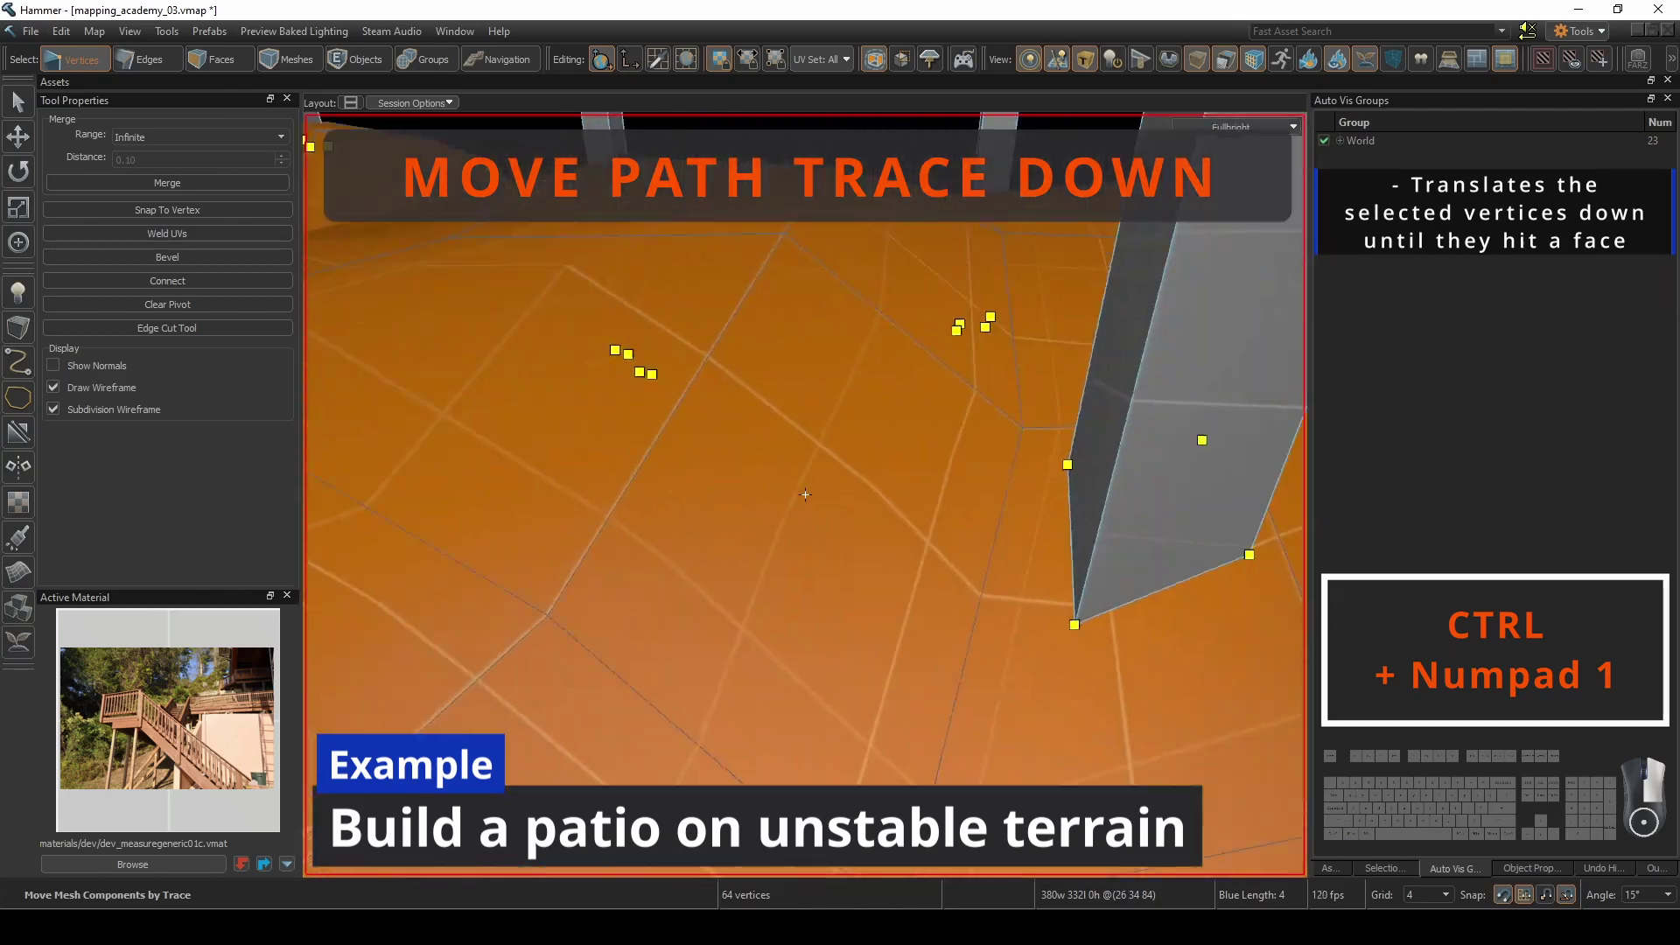
pyautogui.scroll(-10, 805, 495)
pyautogui.scroll(10, 805, 494)
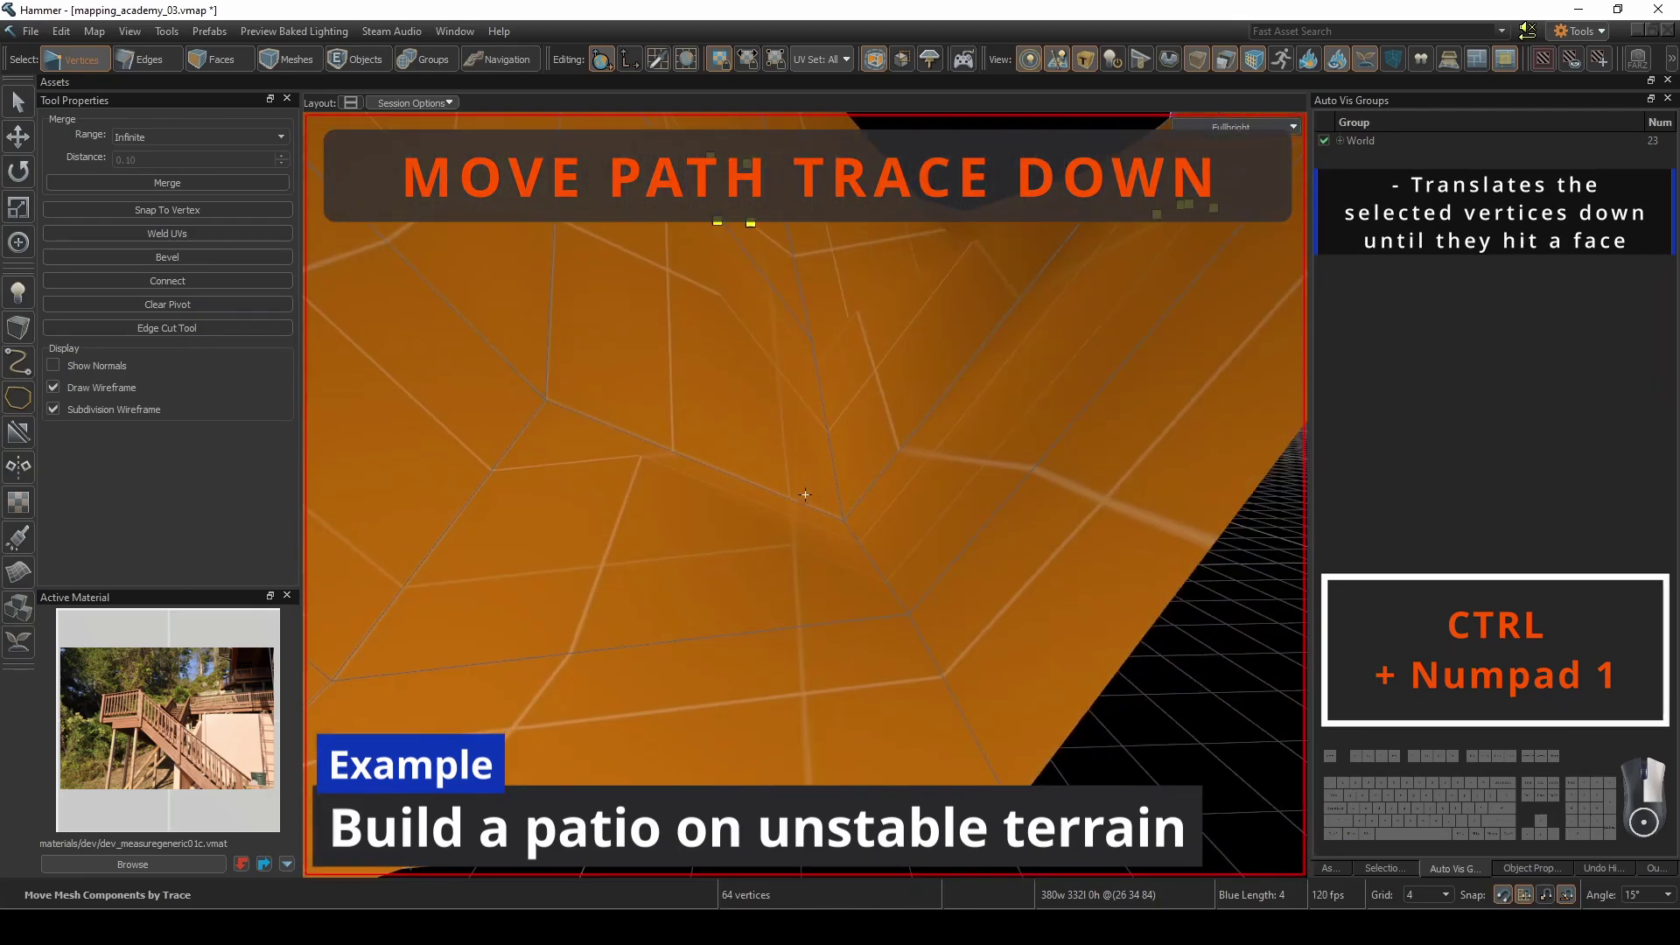
pyautogui.moveTo(805, 495); pyautogui.dragTo(806, 494, button='right')
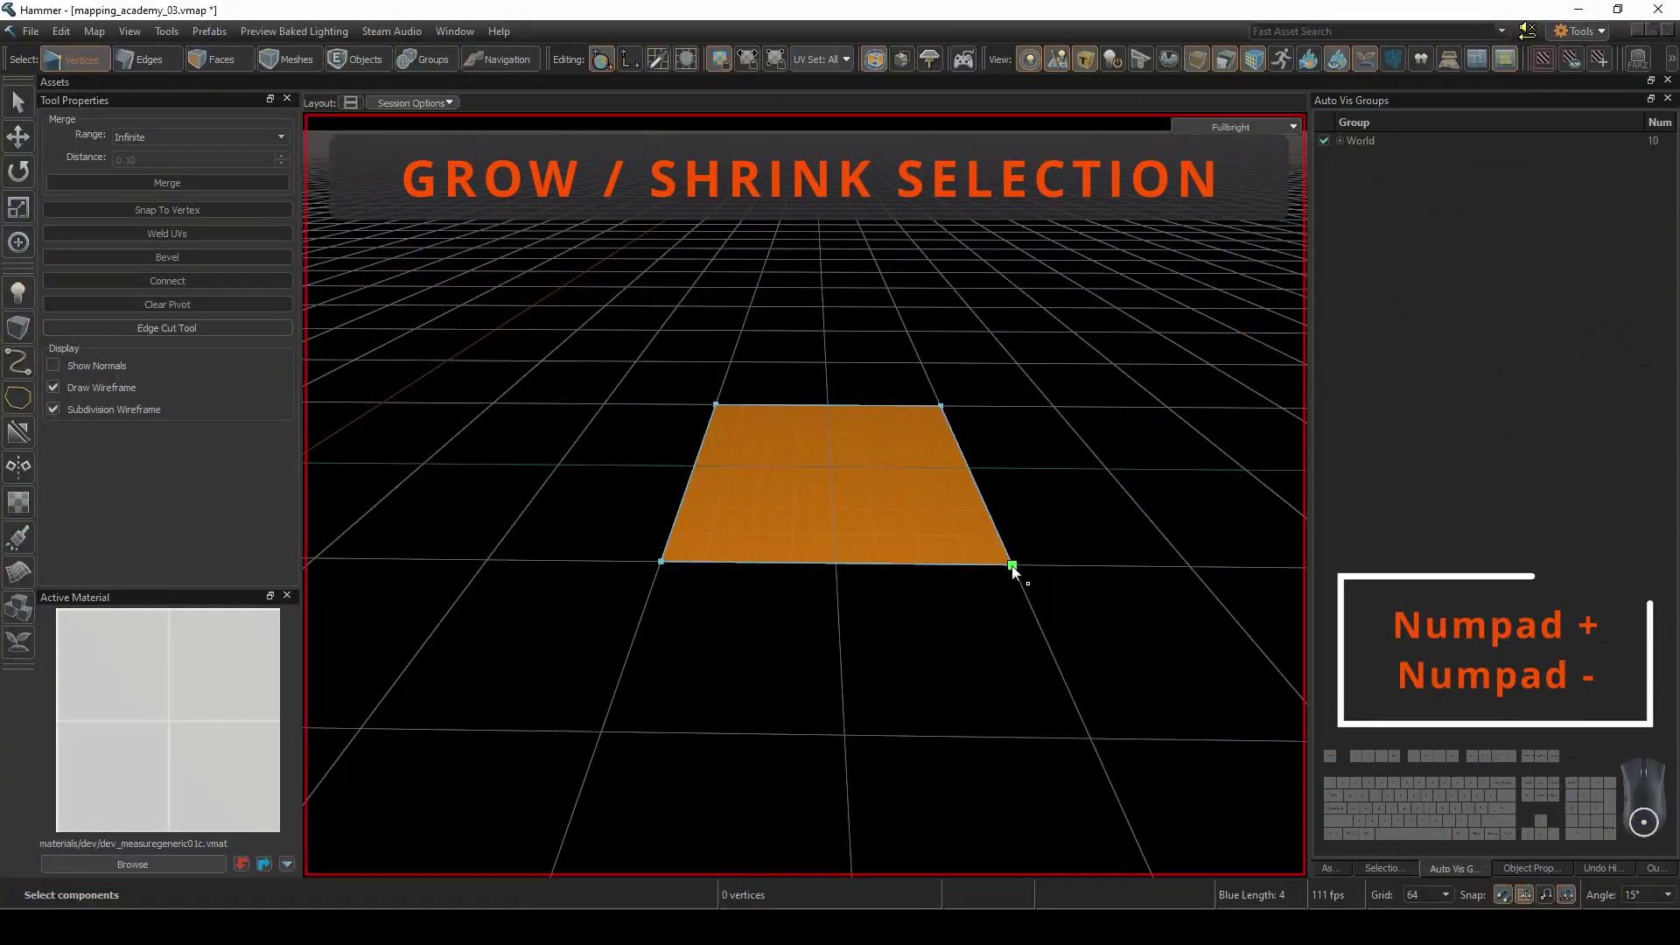
# Grow single corner-vertex selections on the flat plane and the cube to their connected vertices.
pyautogui.click(1015, 564)
pyautogui.press('KP_Add')
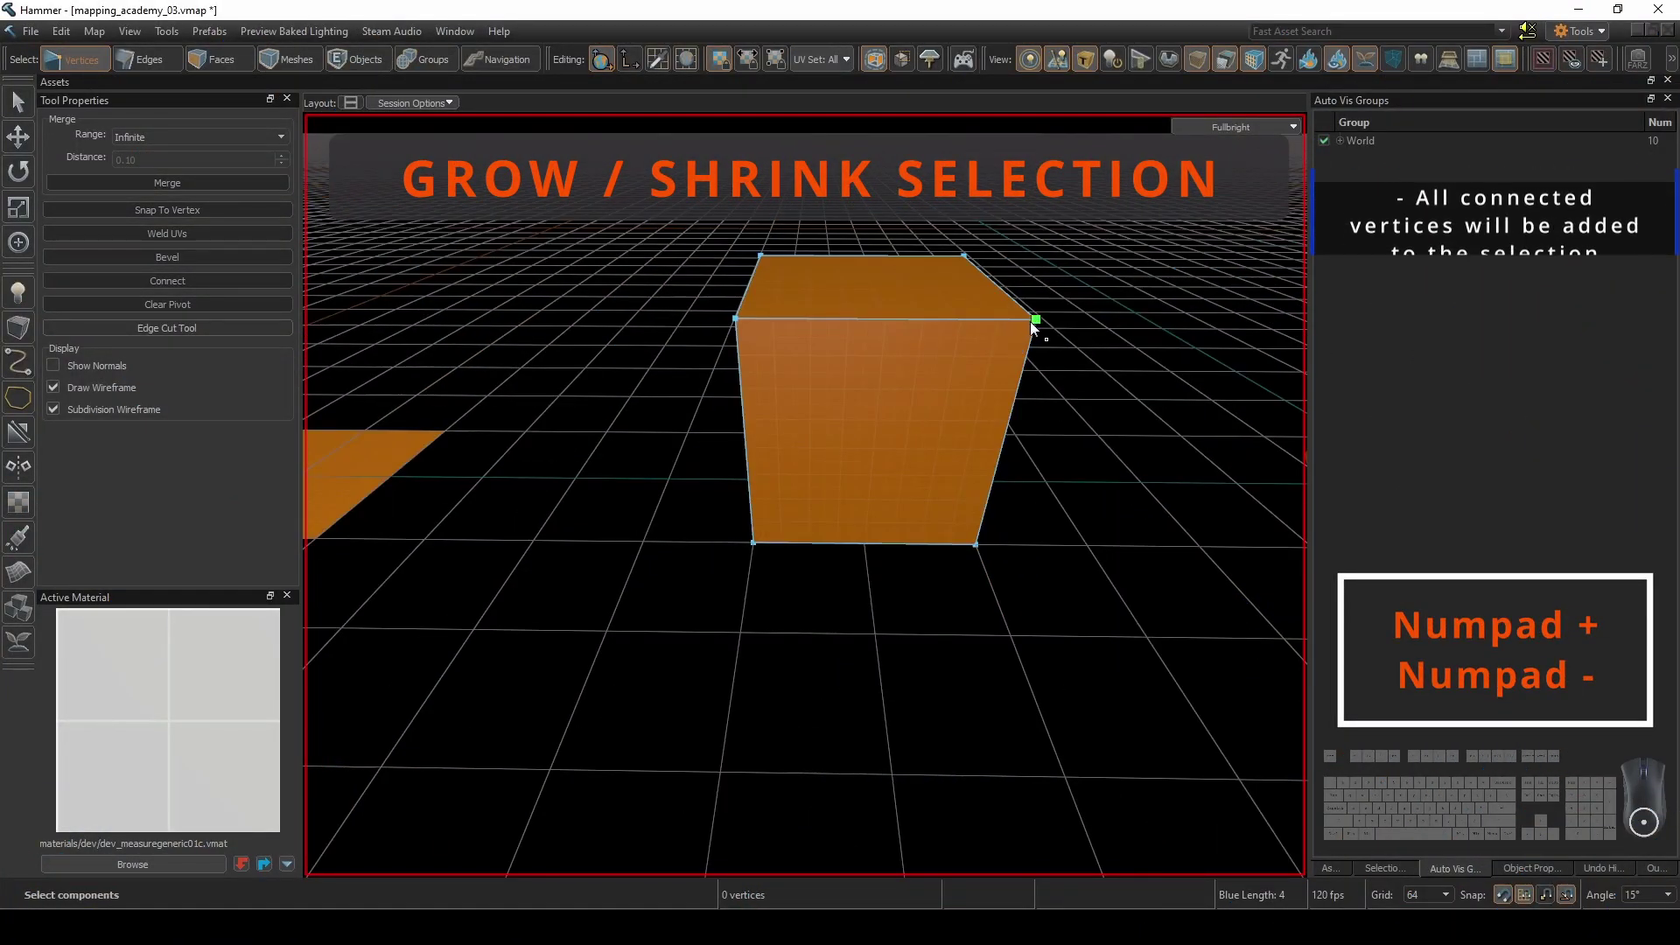
pyautogui.click(1036, 320)
pyautogui.press('KP_Add')
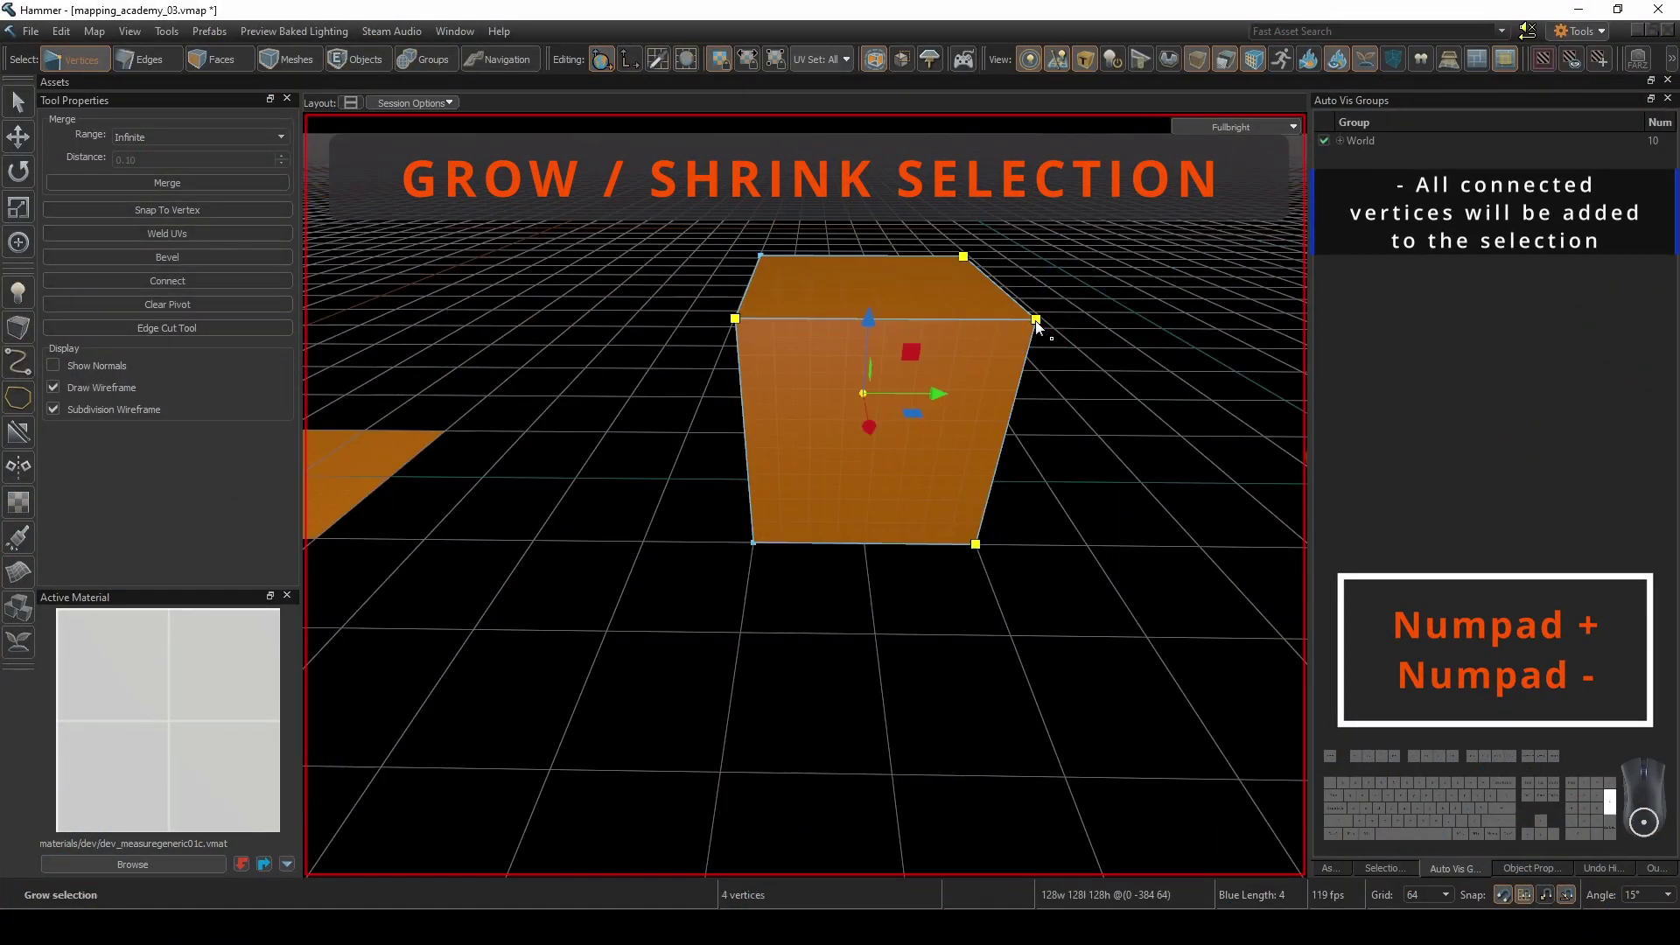
# Grow a front cylinder vertex selection twice to its neighbouring vertices.
pyautogui.press('d')
pyautogui.moveTo(1036, 320); pyautogui.dragTo(733, 497, button='right')
pyautogui.press('a')
pyautogui.press('KP_Add')
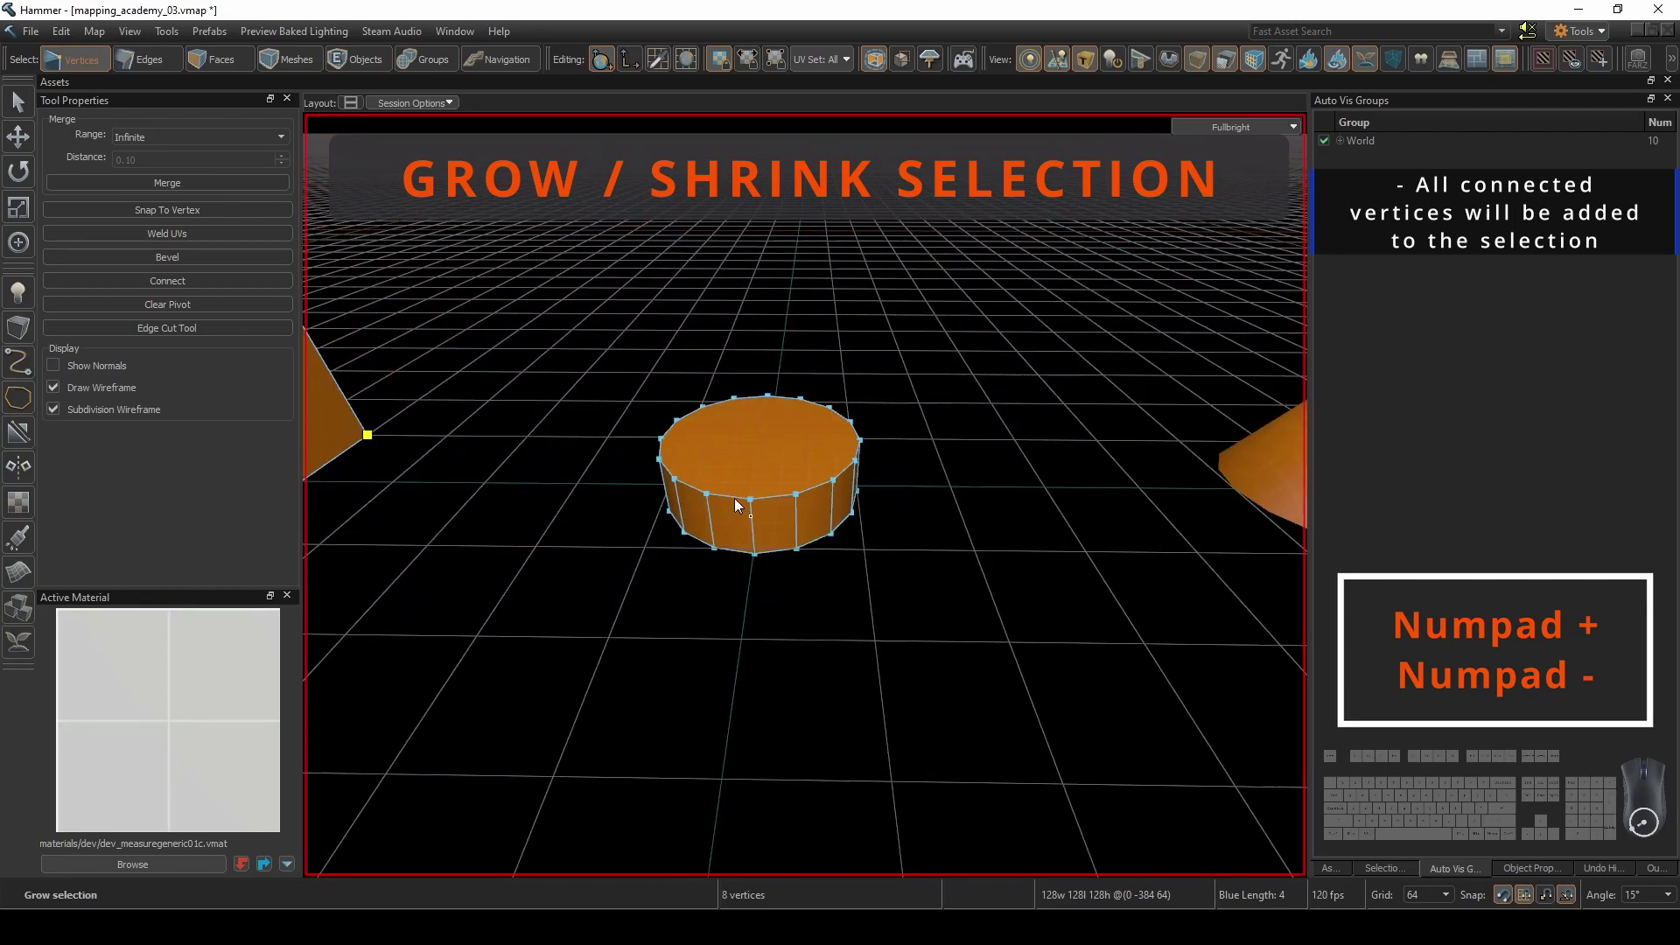
pyautogui.click(744, 498)
pyautogui.press('KP_Add')
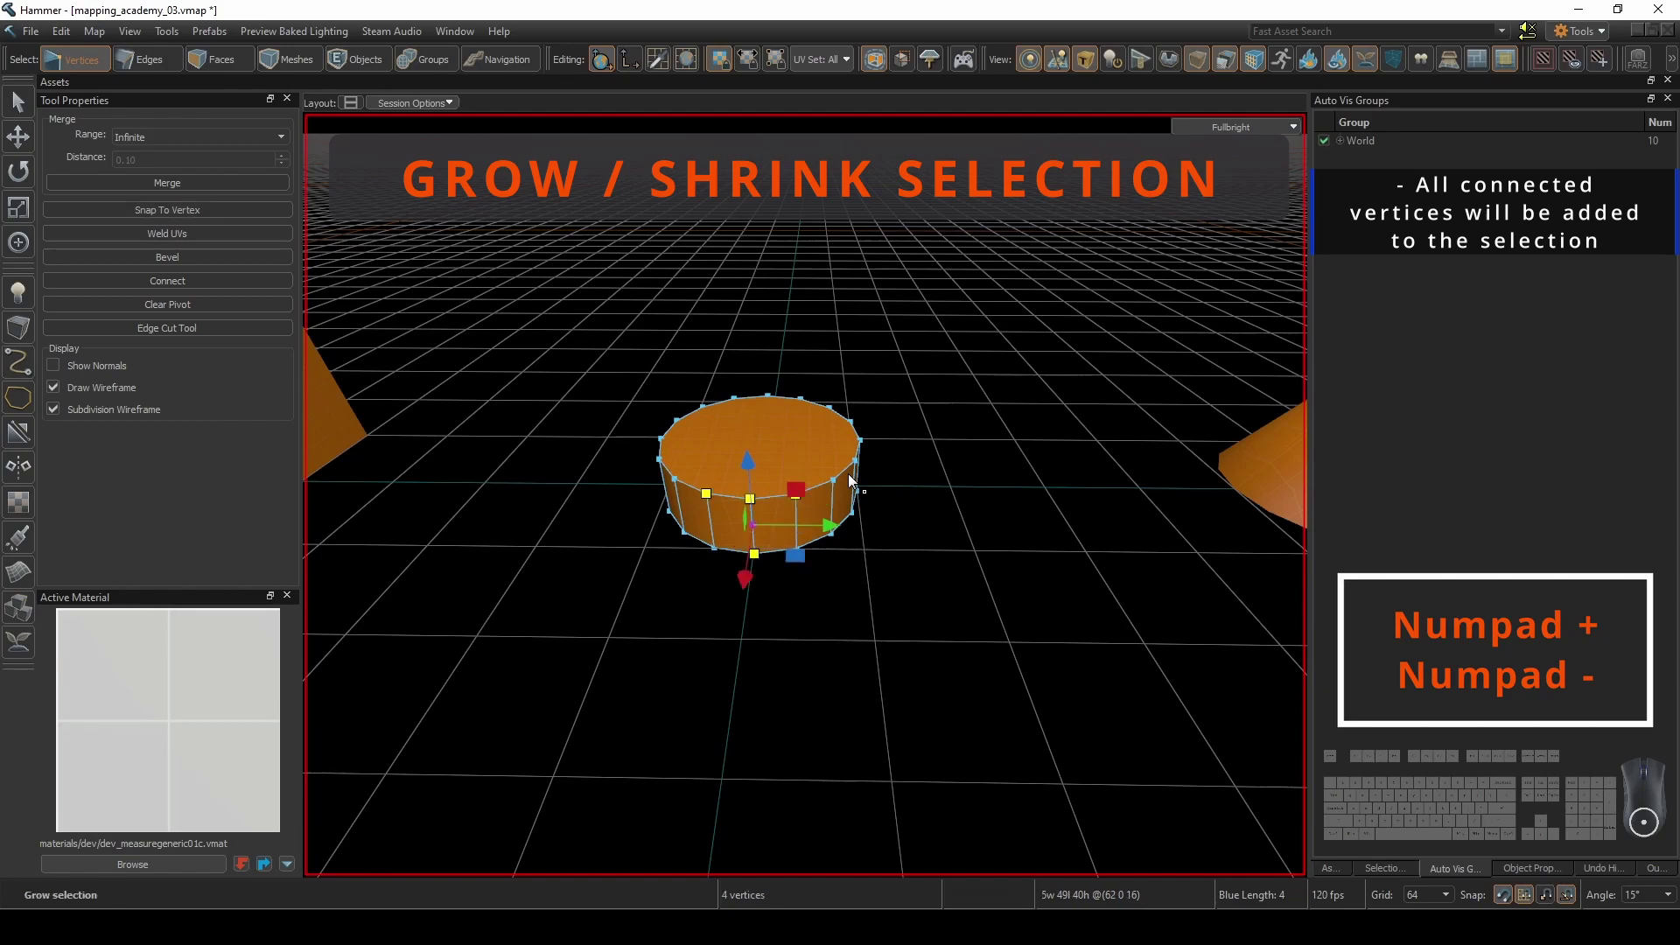
pyautogui.press('KP_Add')
# Grow a sphere-top vertex into two rings, then shrink the cylinder selection back to one vertex.
pyautogui.press('KP_Add')
pyautogui.press('d')
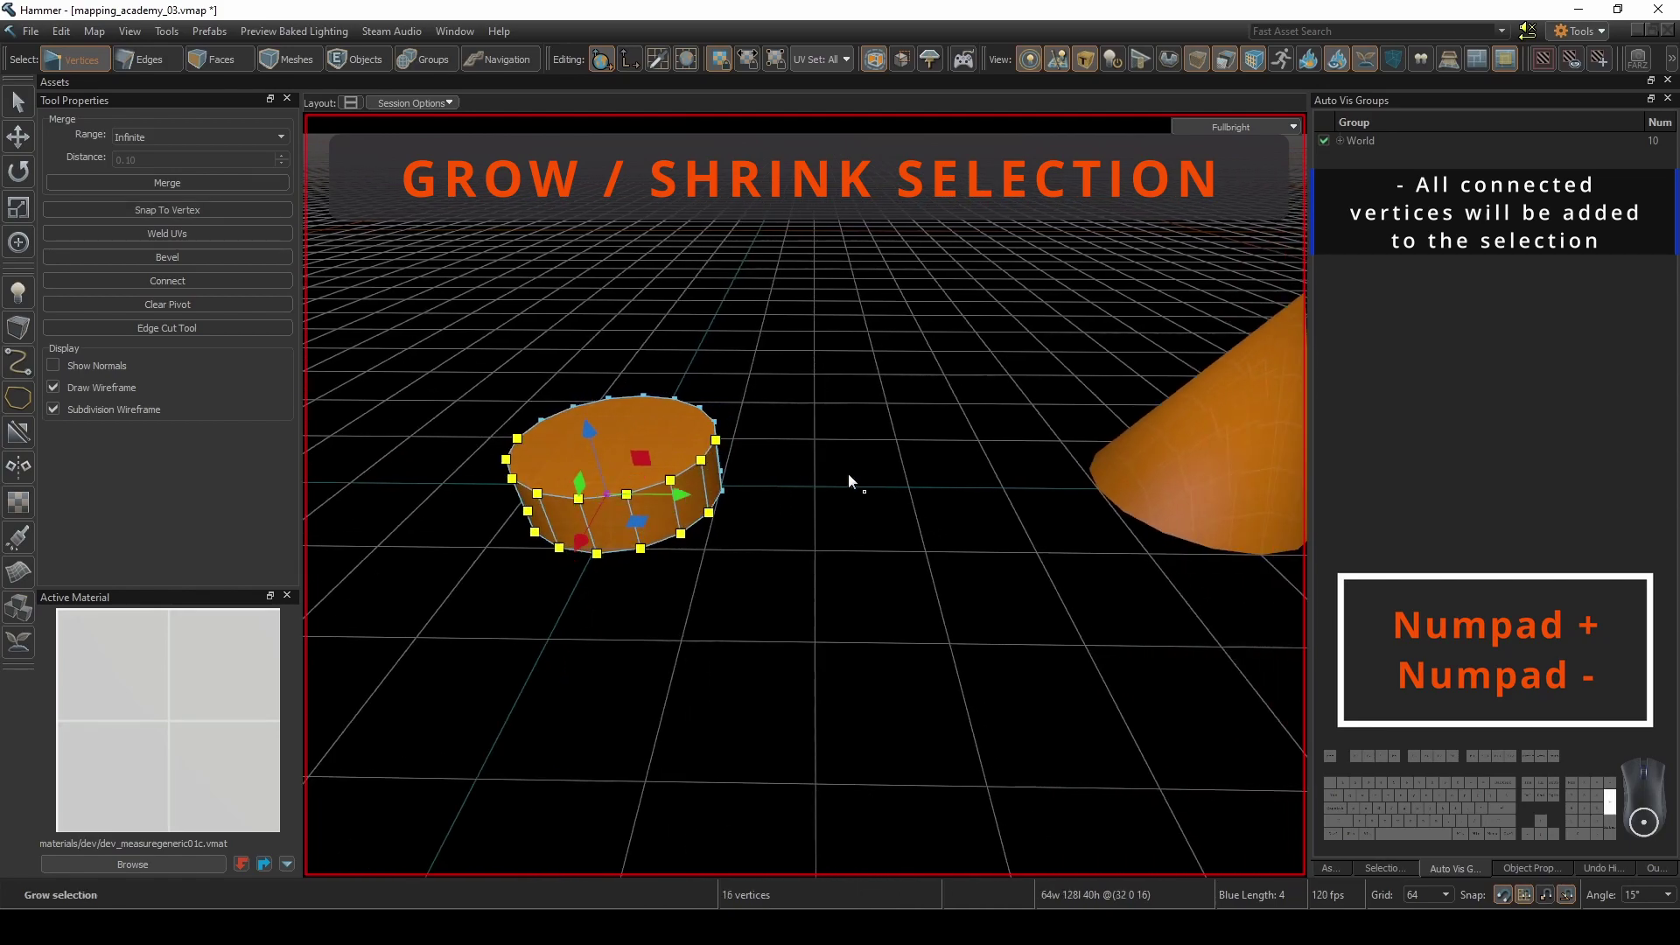
pyautogui.press('d')
pyautogui.click(716, 301)
pyautogui.press('KP_Add')
pyautogui.press('KP_Subtract')
pyautogui.scroll(3, 784, 403)
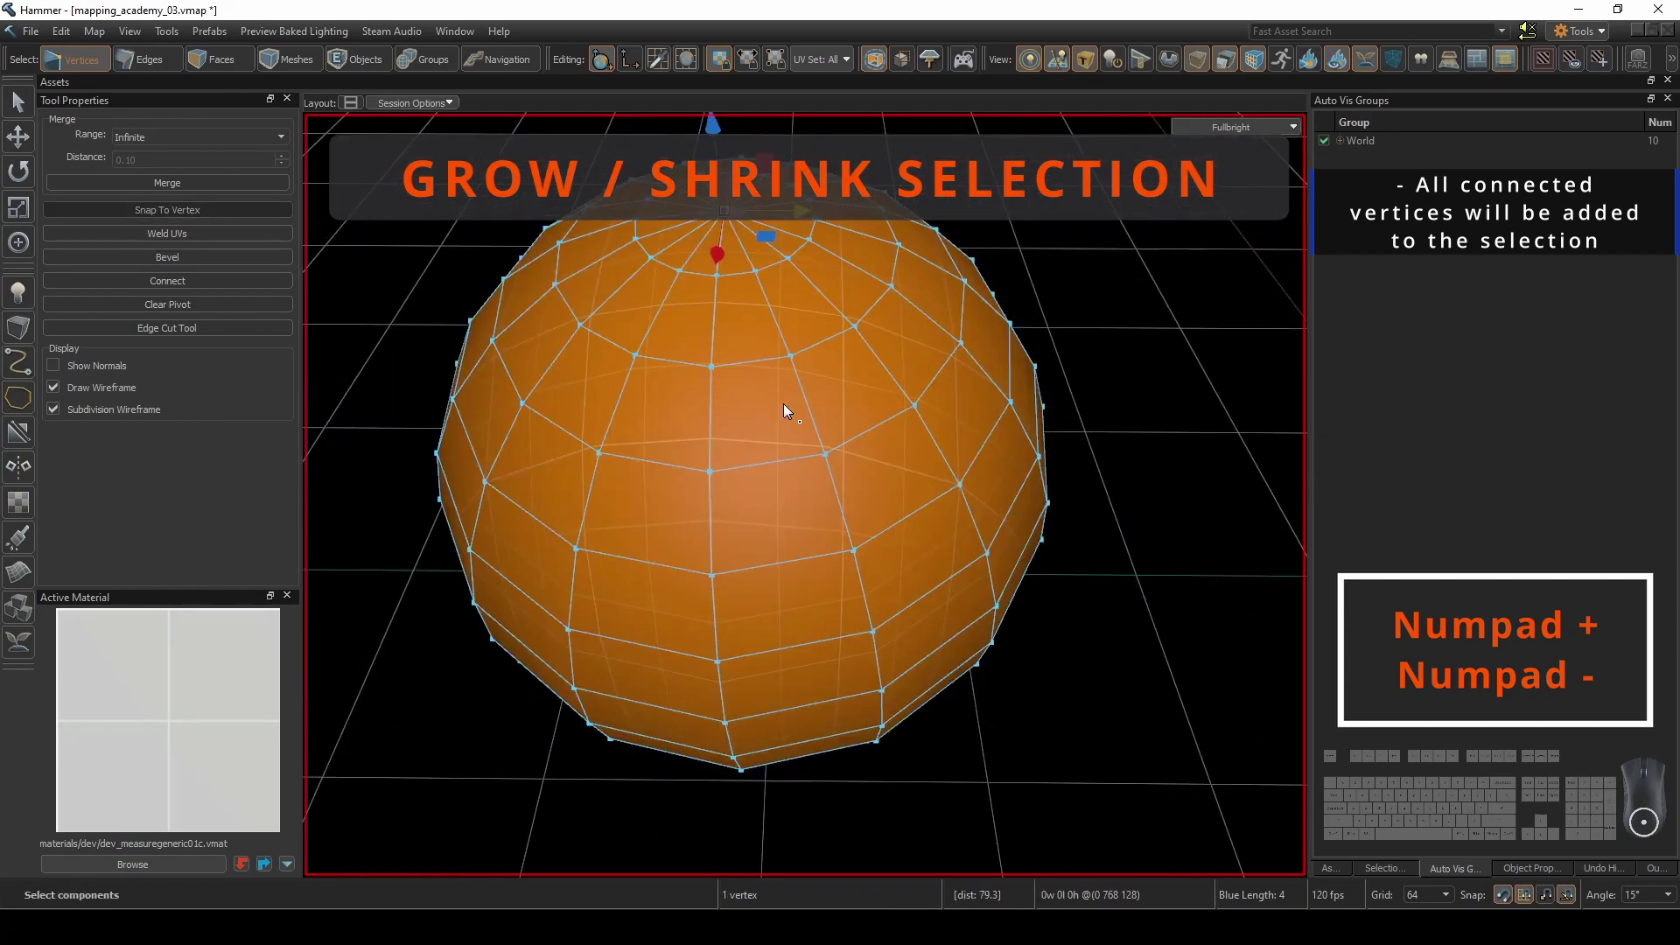
pyautogui.press('KP_Add')
pyautogui.scroll(-3, 784, 402)
pyautogui.press('KP_Add')
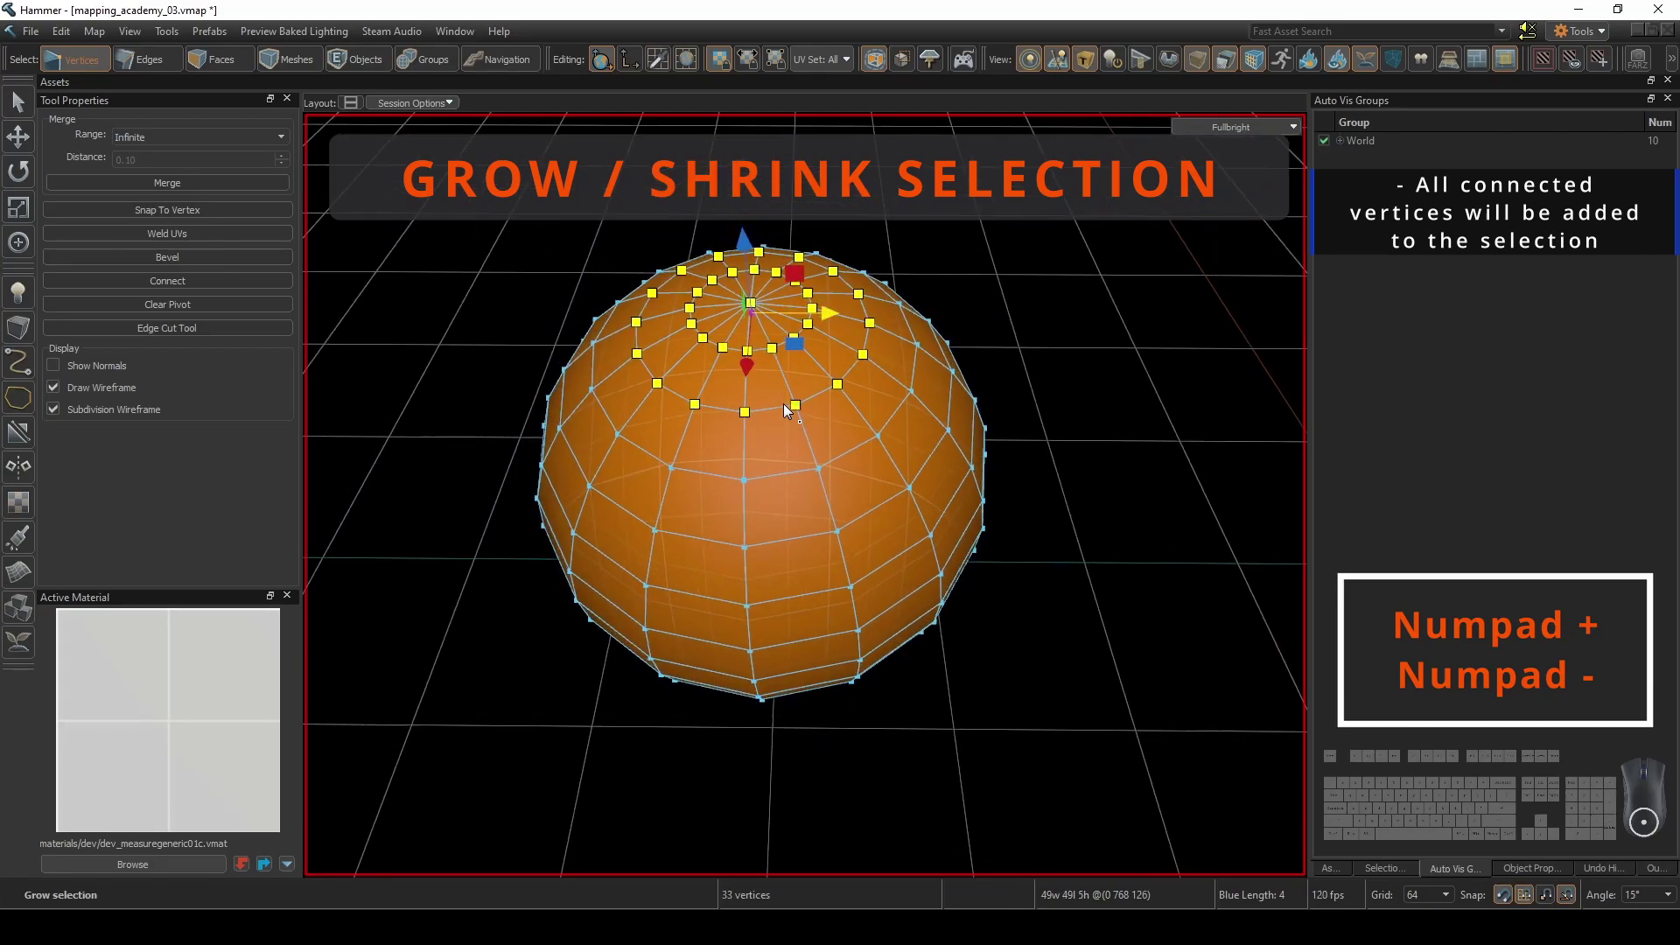
pyautogui.press('KP_Add')
pyautogui.press('KP_Add')
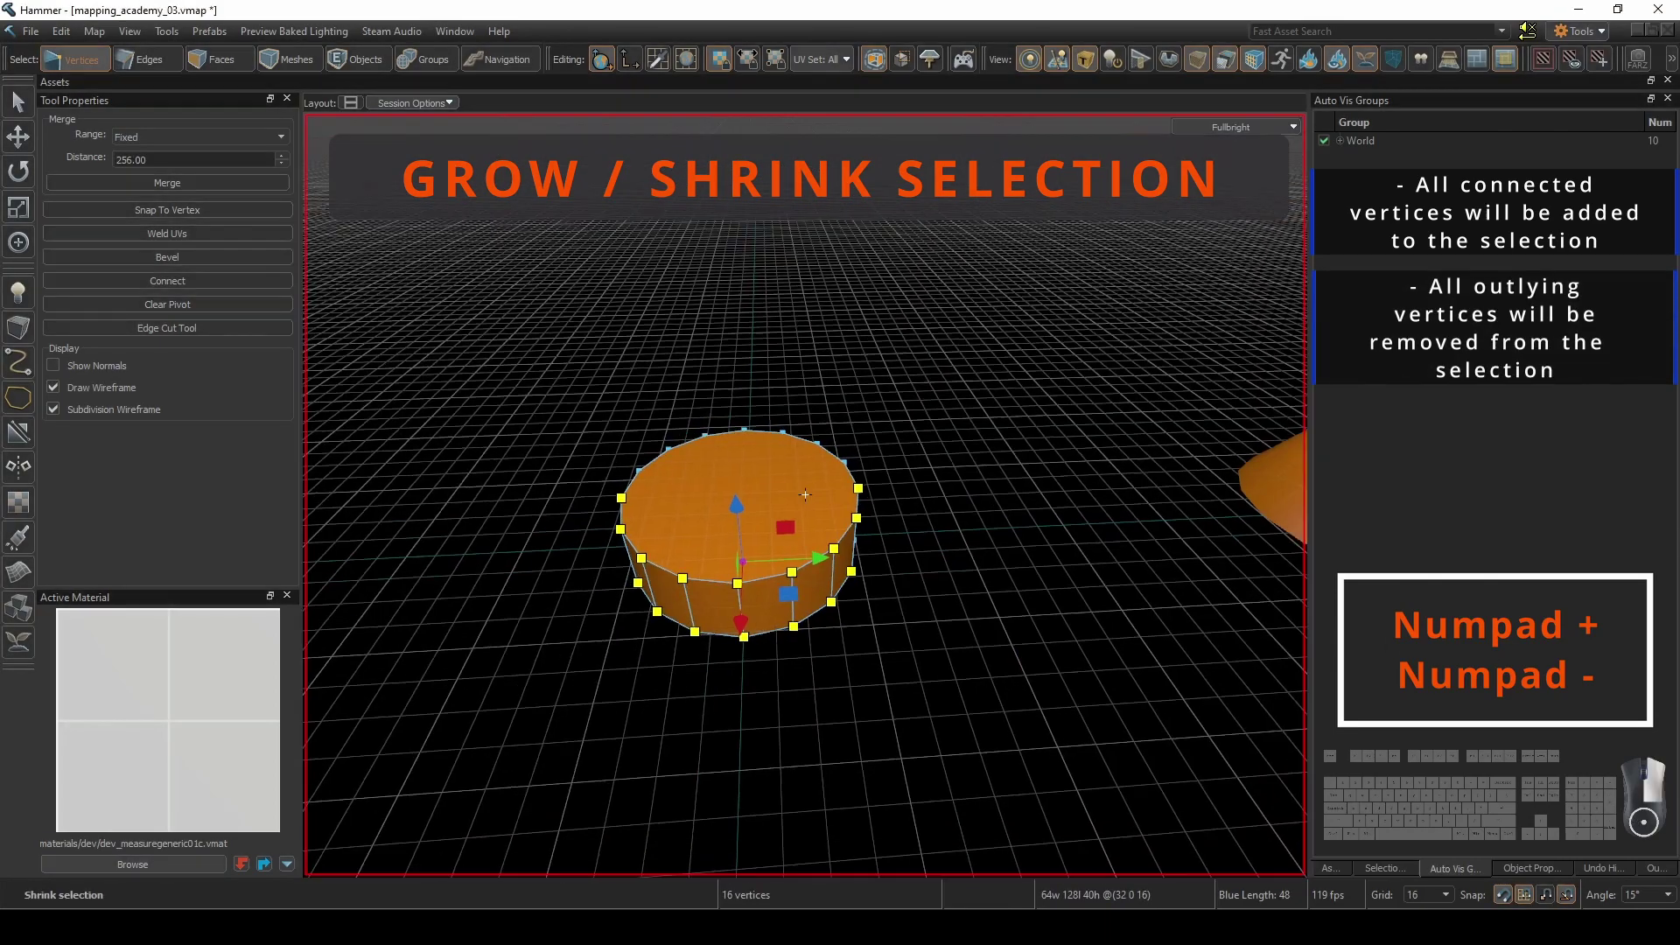
pyautogui.scroll(2, 805, 494)
pyautogui.press('KP_Subtract')
pyautogui.press('KP_Subtract')
pyautogui.press('KP_Subtract')
pyautogui.press('KP_Subtract')
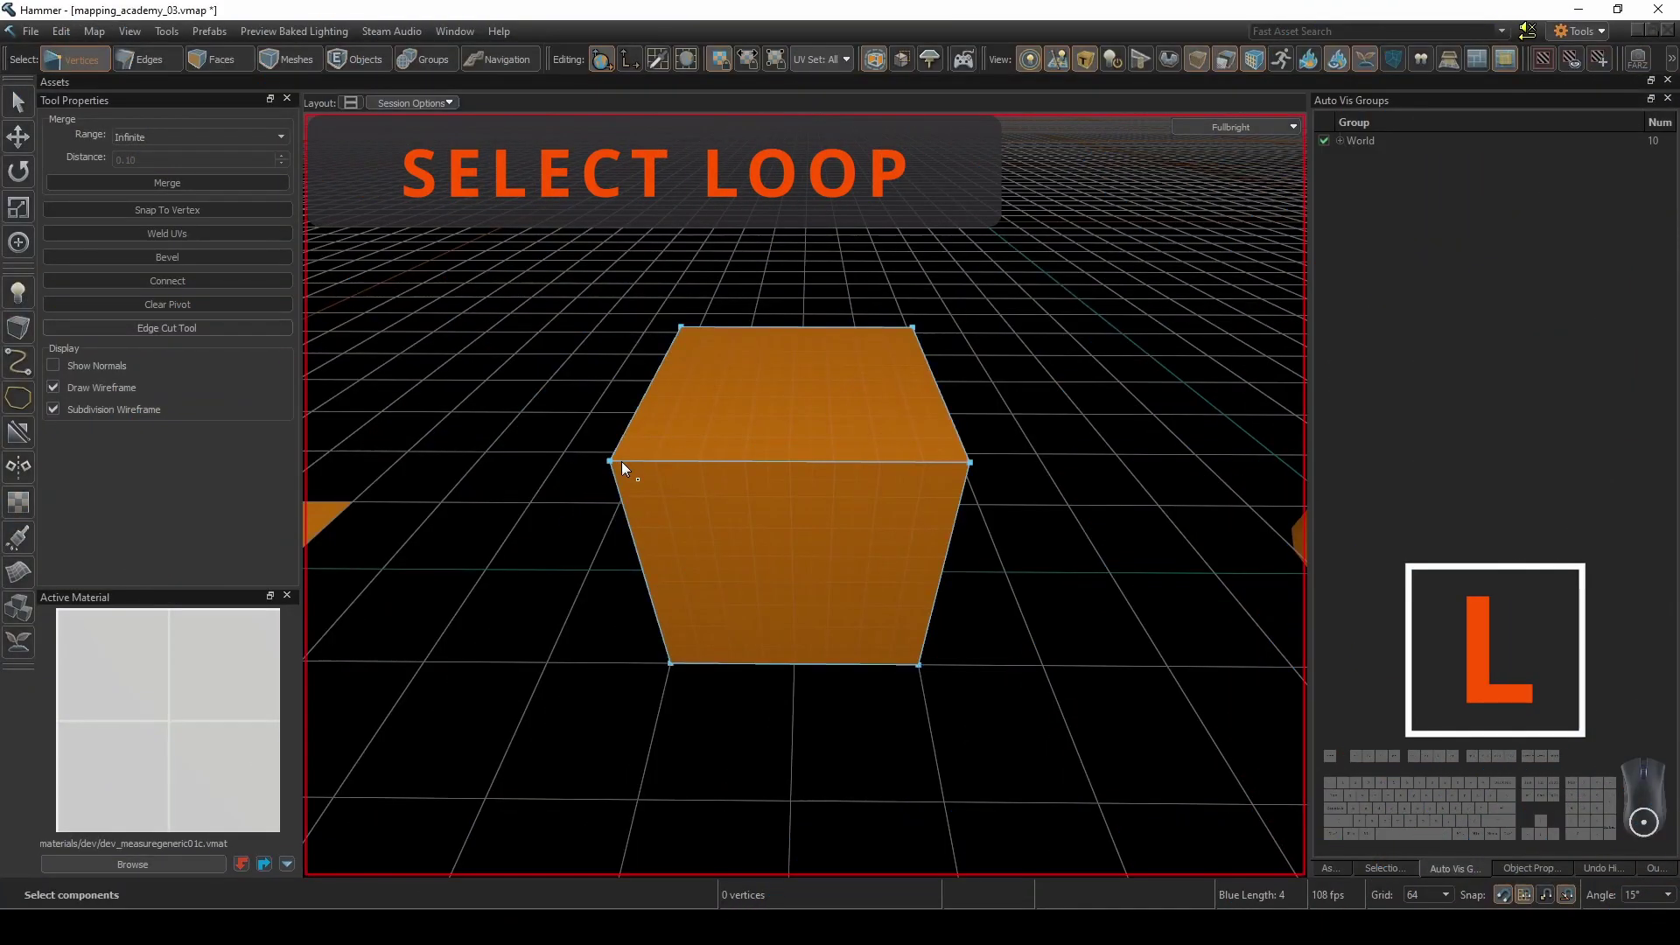
# Select the cube's vertex loop through its left and right corners, then pick two cylinder vertices.
pyautogui.click(611, 461)
pyautogui.keyDown('shift'); pyautogui.click(970, 462); pyautogui.keyUp('shift')
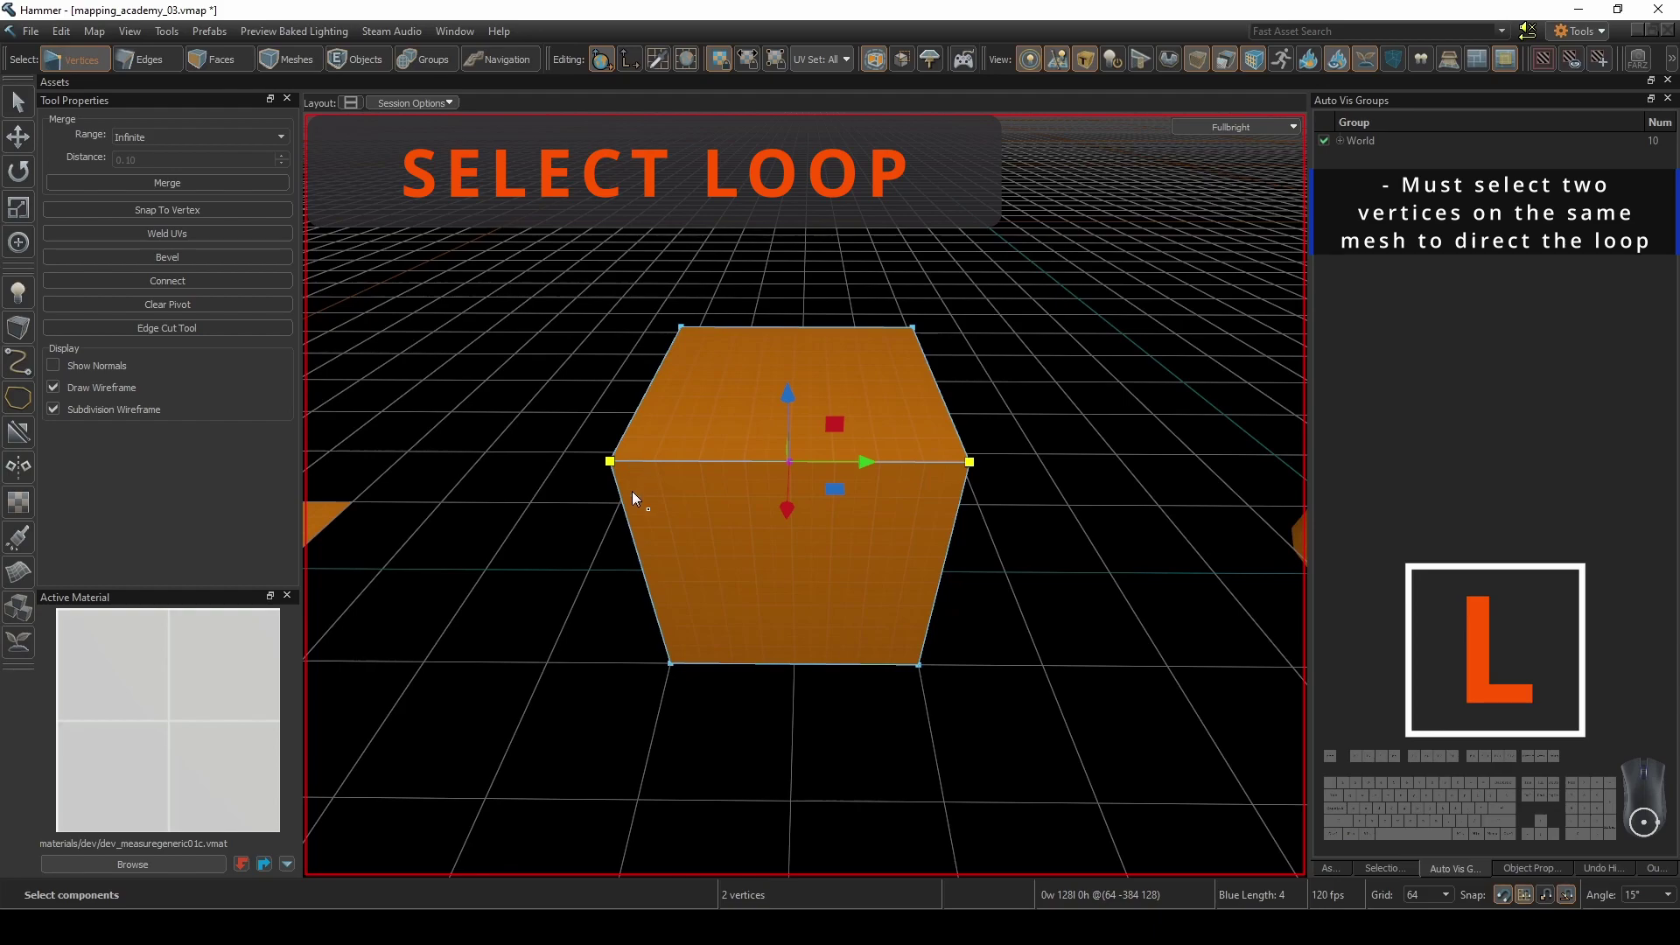
pyautogui.press('l')
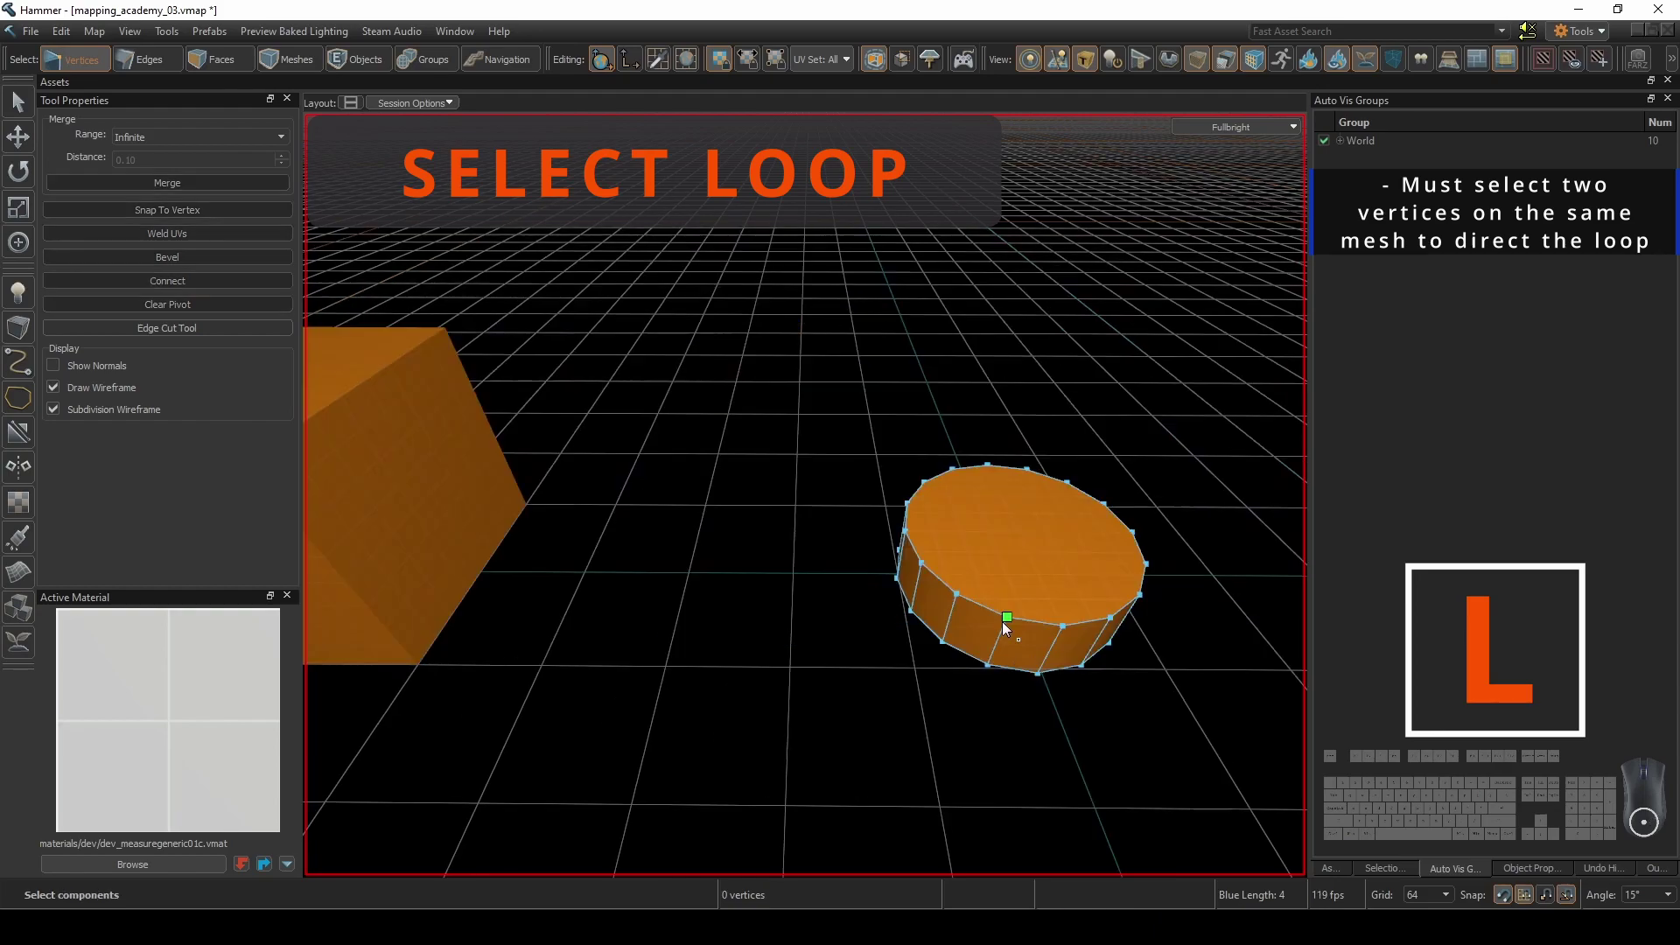
pyautogui.click(1007, 618)
pyautogui.moveTo(1004, 623); pyautogui.dragTo(957, 628, button='middle')
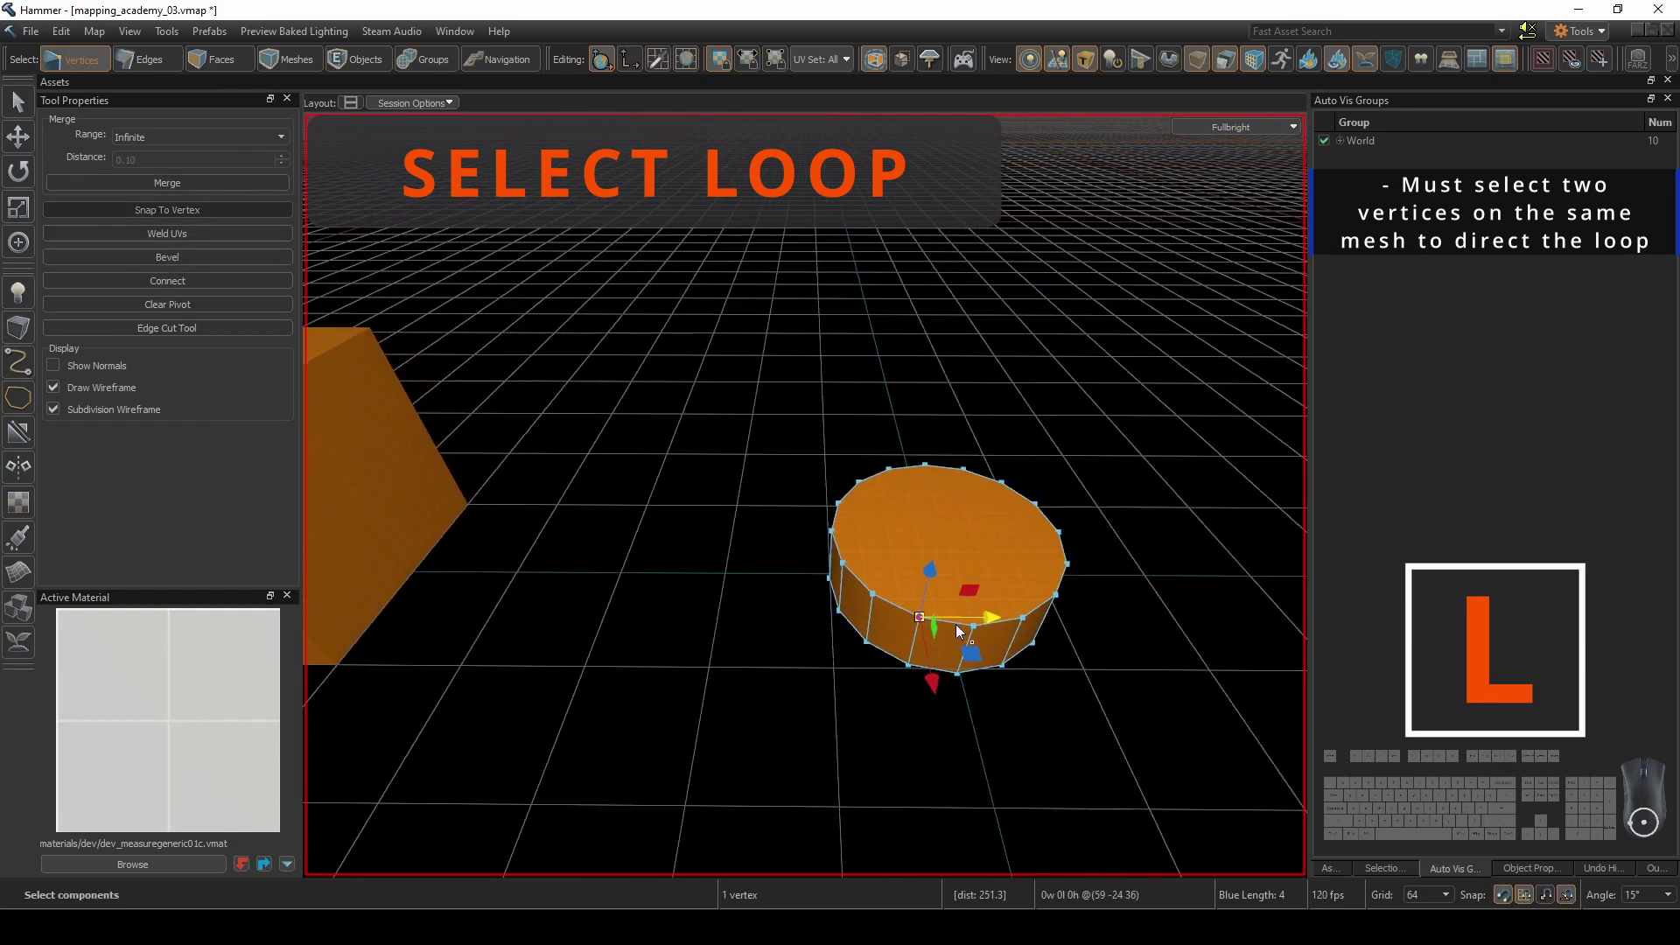
pyautogui.keyDown('ctrl'); pyautogui.click(871, 593); pyautogui.keyUp('ctrl')
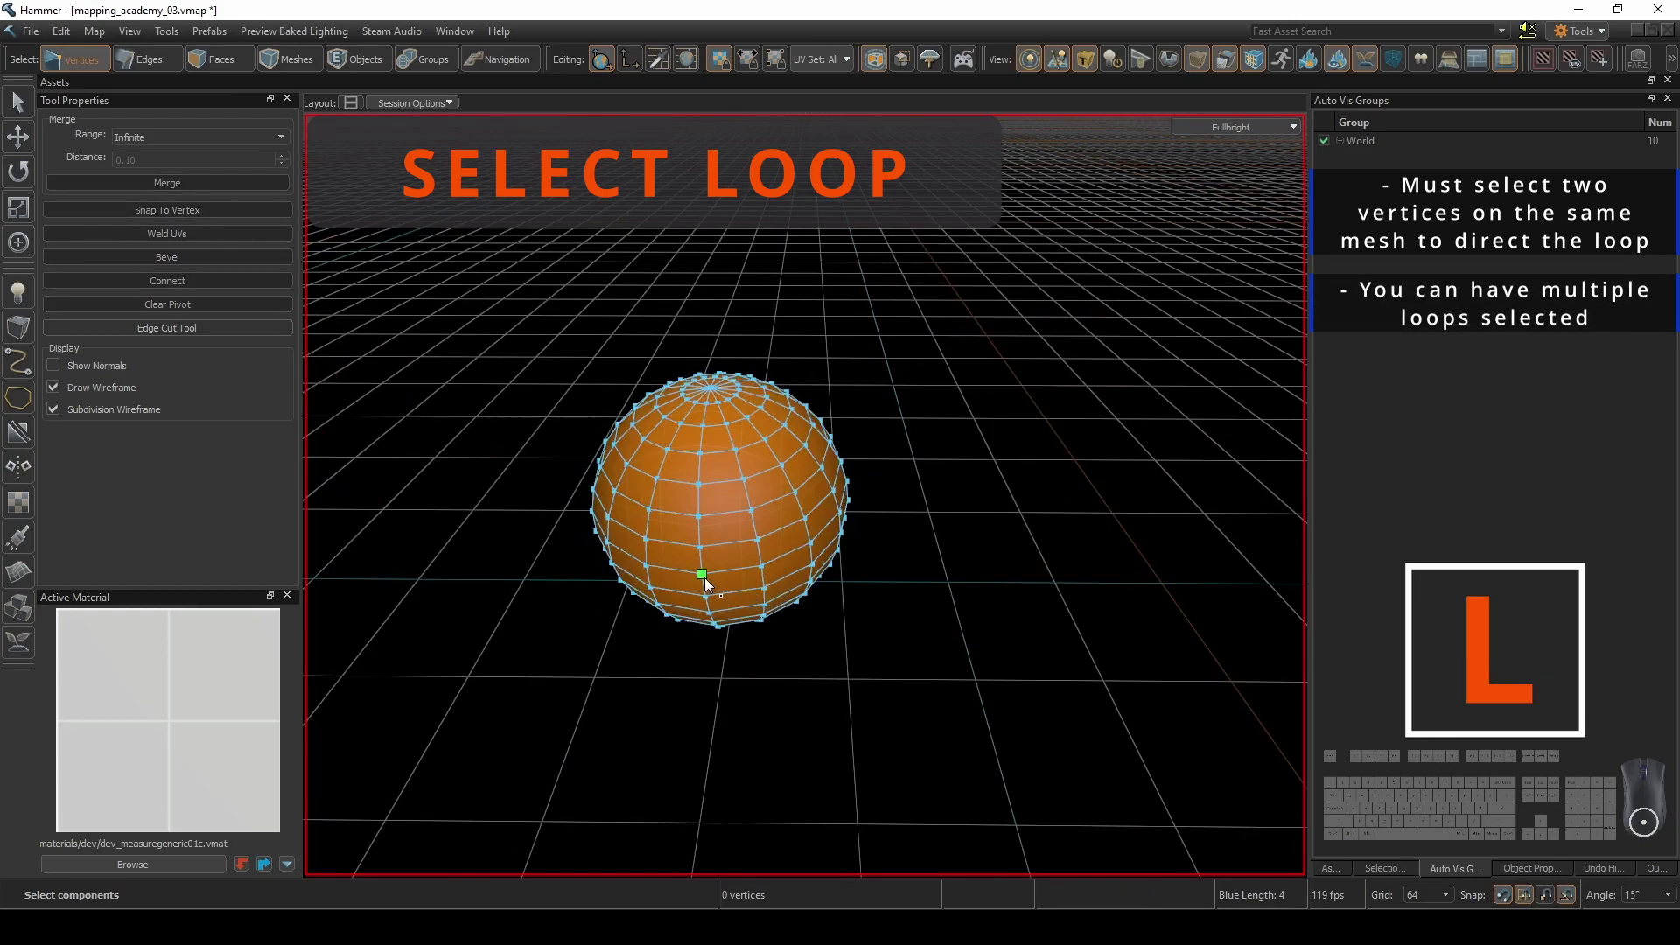
# Select a horizontal loop around the sphere, then add a crossing vertical loop (46 vertices).
pyautogui.click(702, 575)
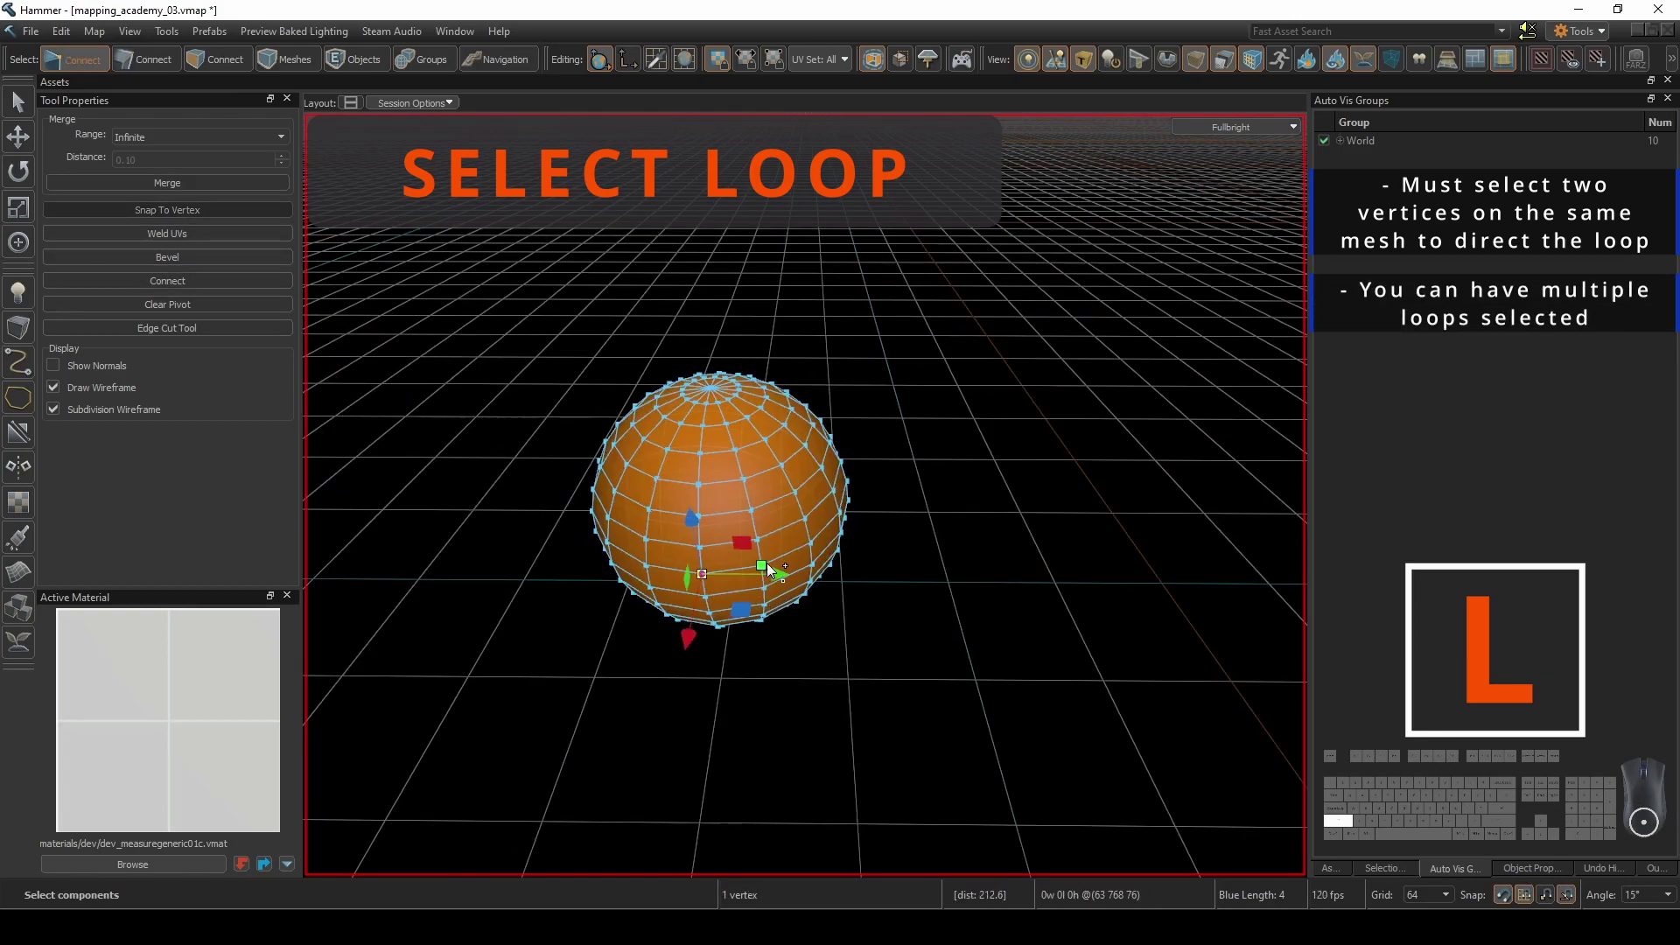
pyautogui.keyDown('ctrl'); pyautogui.click(767, 564); pyautogui.keyUp('ctrl')
pyautogui.press('l')
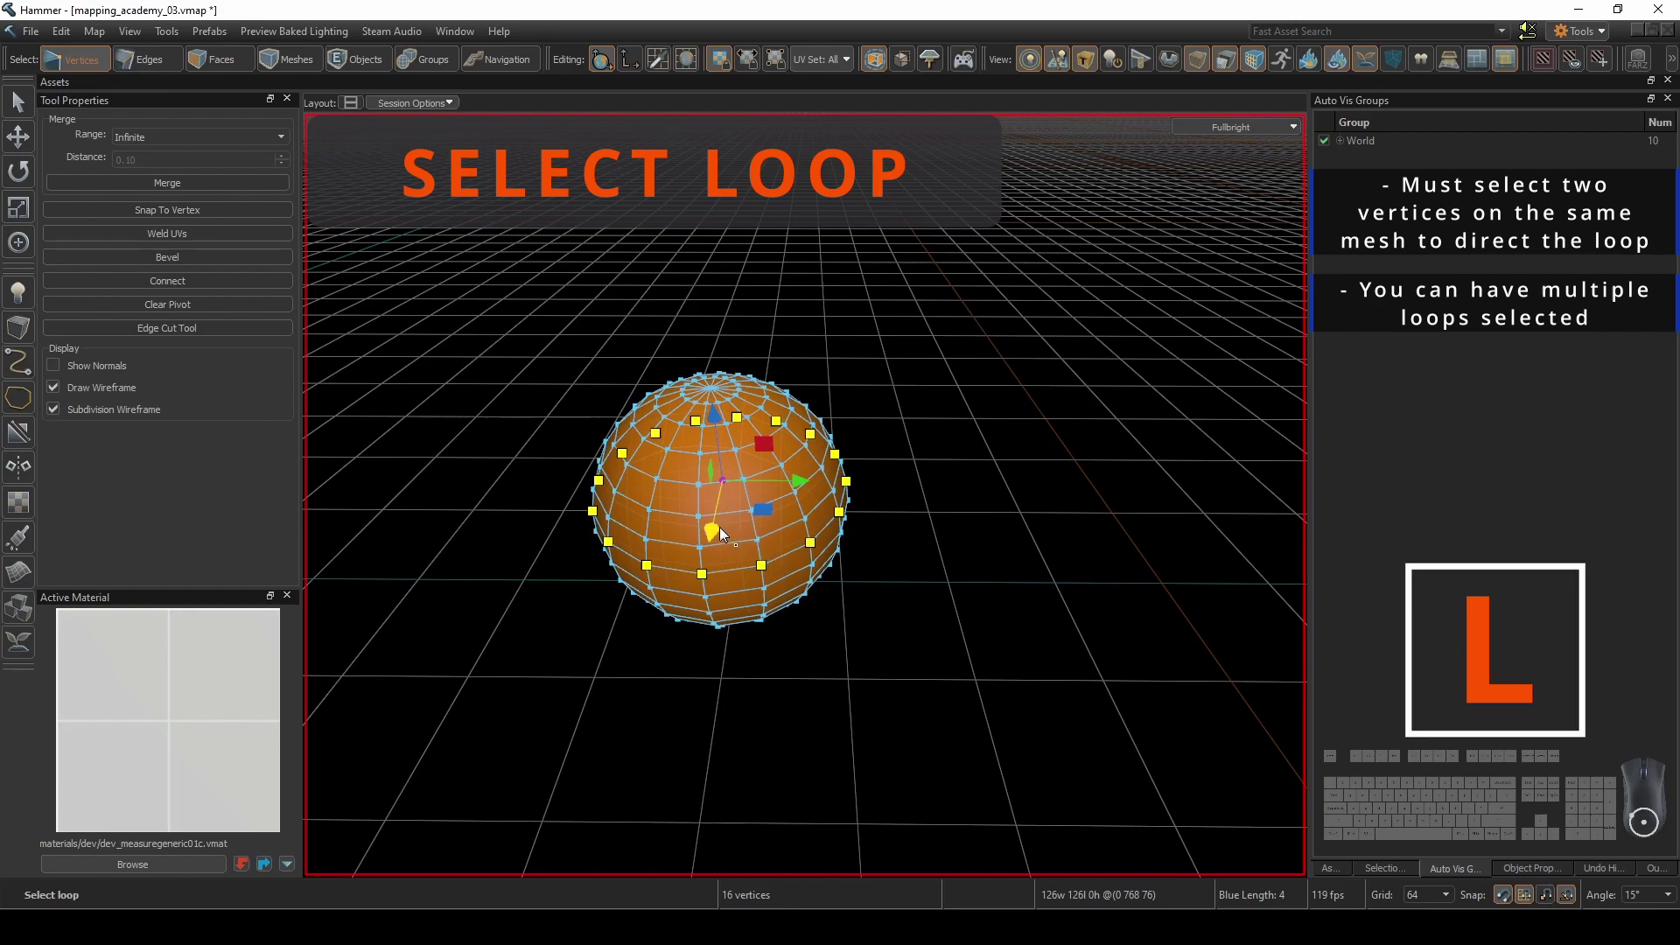
pyautogui.keyDown('shift'); pyautogui.click(696, 510); pyautogui.keyUp('shift')
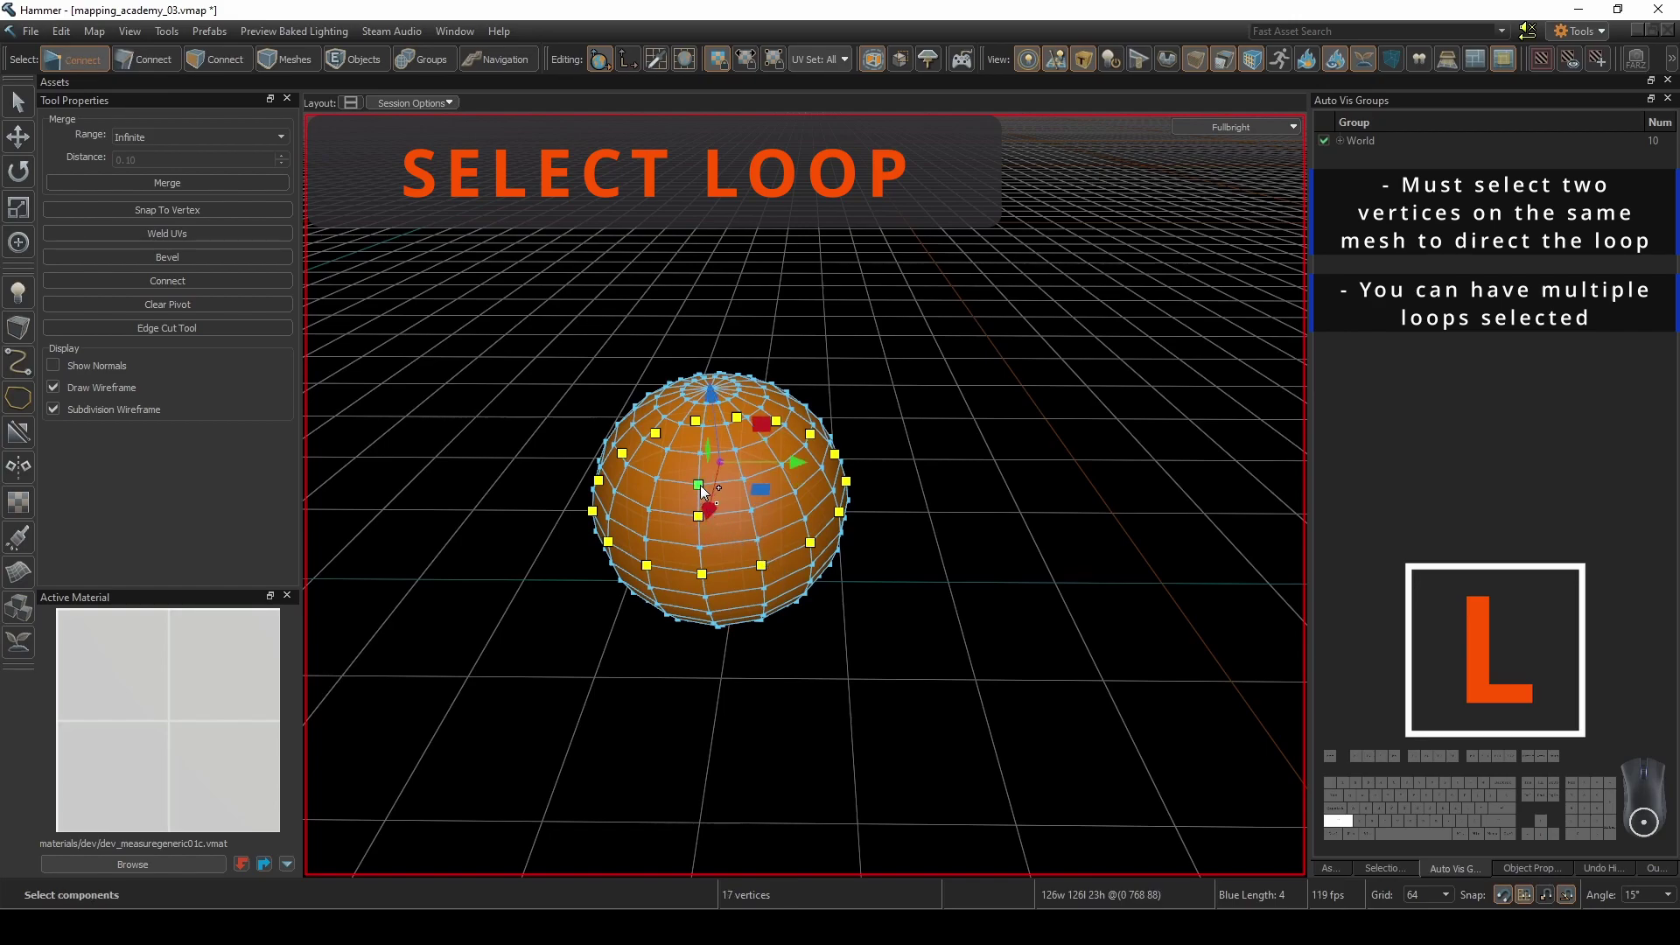
pyautogui.press('l')
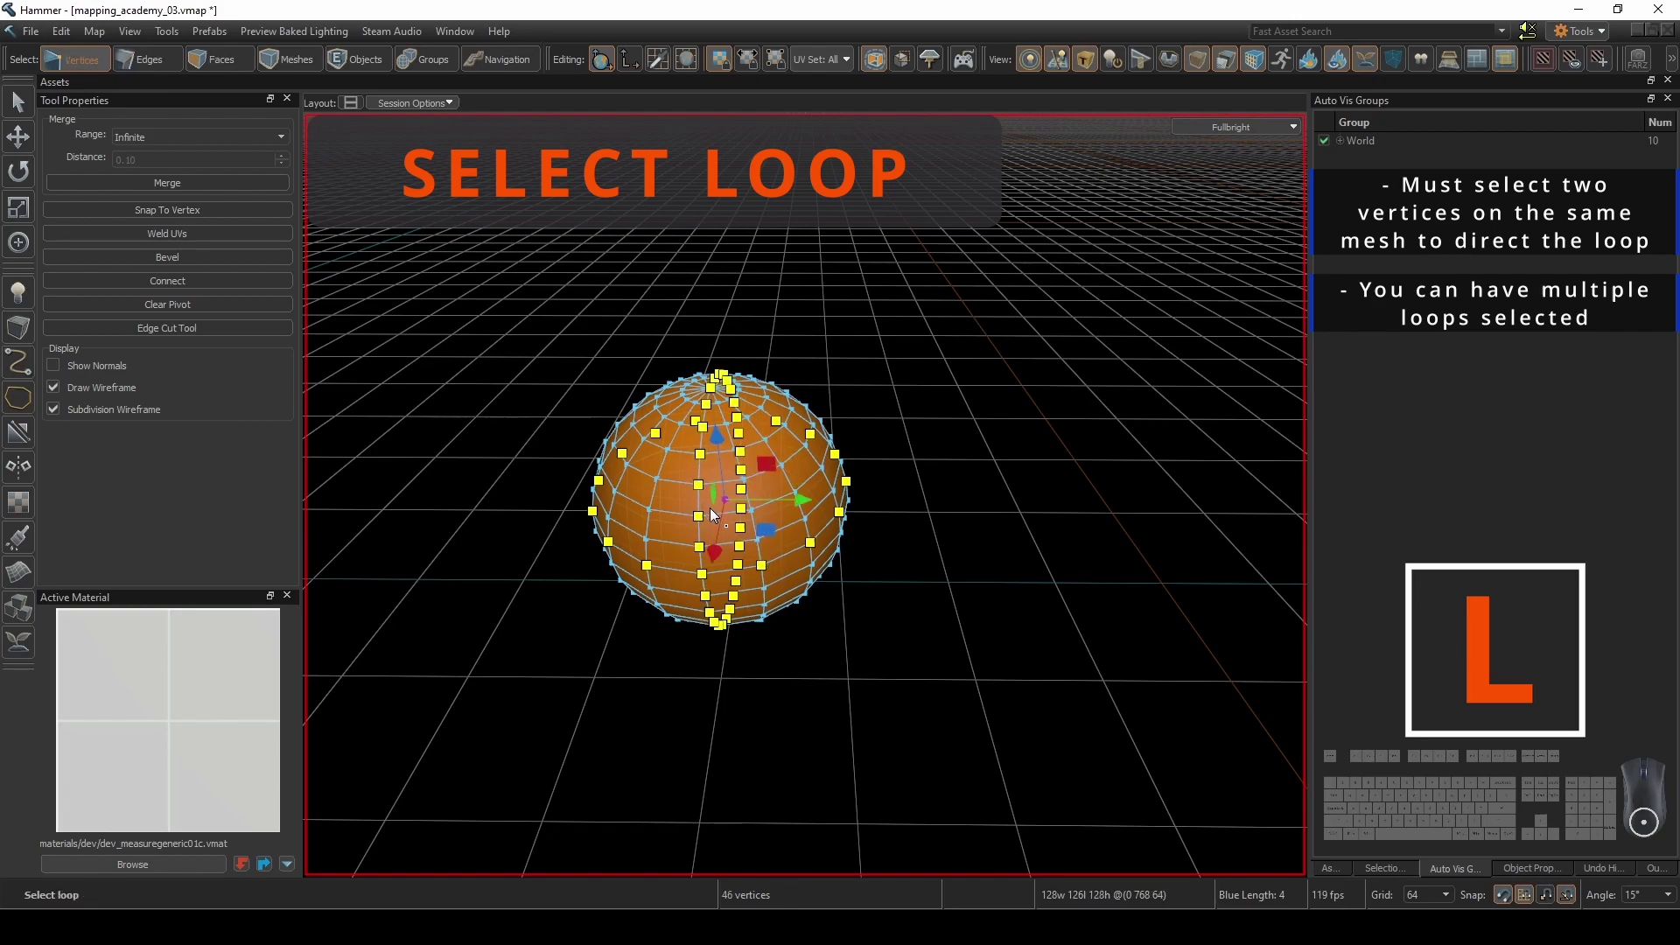